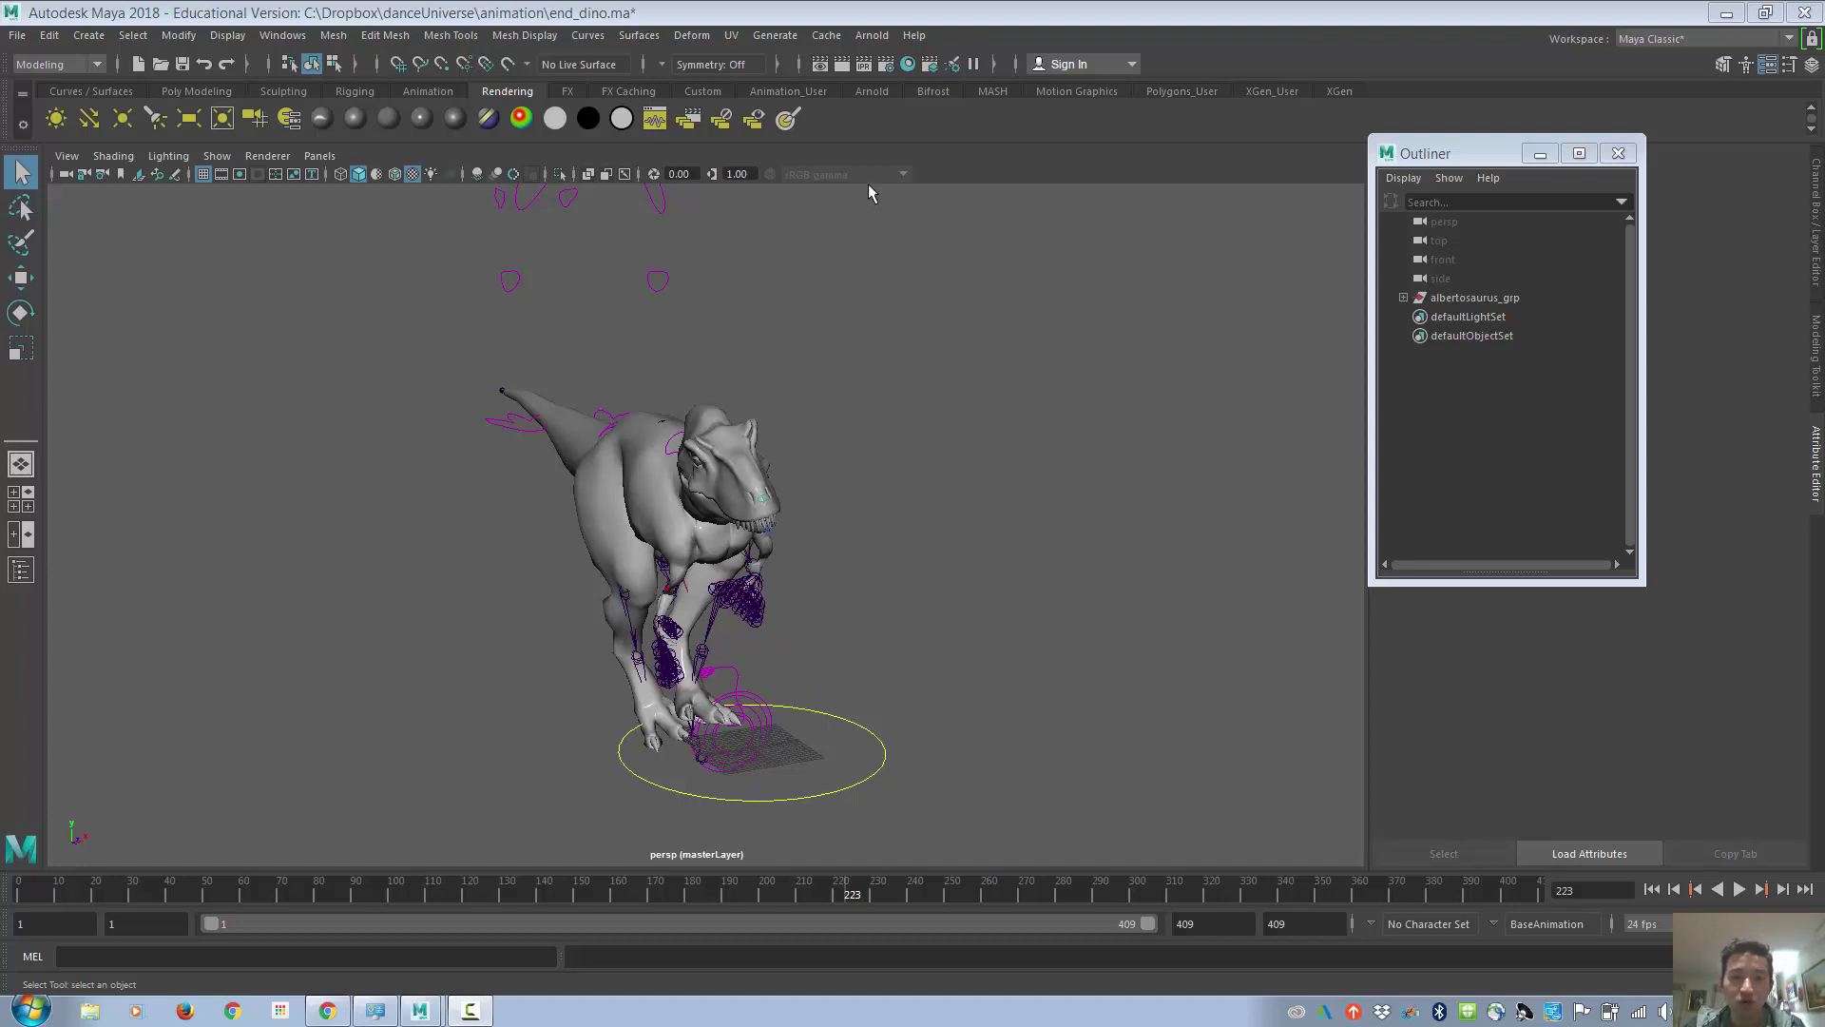
Keep Maya Software as the renderer and change the output image format from JPEG to Tiff (tif)
{"action": "left_click", "coordinate": [886, 64]}
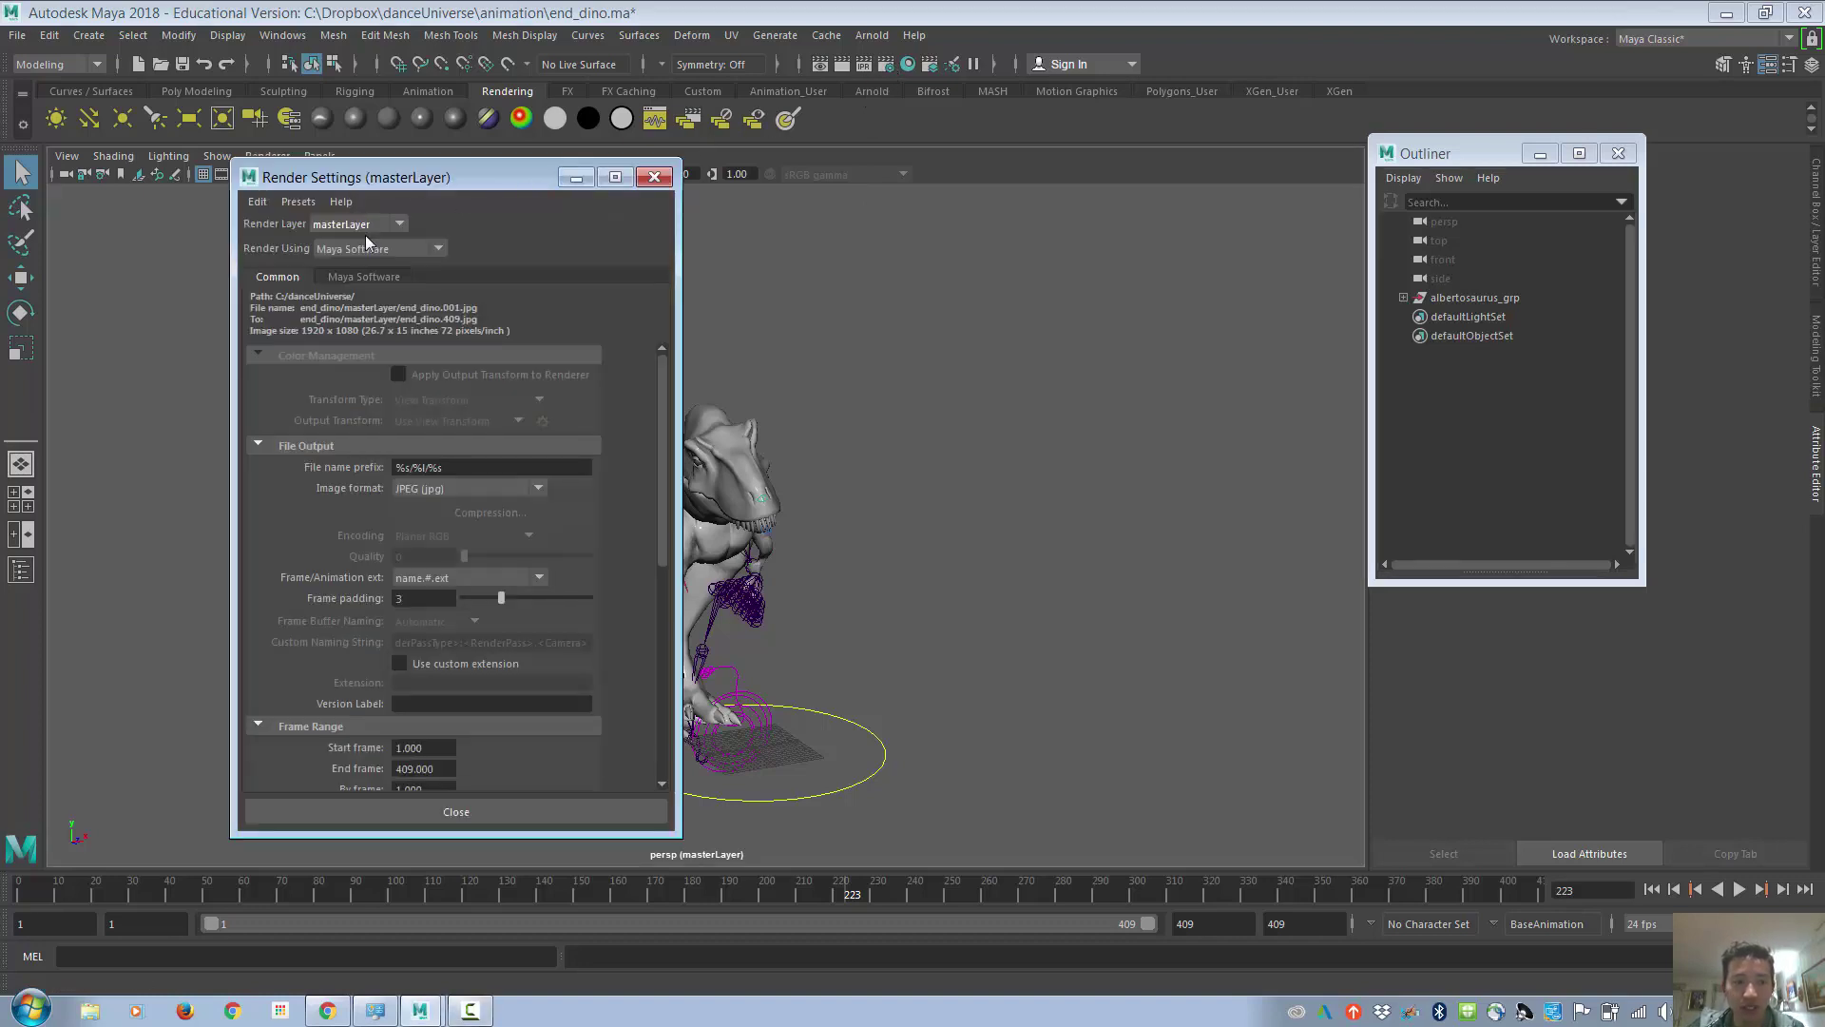
{"action": "left_click", "coordinate": [372, 253]}
{"action": "left_click", "coordinate": [391, 266]}
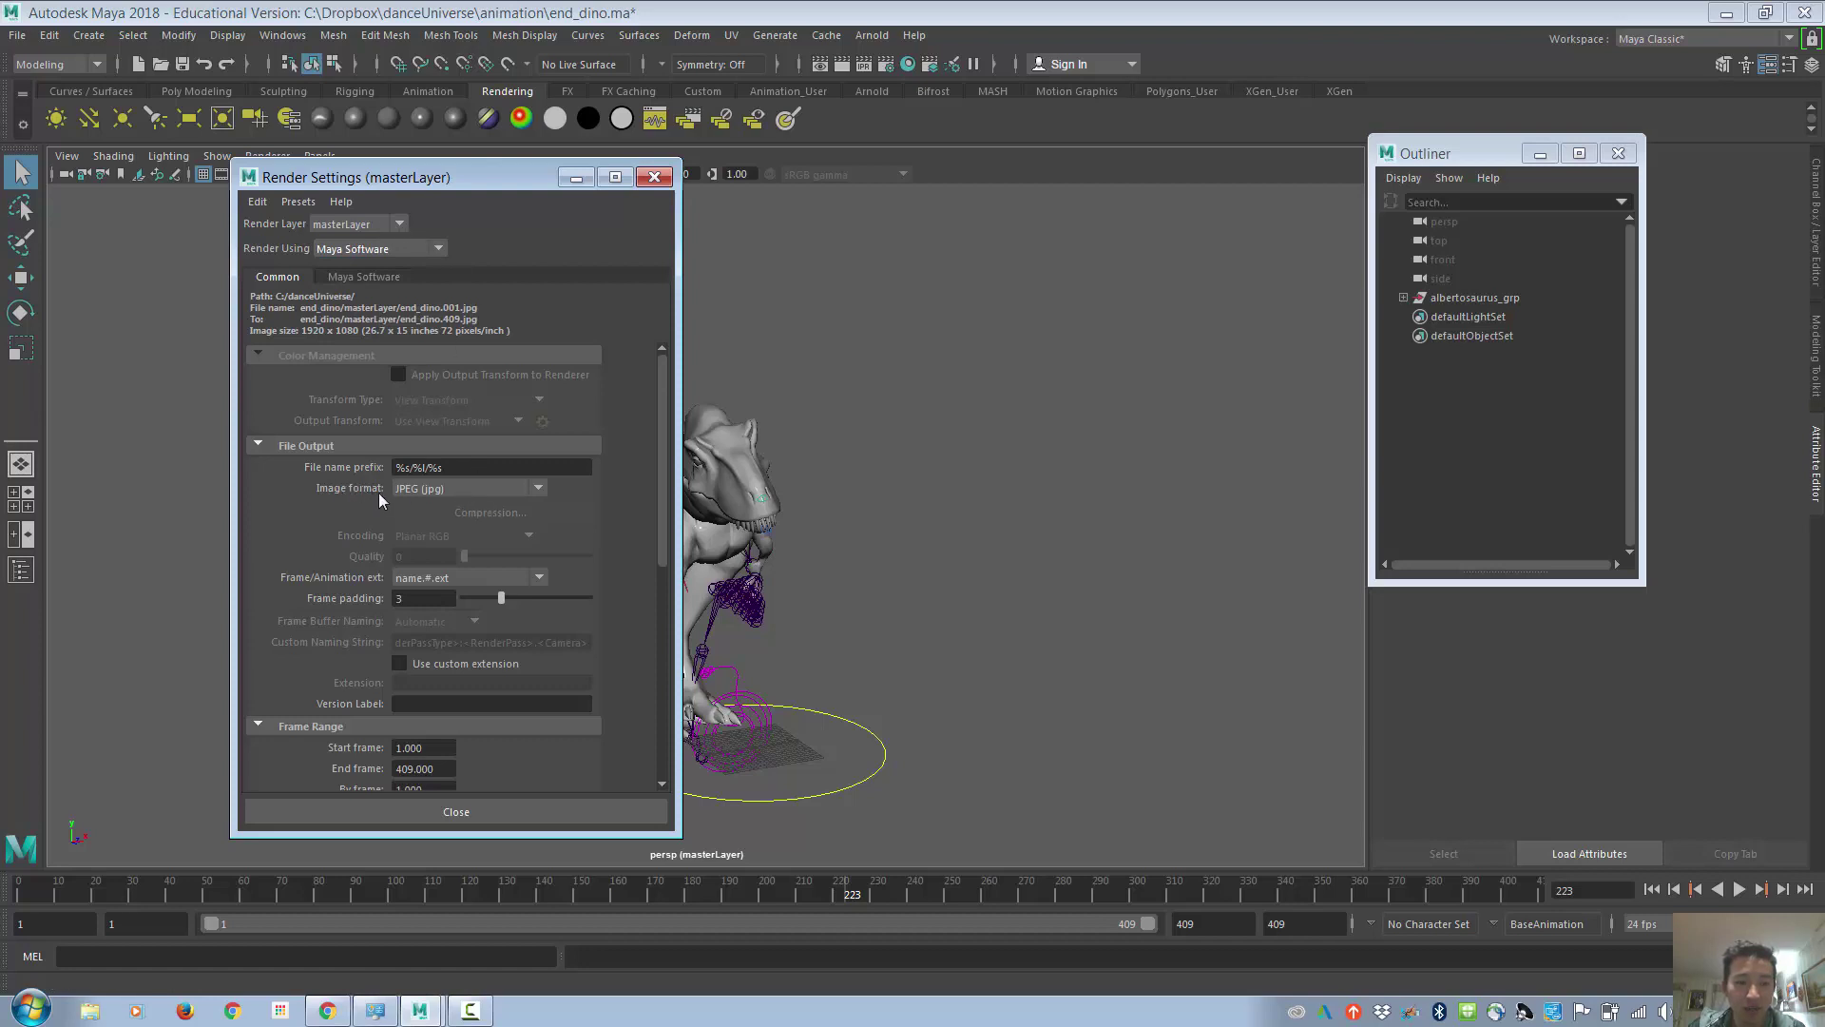
{"action": "left_click", "coordinate": [472, 495]}
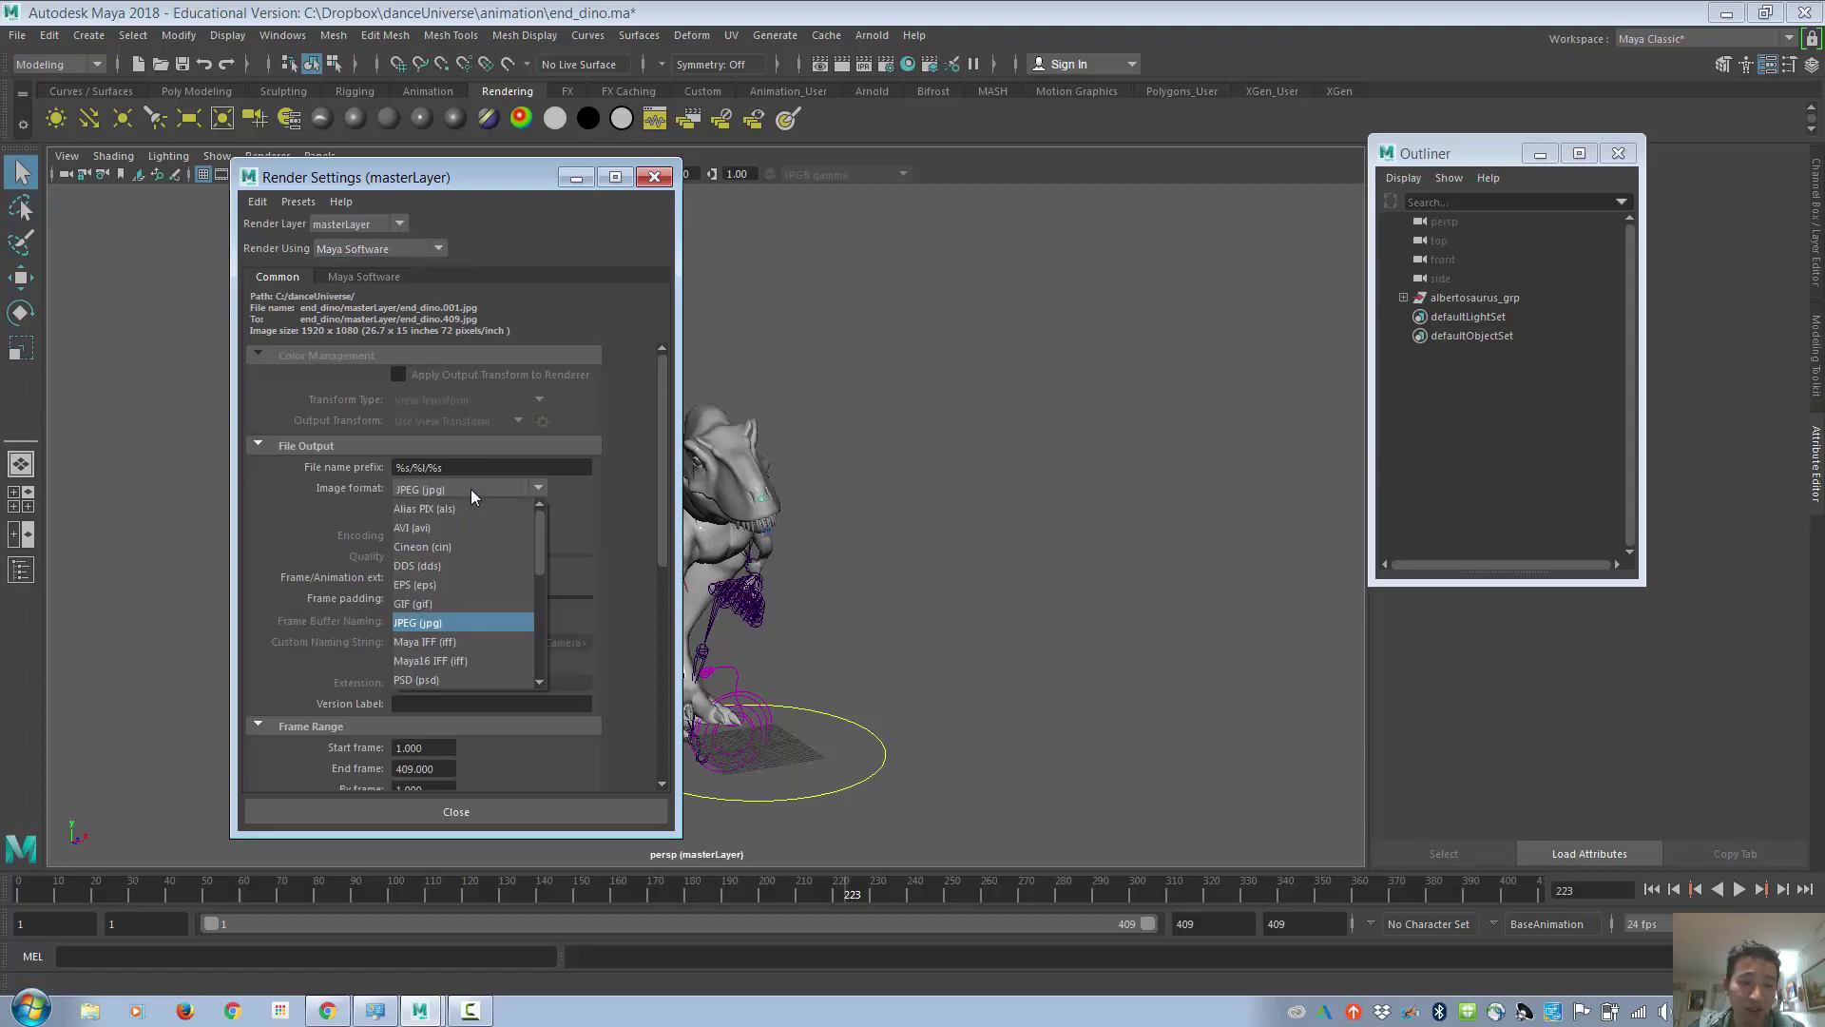
{"action": "scroll", "coordinate": [470, 632], "scroll_direction": "down", "scroll_amount": 5}
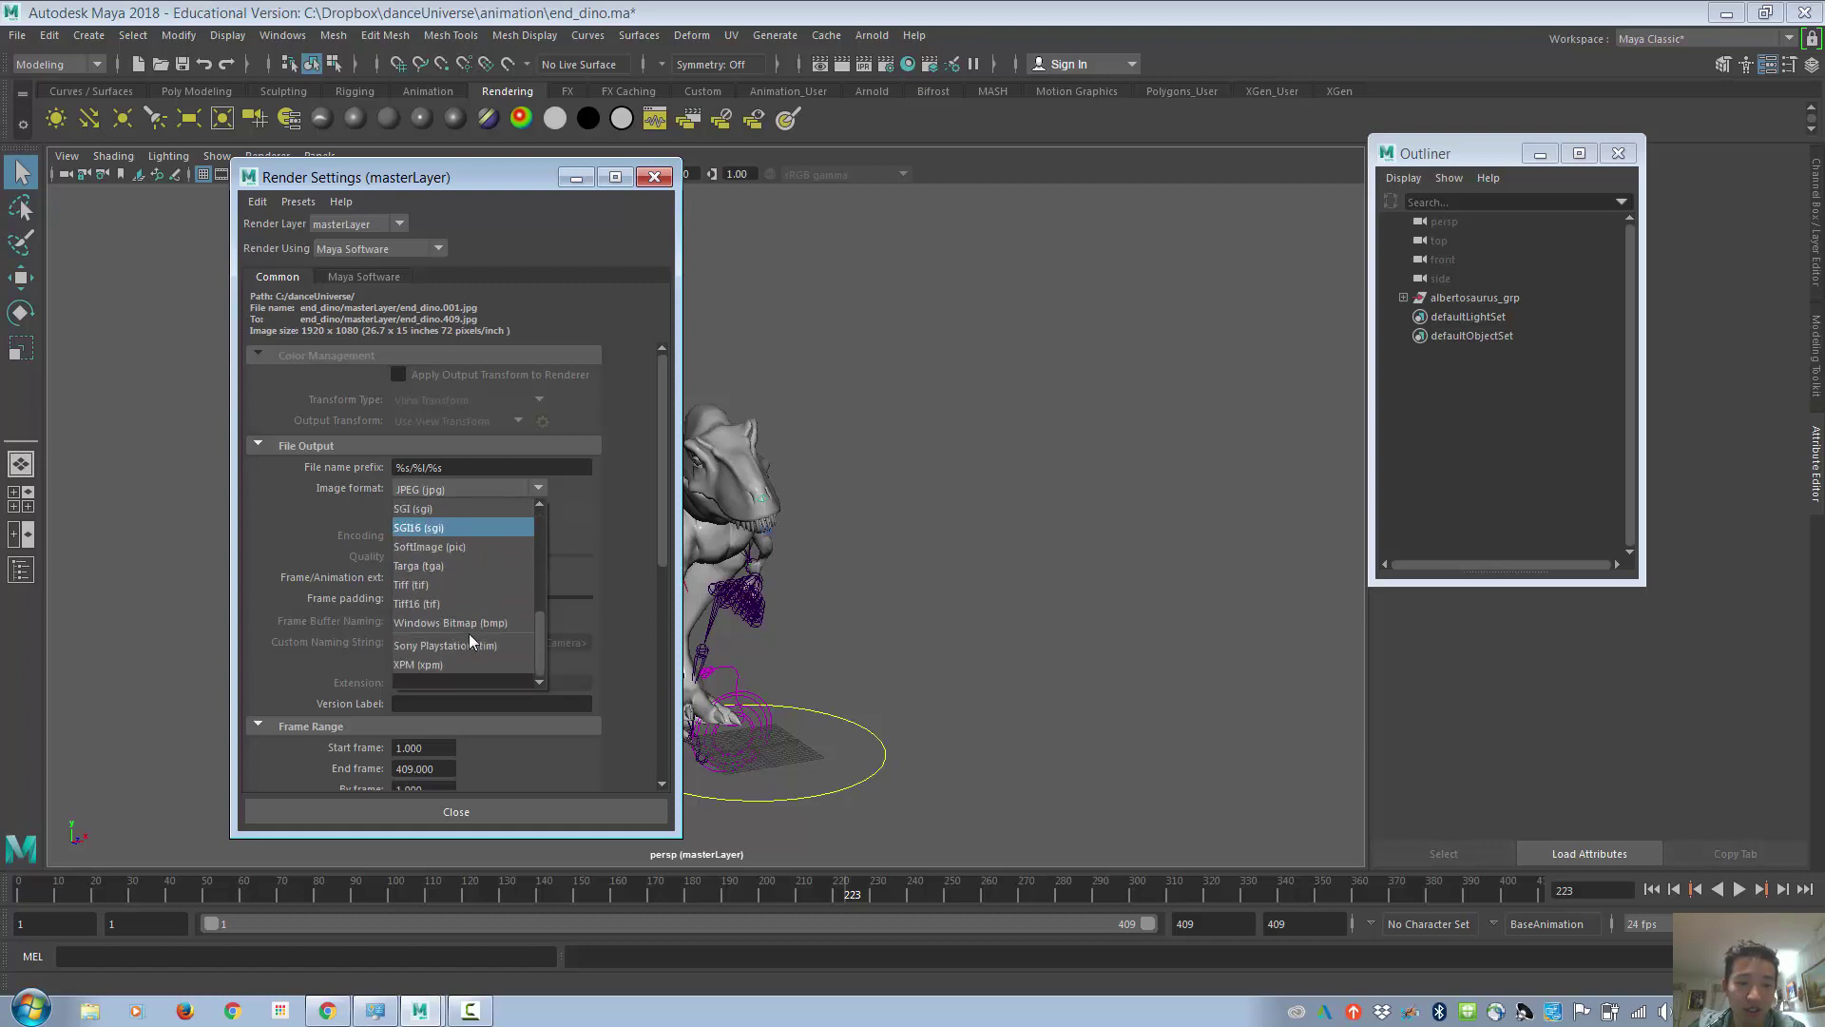
{"action": "left_click", "coordinate": [448, 584]}
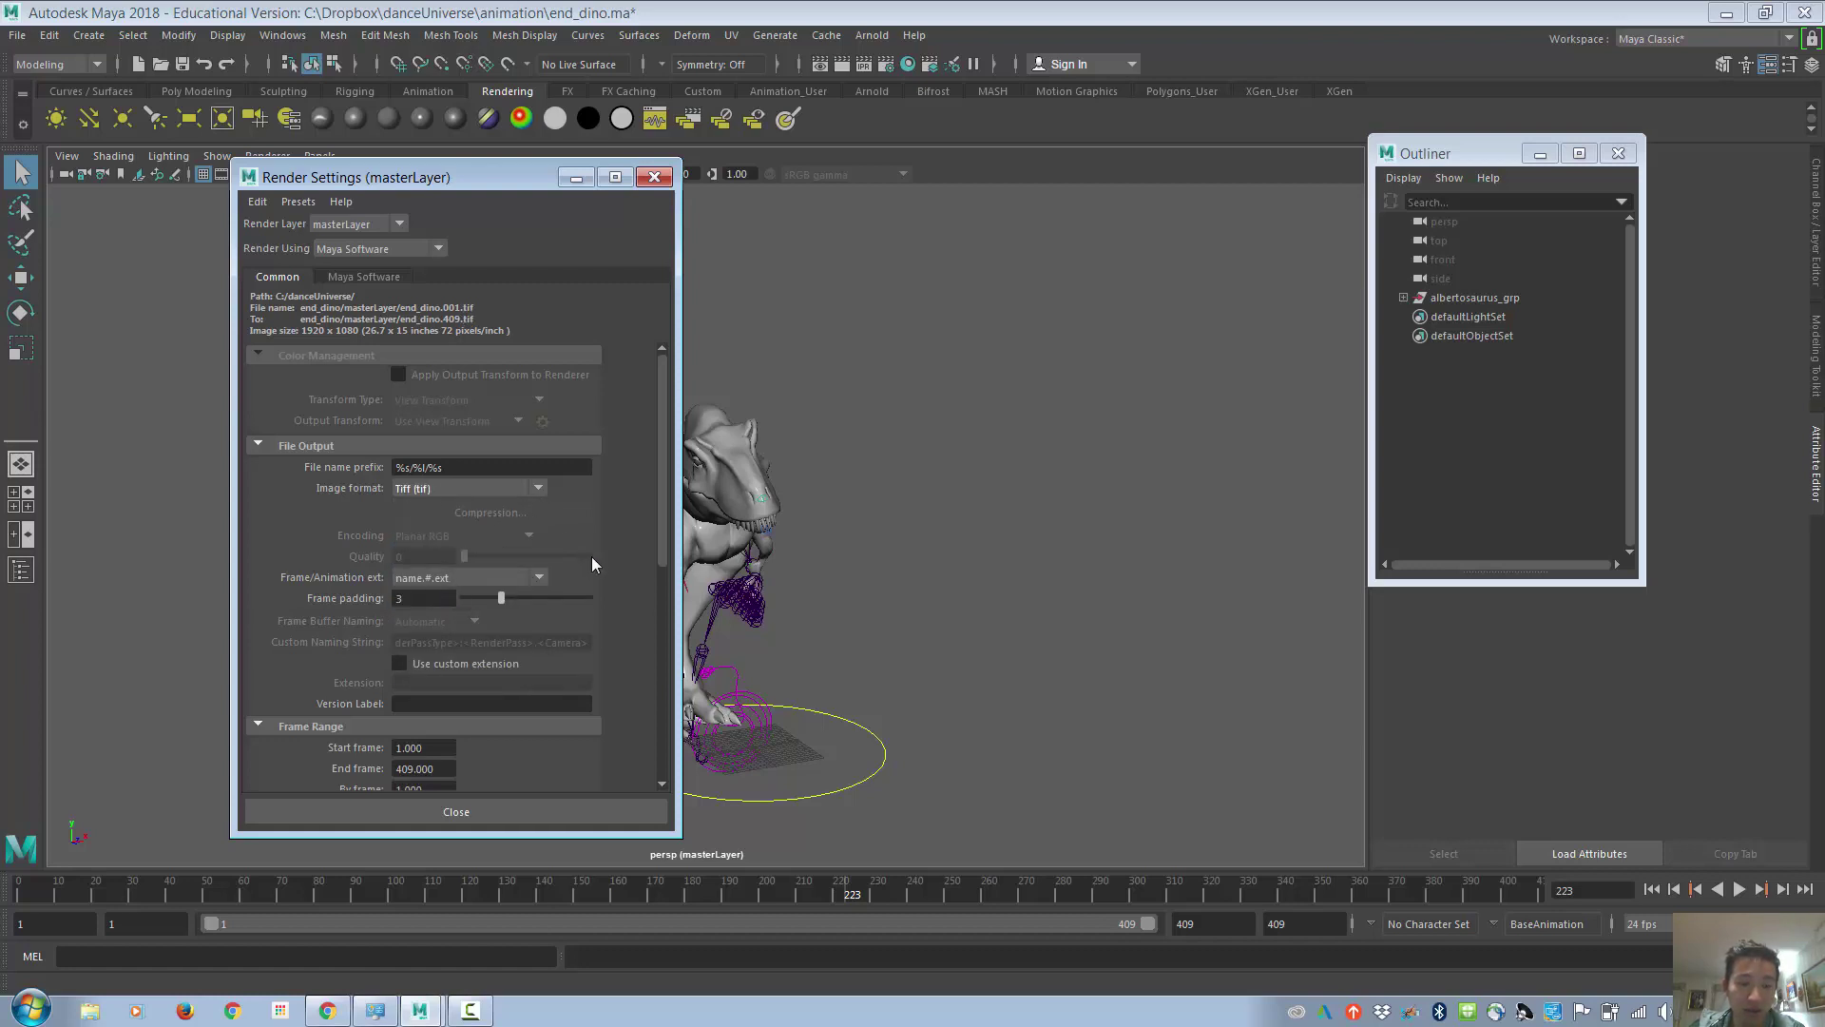
Set Frame padding to 4 and keep name.#.ext as the frame numbering format
{"action": "double_click", "coordinate": [424, 598]}
{"action": "type", "text": "4"}
{"action": "key", "text": "Return"}
{"action": "left_click", "coordinate": [458, 579]}
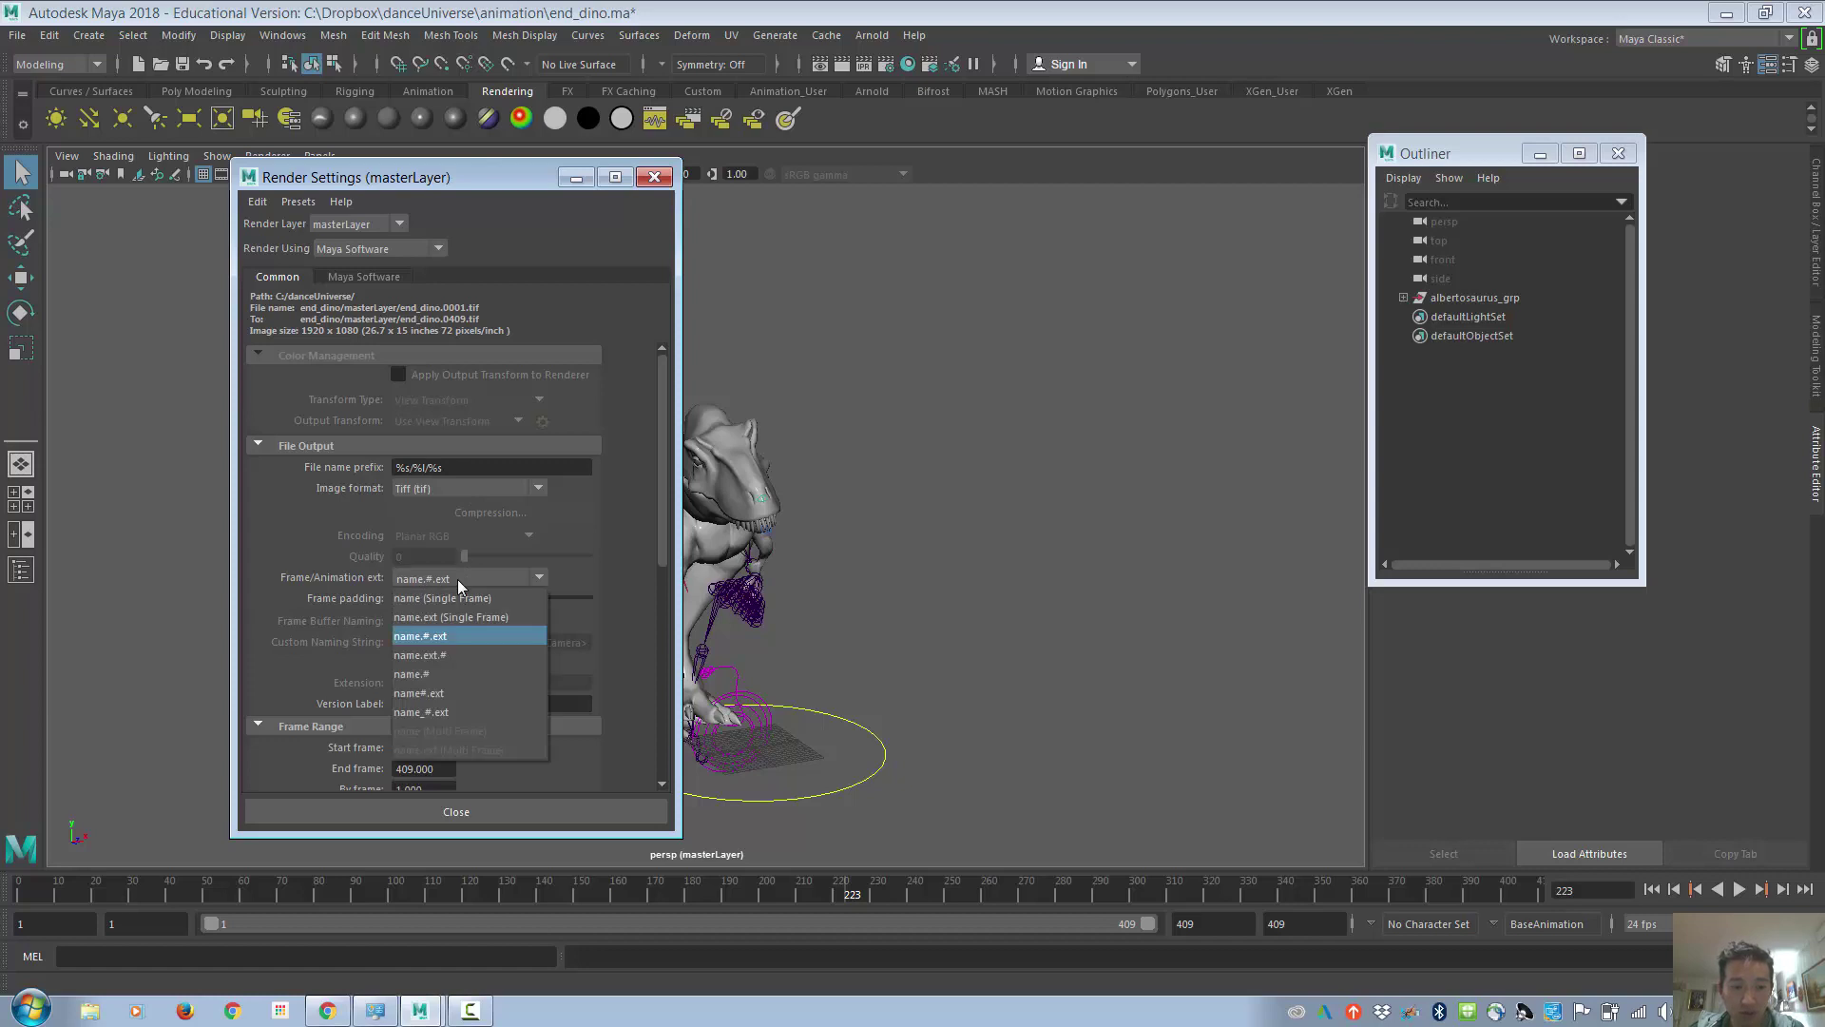
{"action": "left_click", "coordinate": [453, 635]}
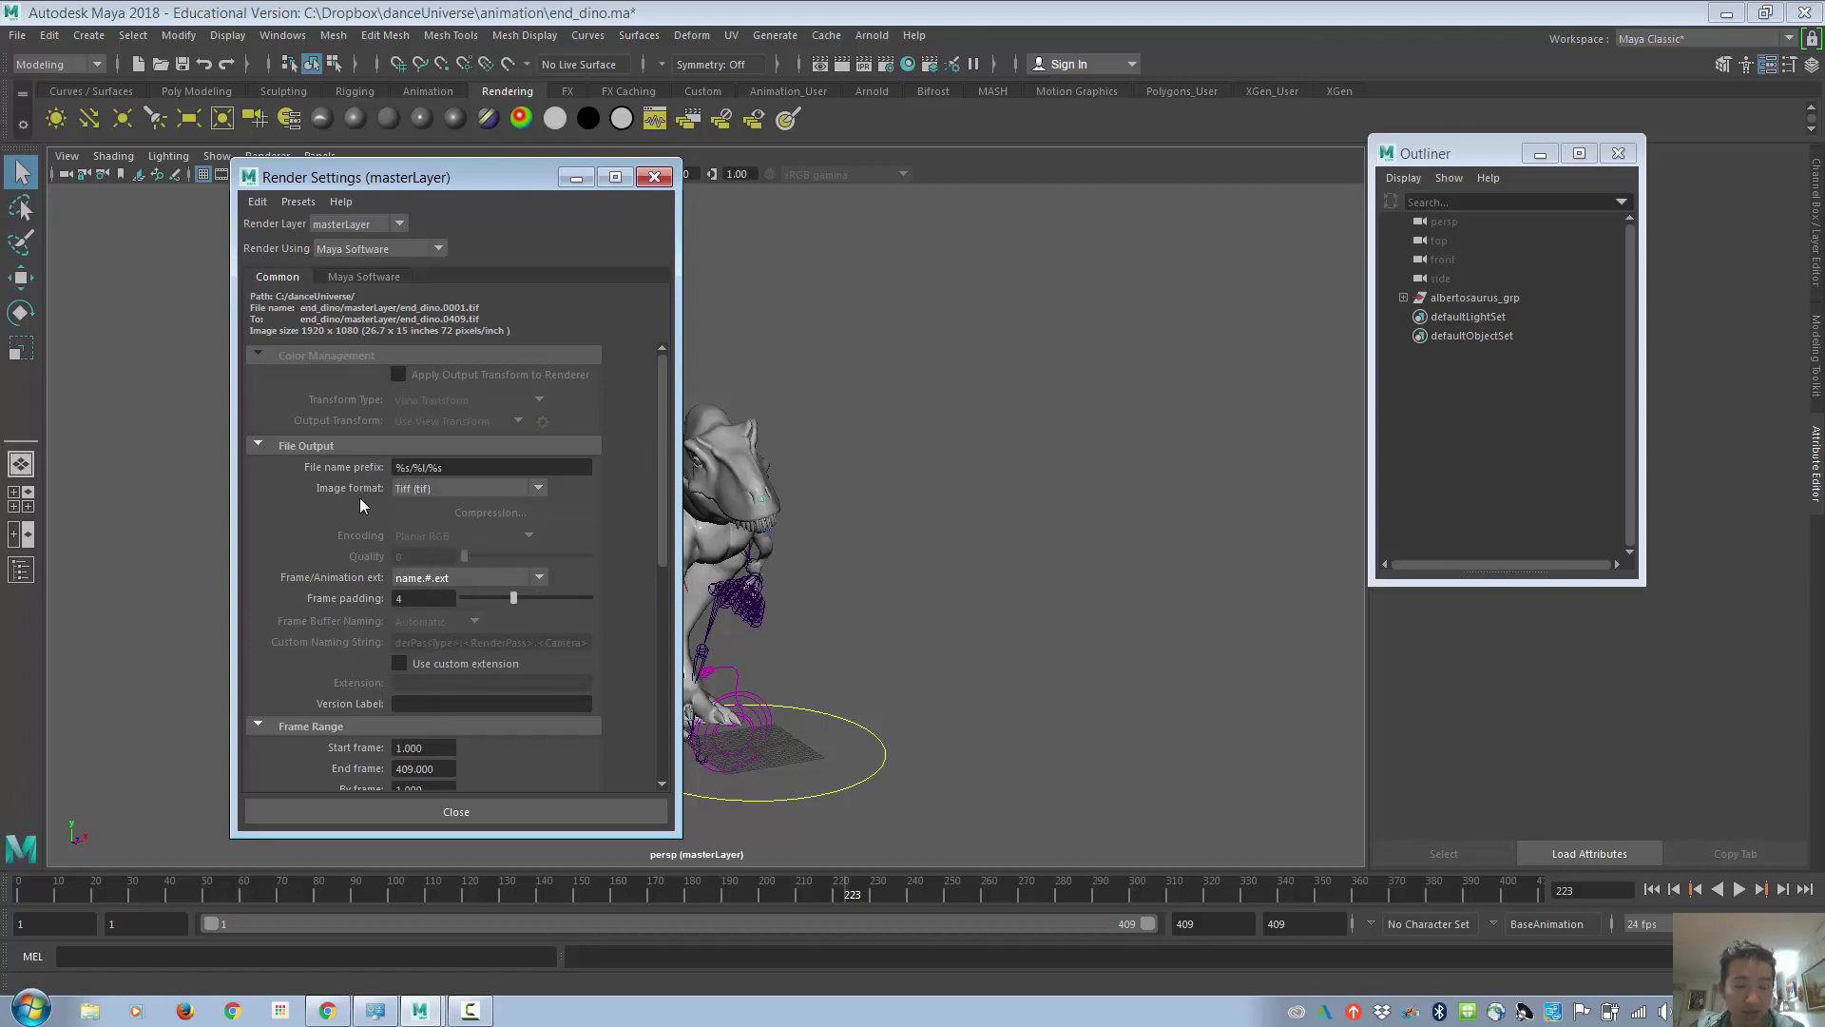
{"action": "scroll", "coordinate": [590, 606], "scroll_direction": "down", "scroll_amount": 4}
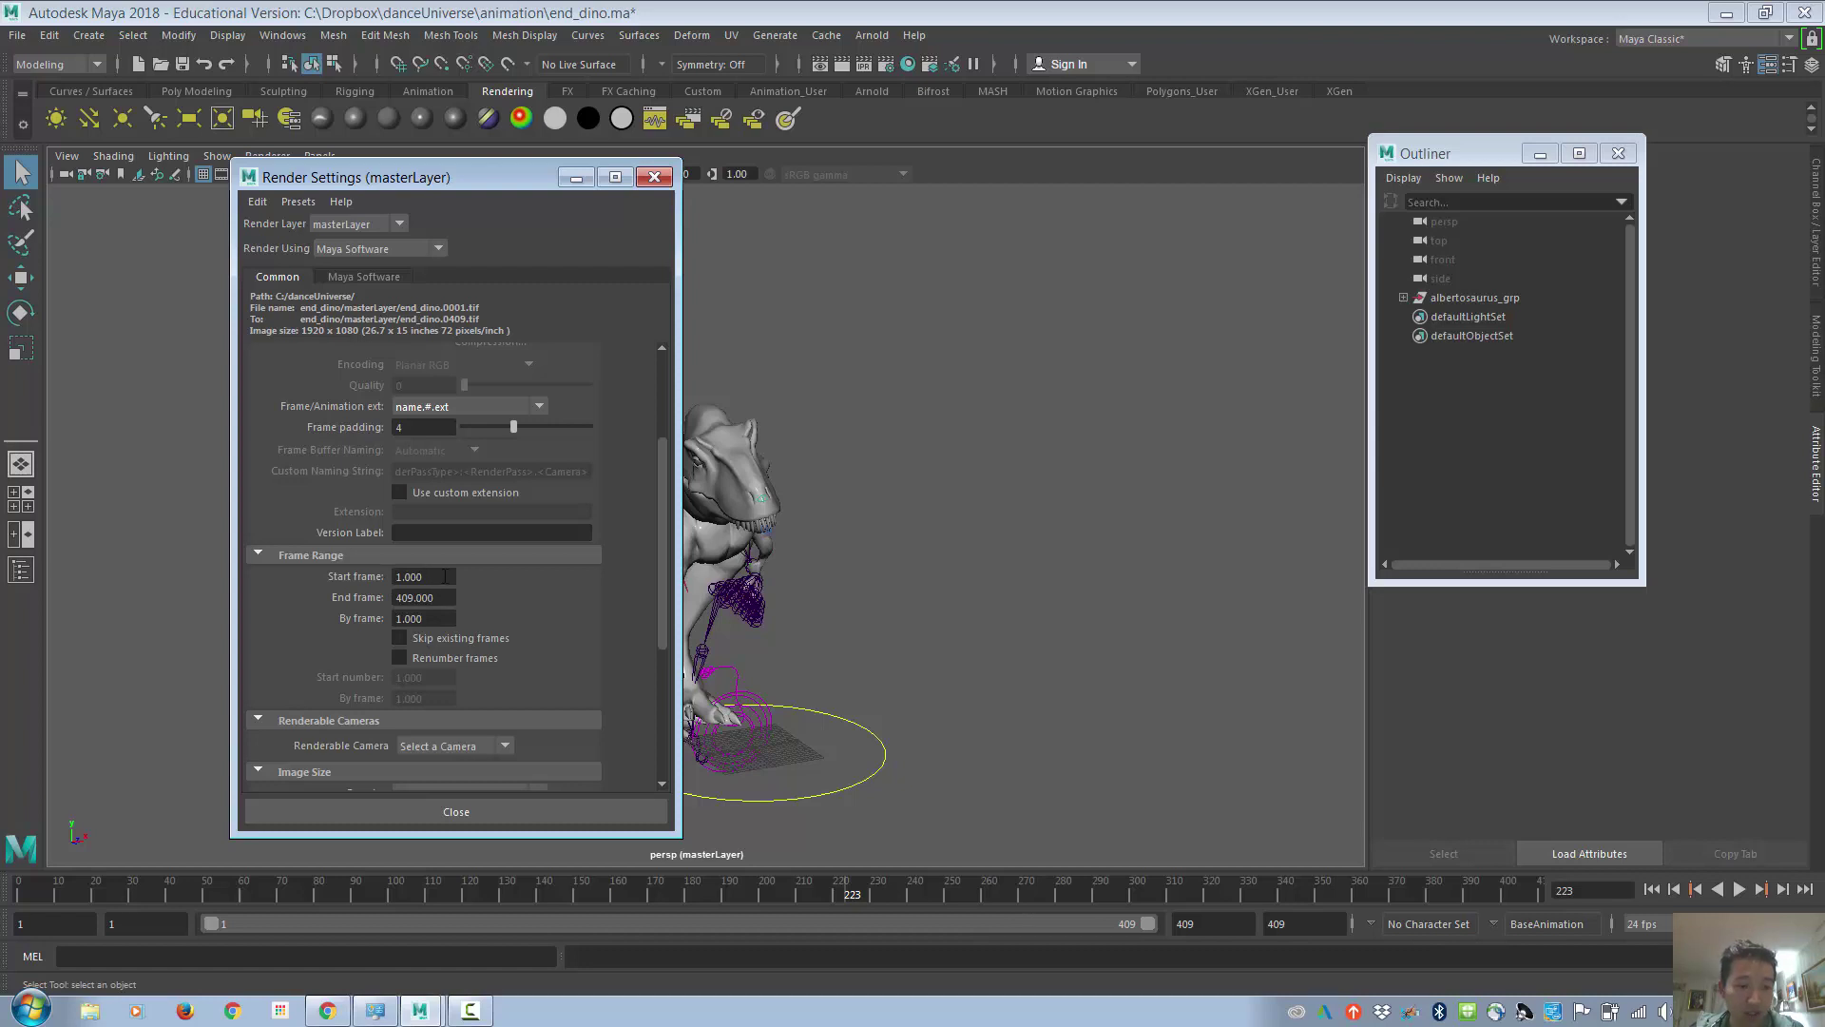
{"action": "left_click", "coordinate": [444, 576]}
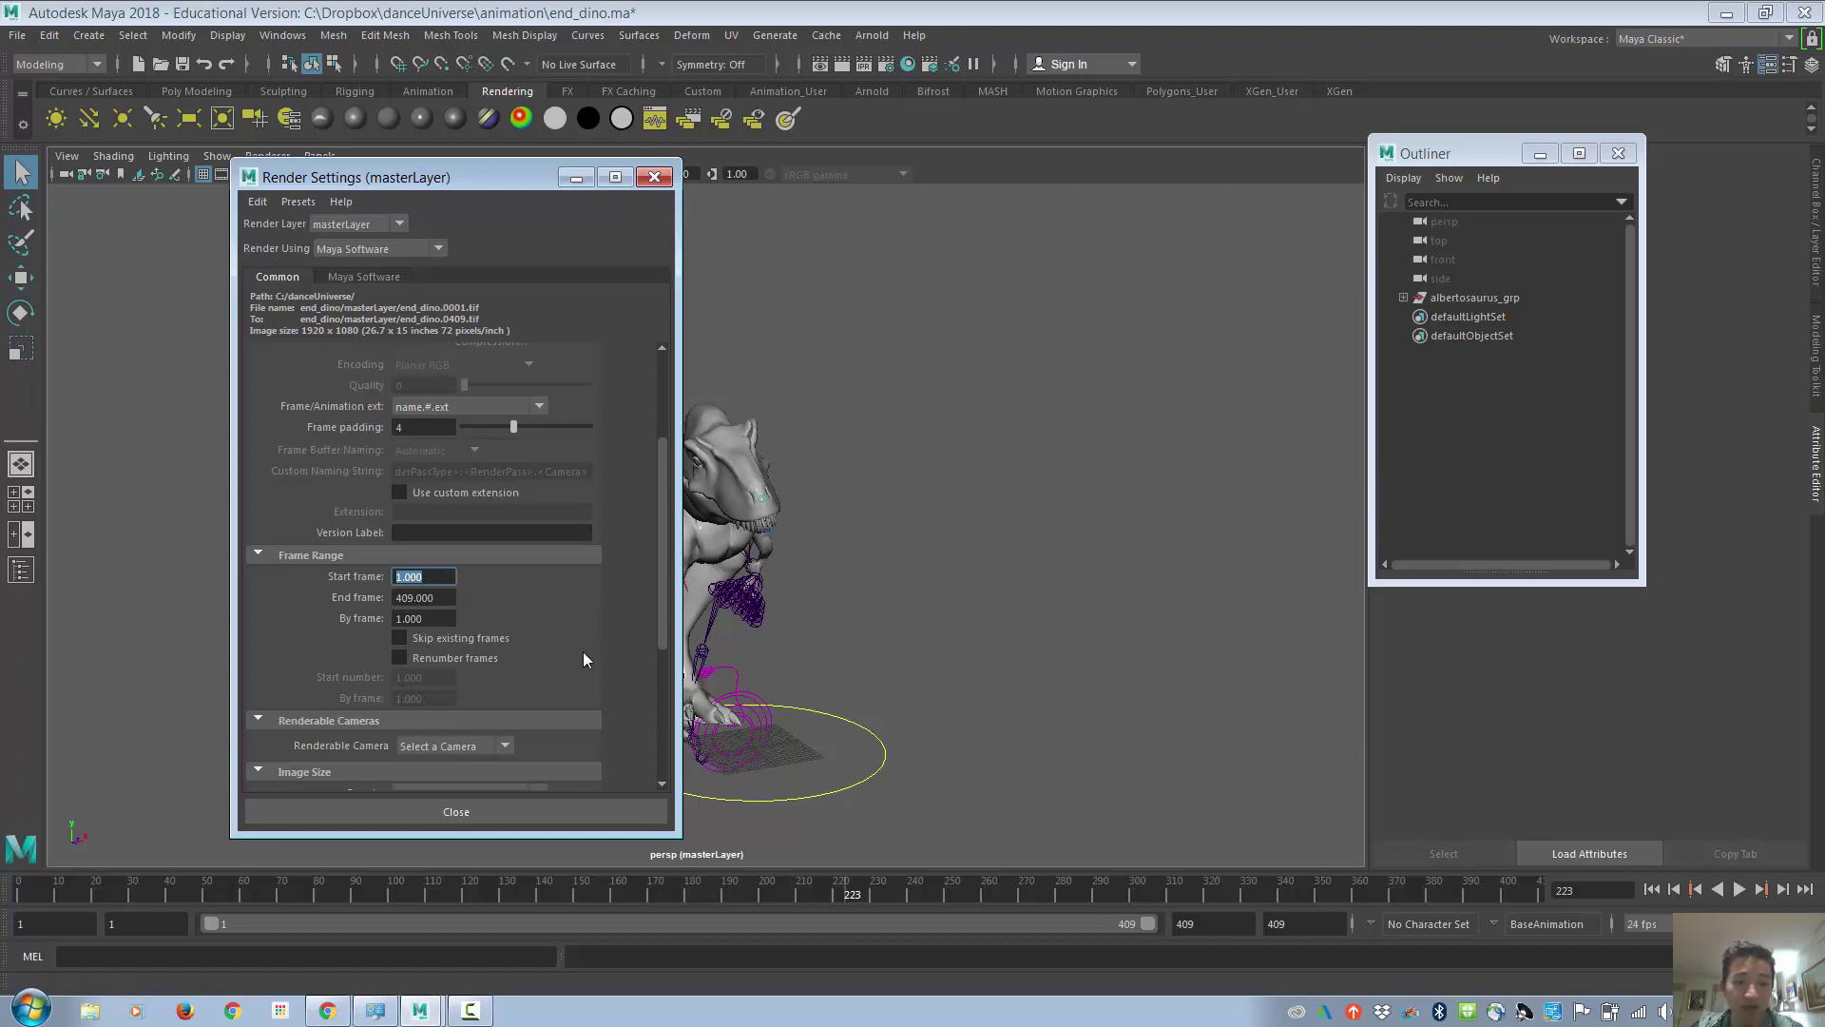
{"action": "scroll", "coordinate": [584, 652], "scroll_direction": "down", "scroll_amount": 3}
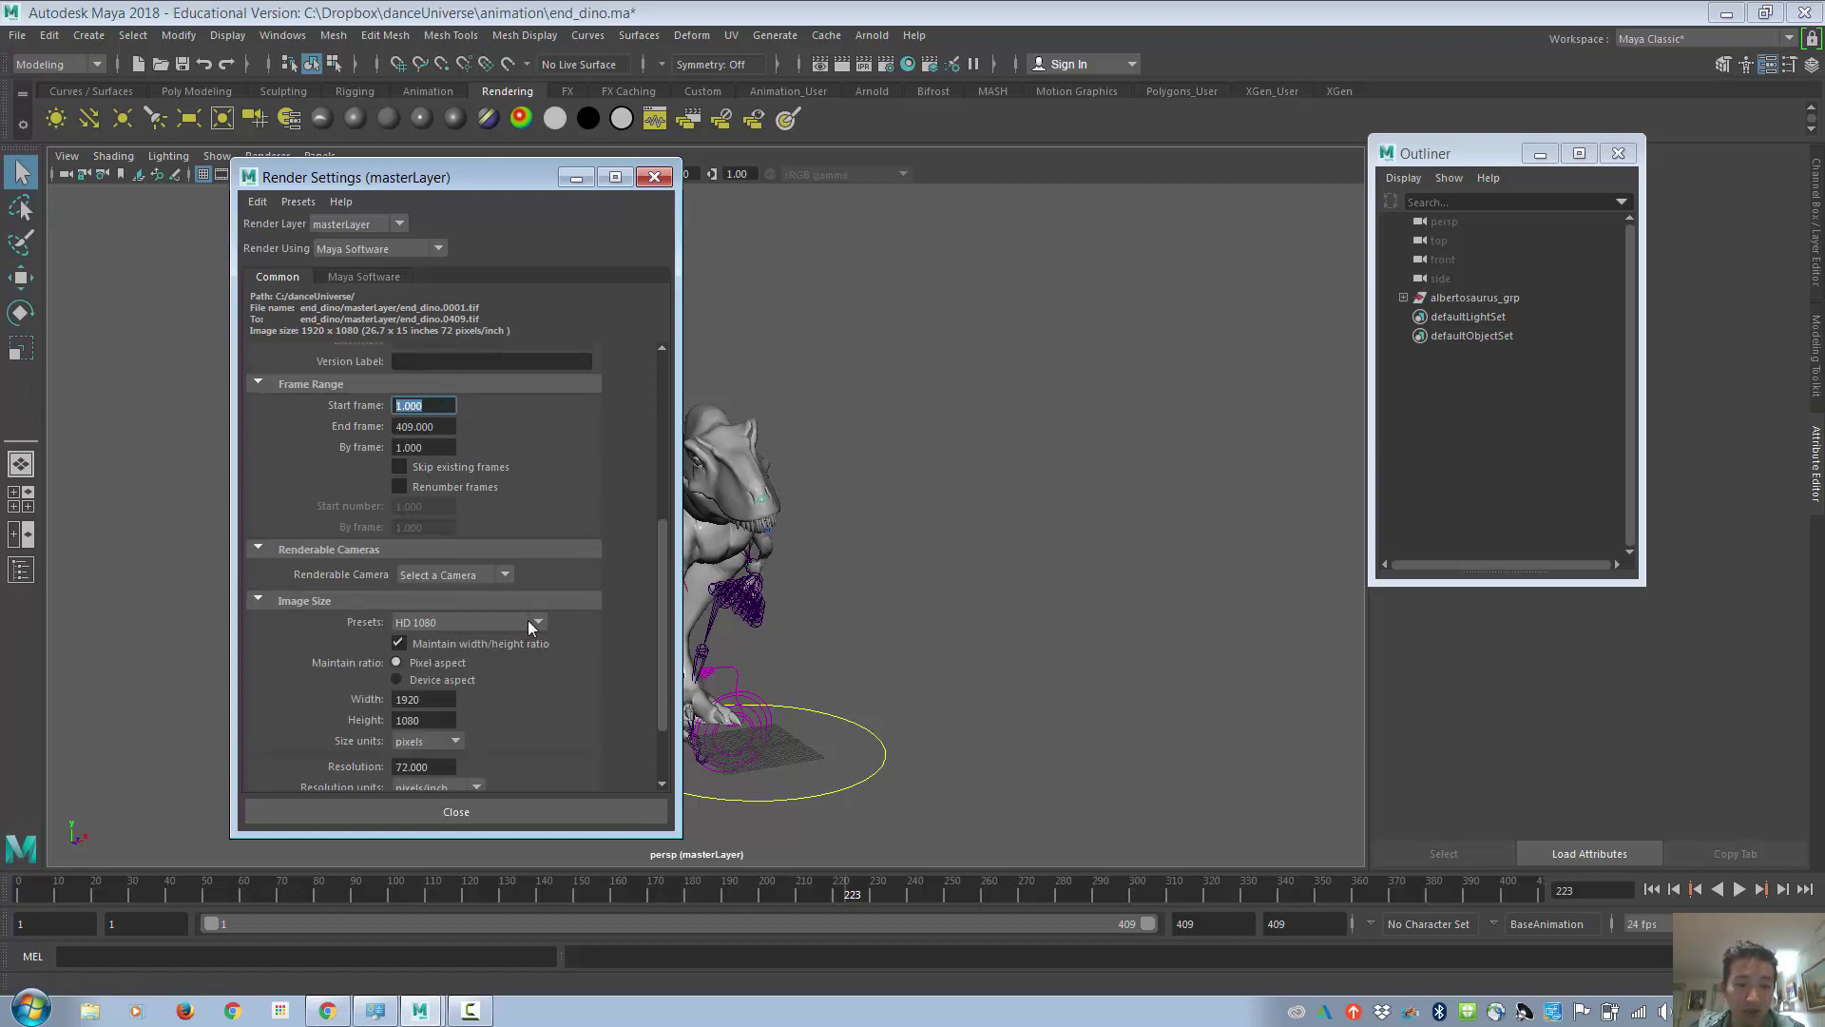
{"action": "scroll", "coordinate": [612, 515], "scroll_direction": "up", "scroll_amount": 5}
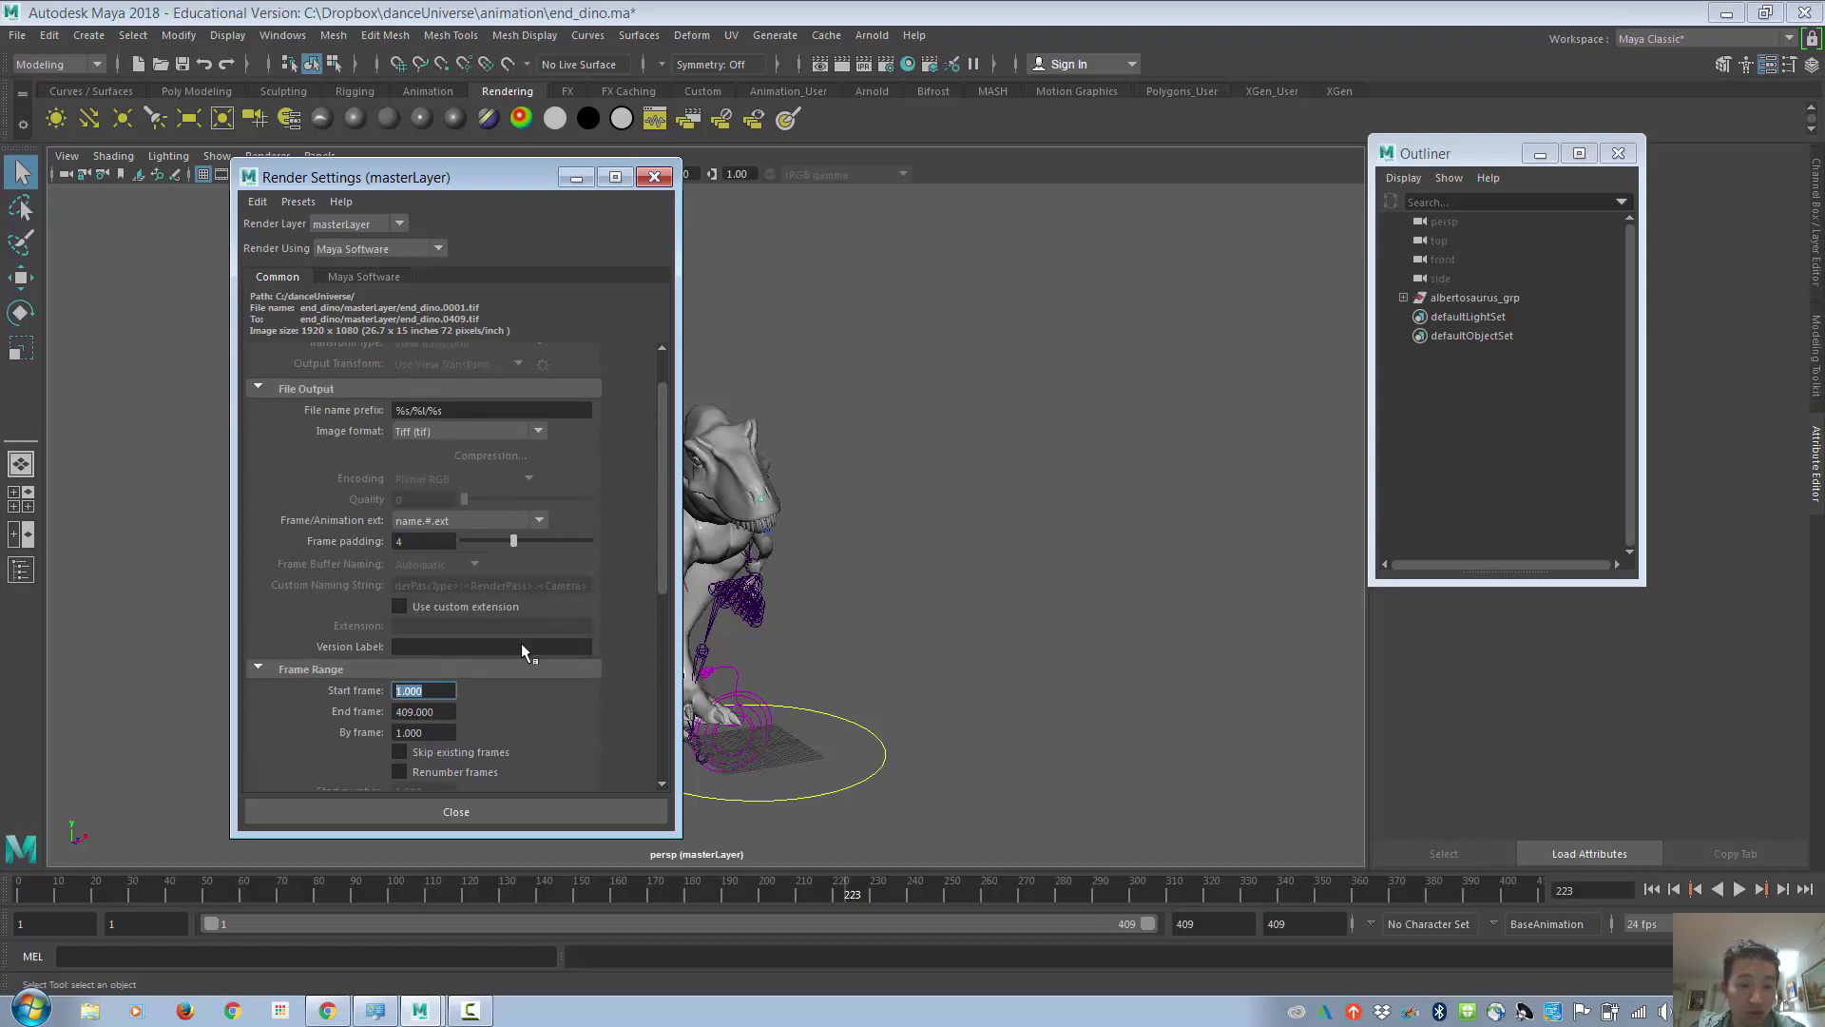
{"action": "scroll", "coordinate": [599, 584], "scroll_direction": "down", "scroll_amount": 3}
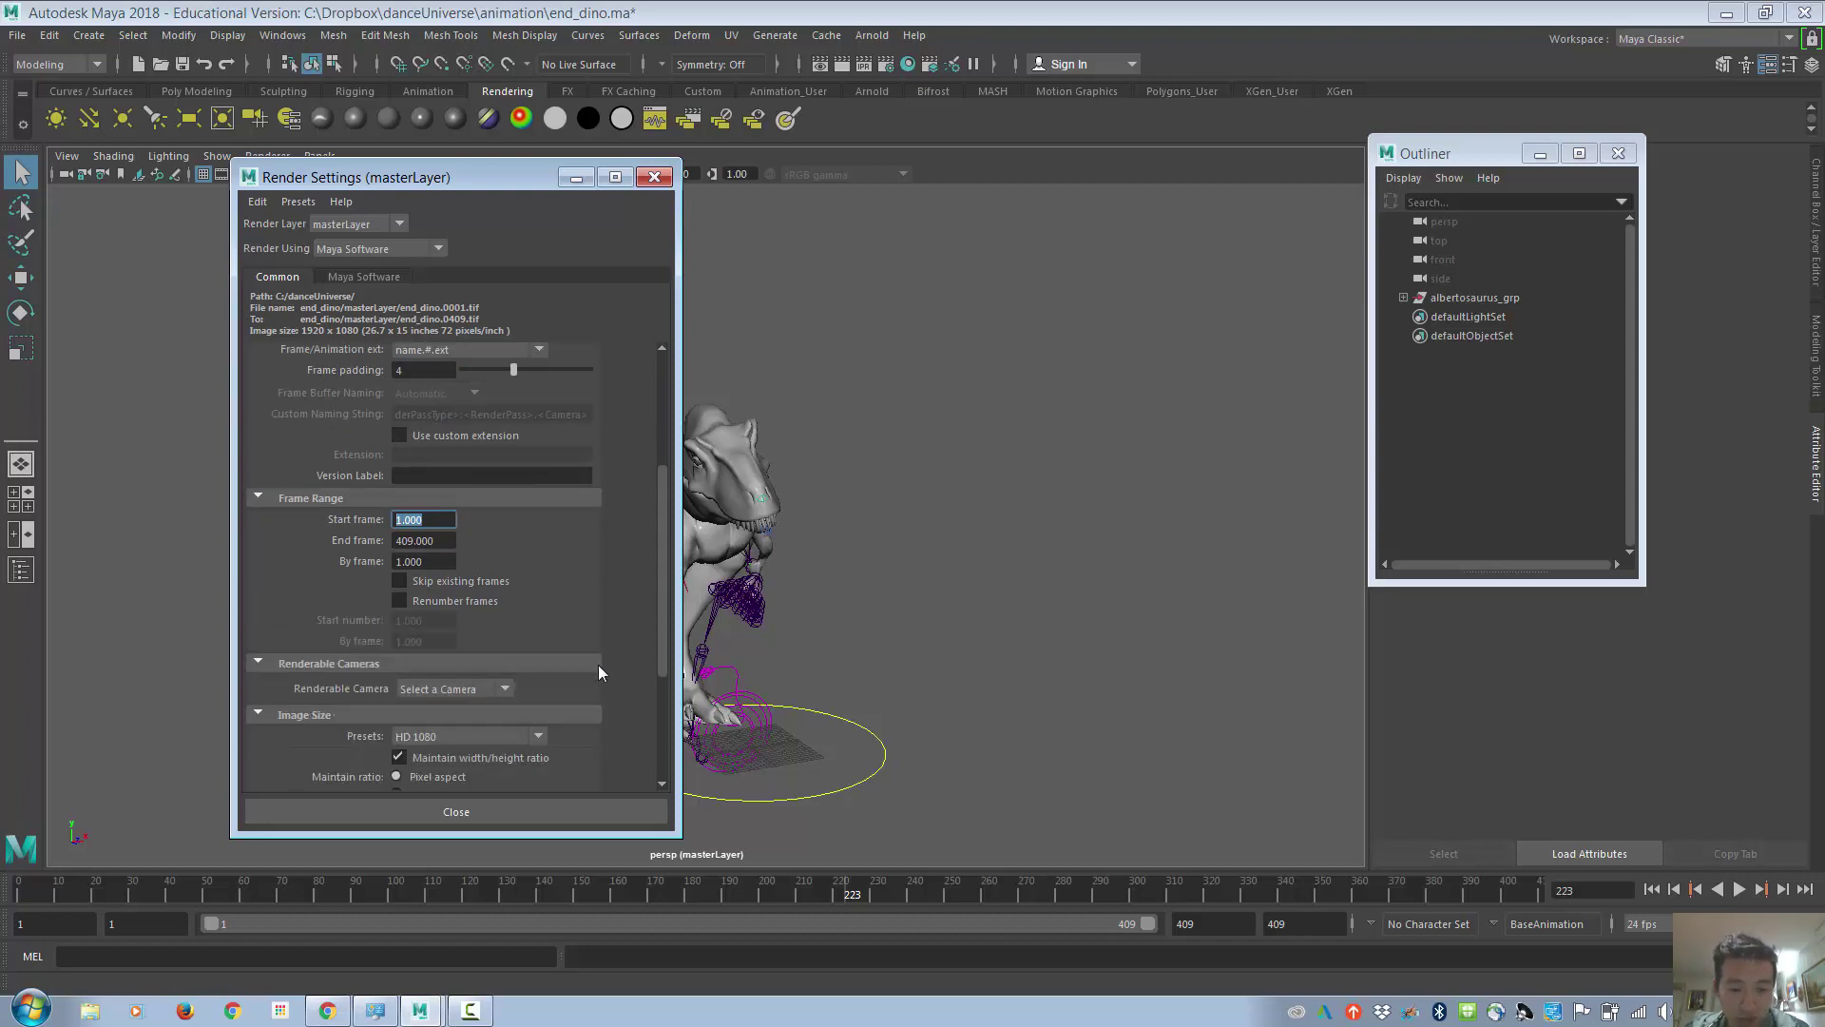
{"action": "left_click", "coordinate": [500, 687]}
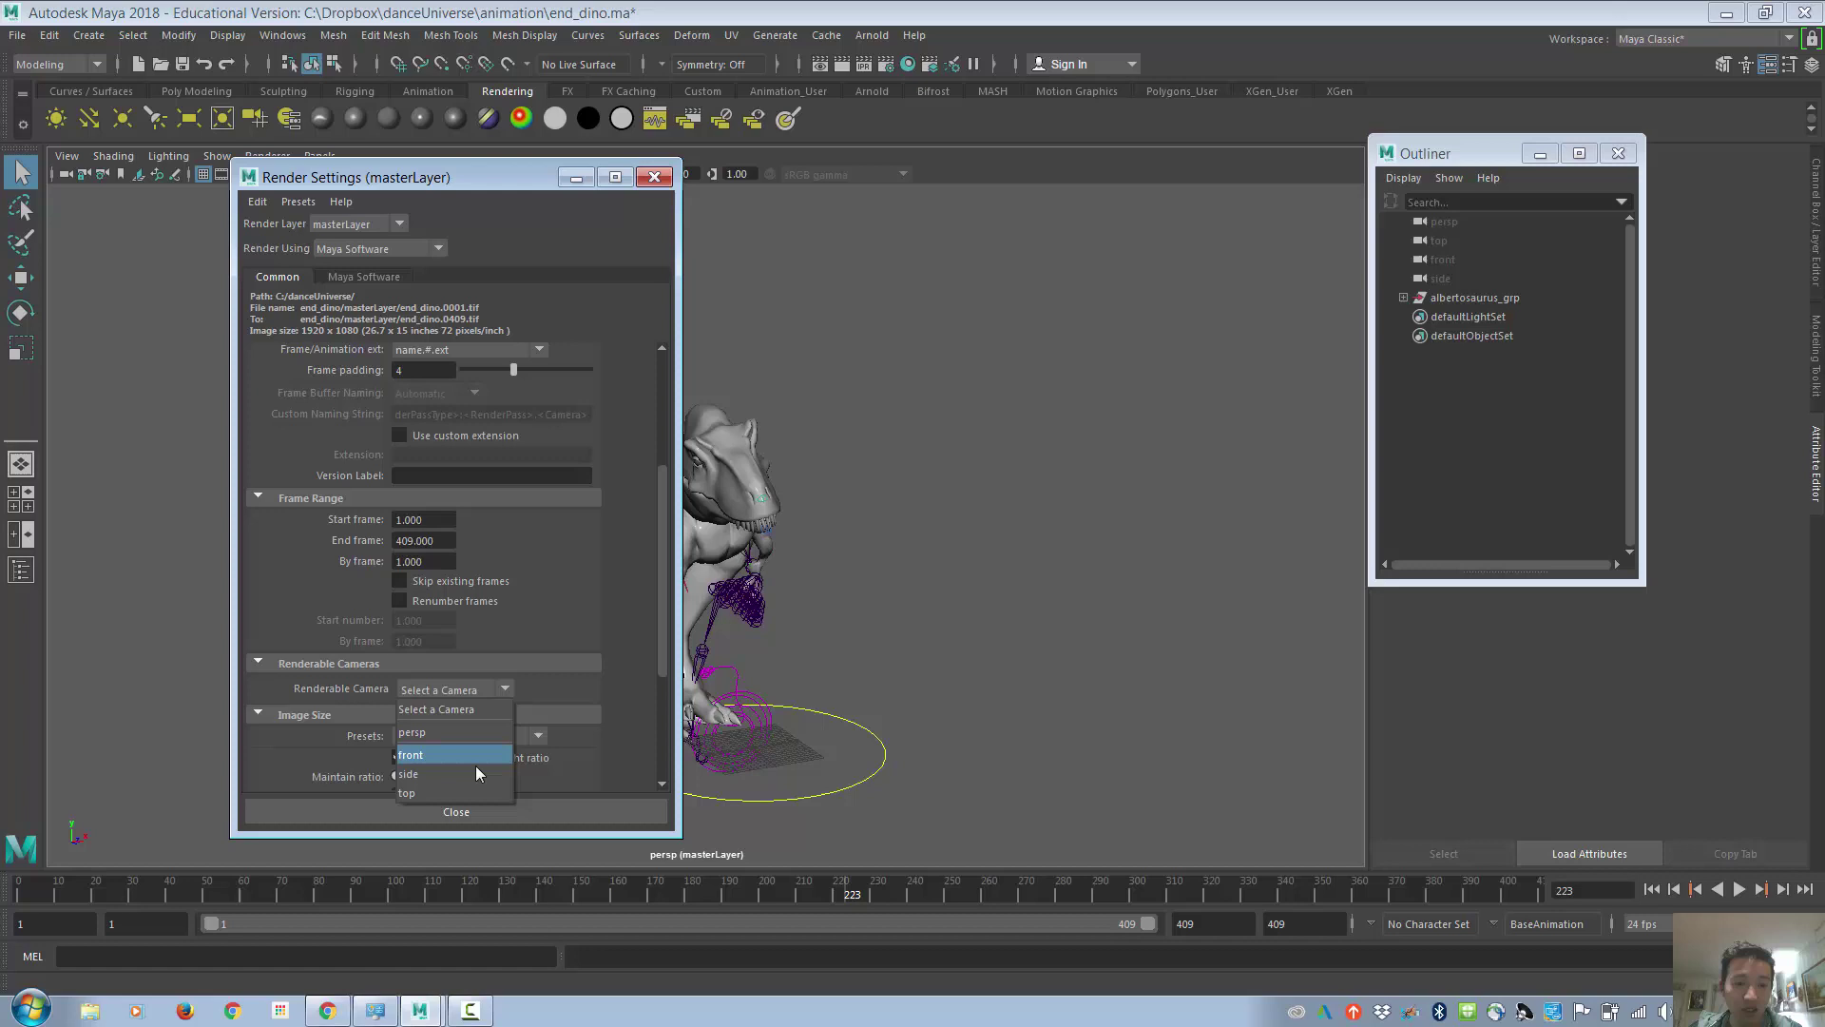
{"action": "left_click", "coordinate": [642, 666]}
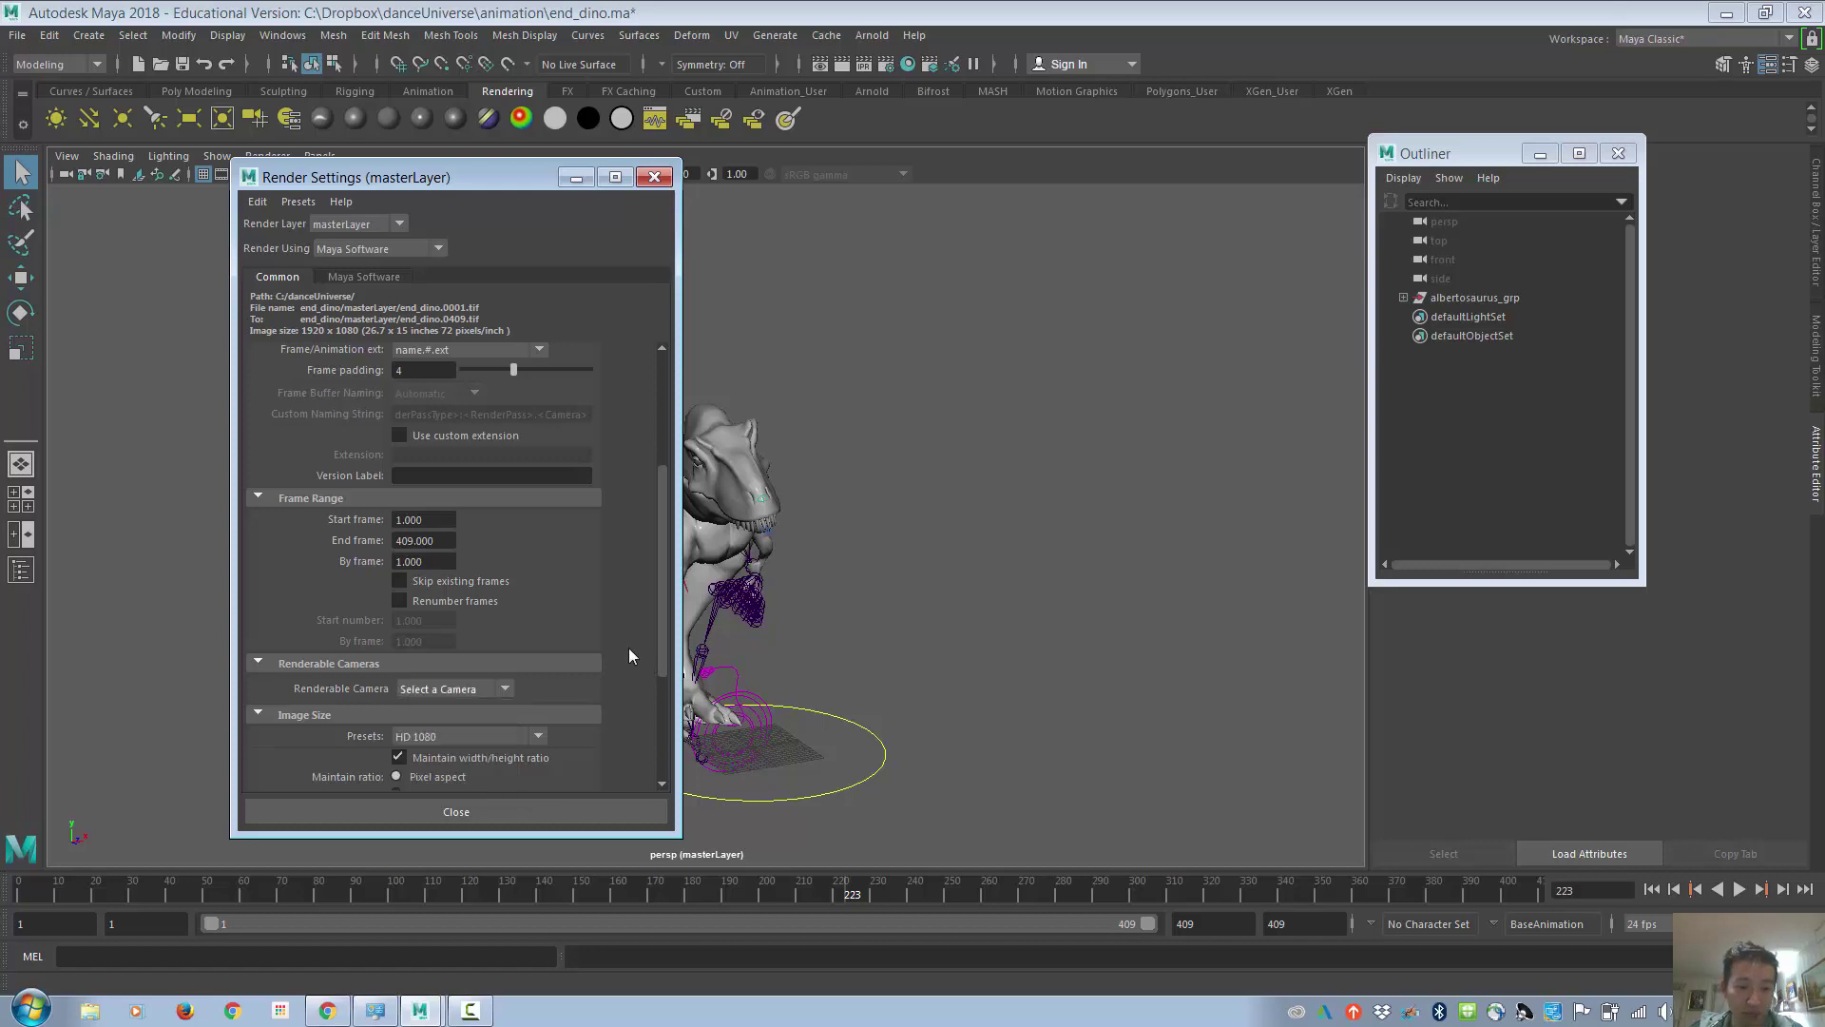
{"action": "scroll", "coordinate": [629, 647], "scroll_direction": "down", "scroll_amount": 5}
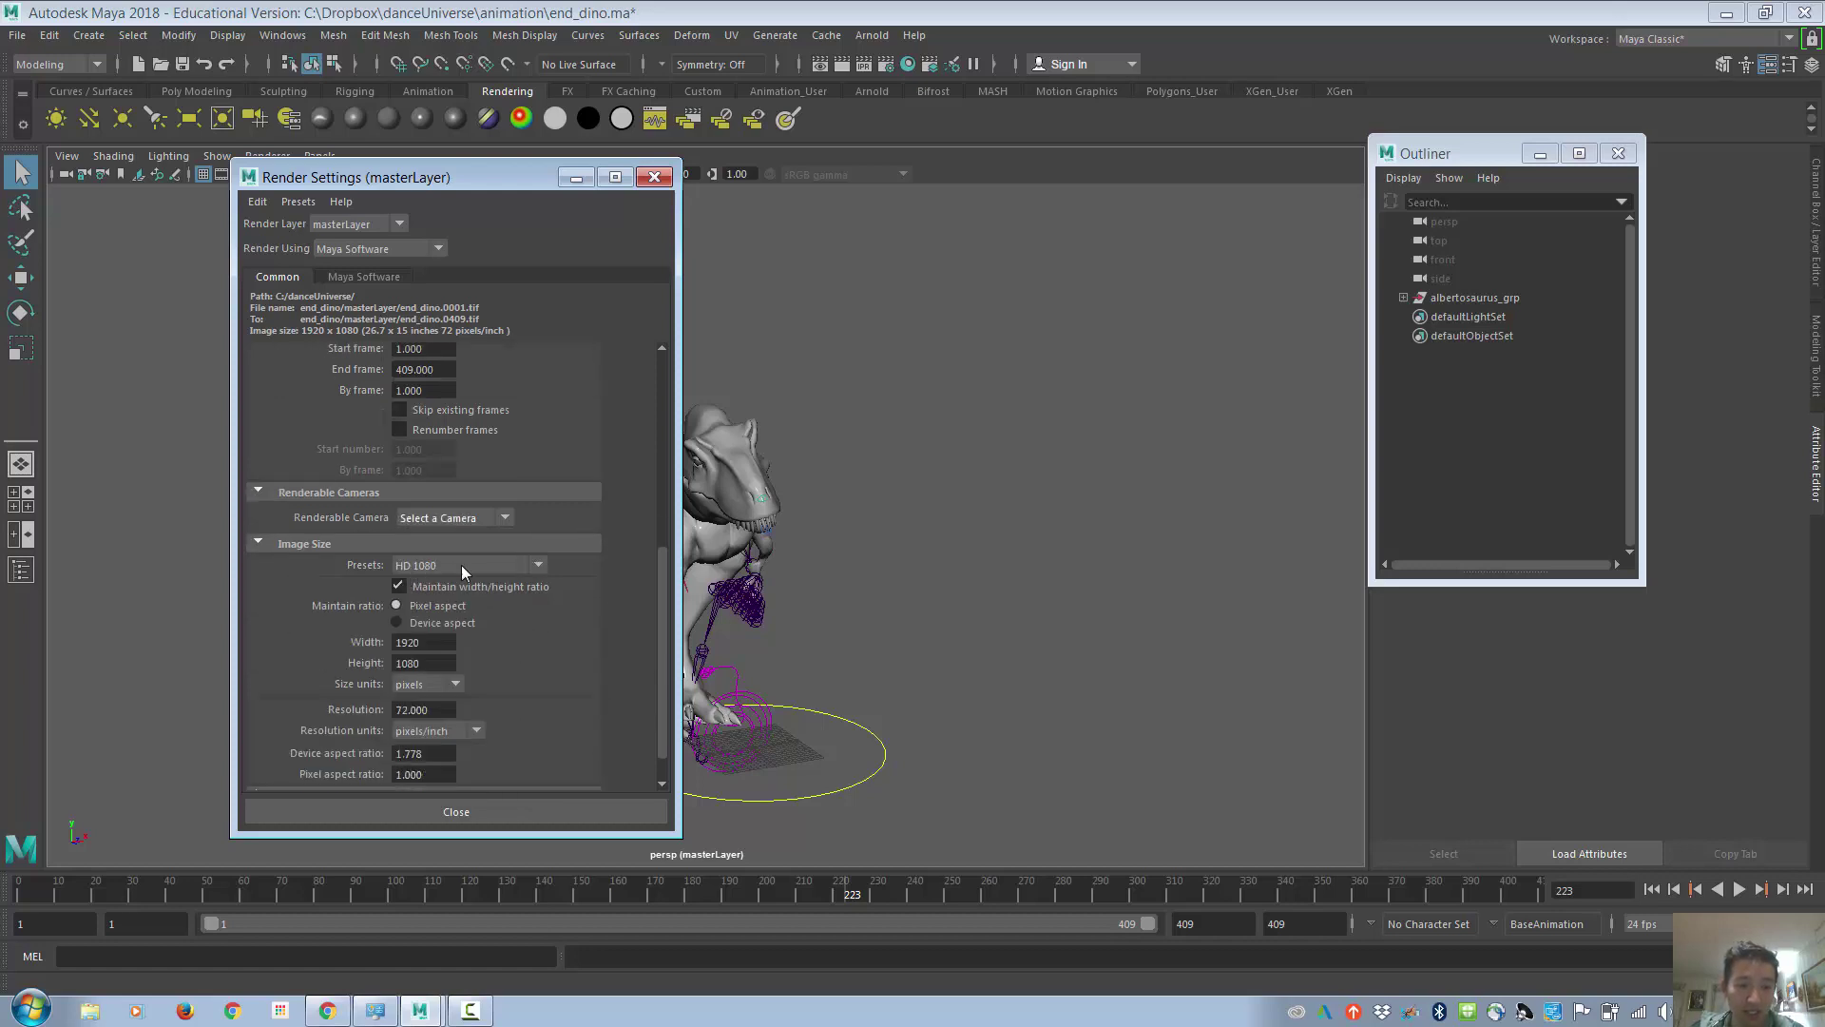
{"action": "left_click", "coordinate": [460, 564]}
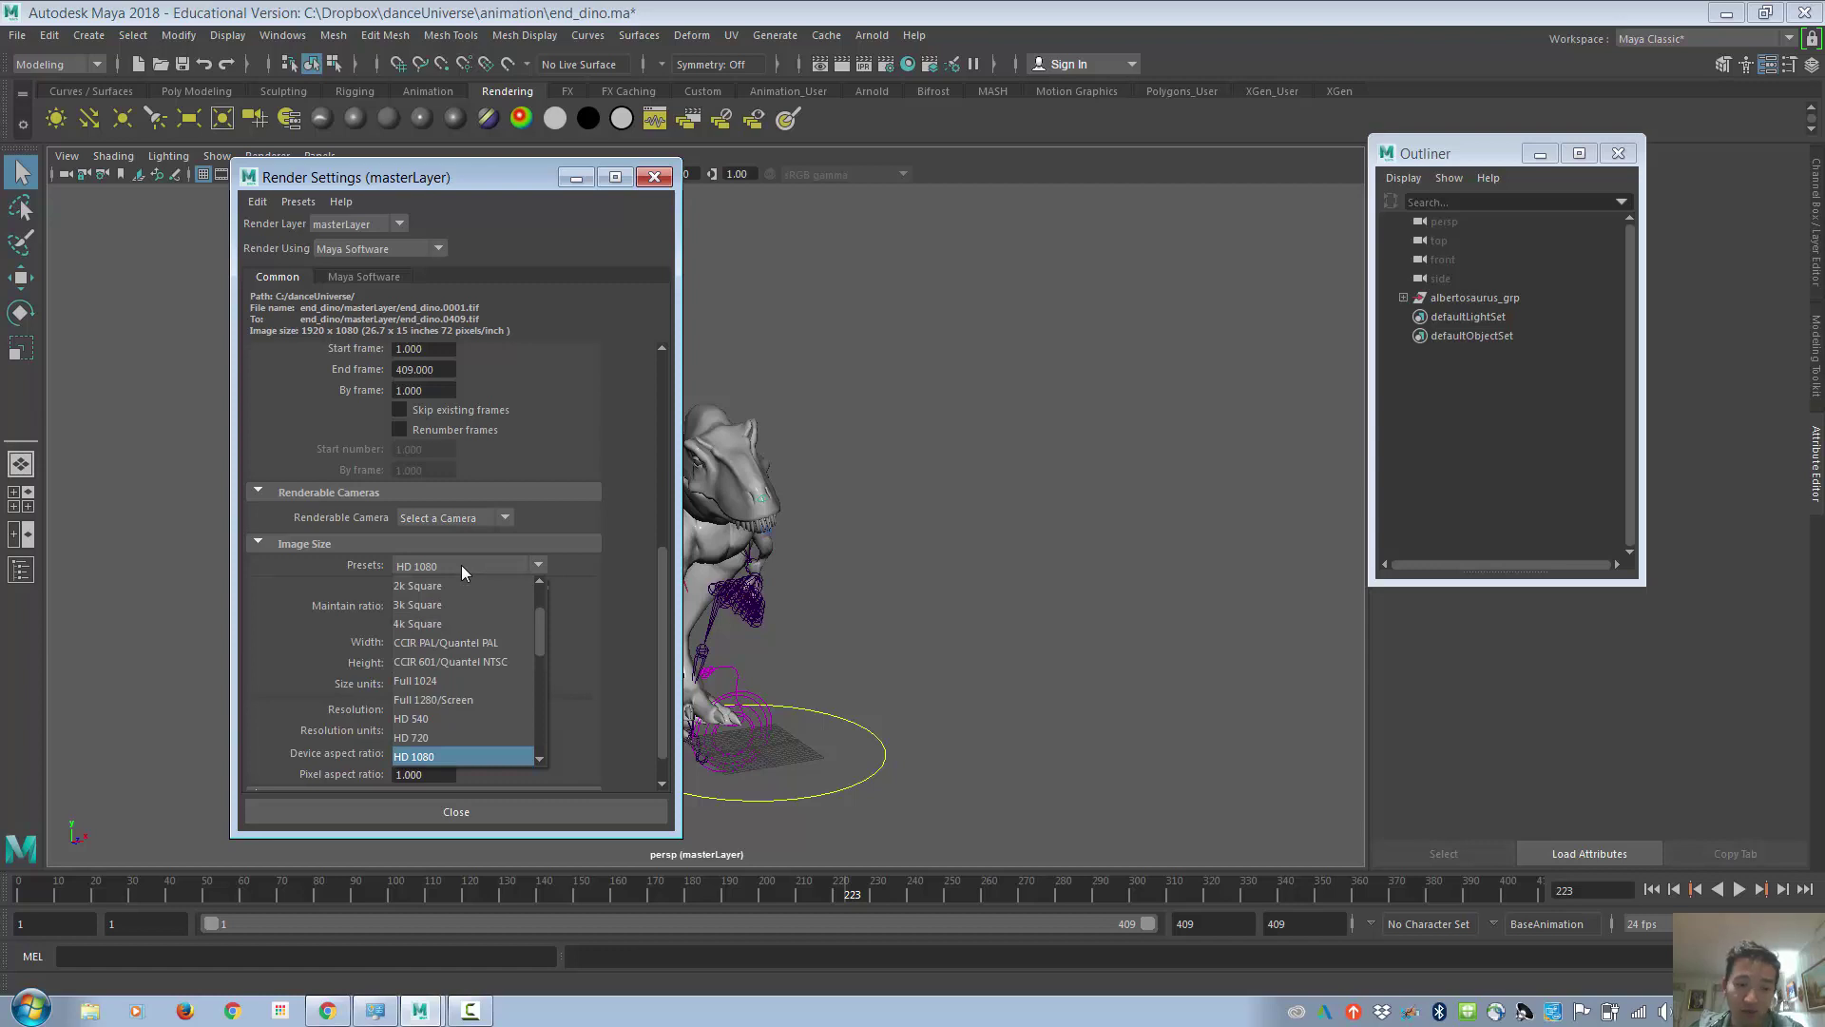
{"action": "left_click", "coordinate": [475, 718]}
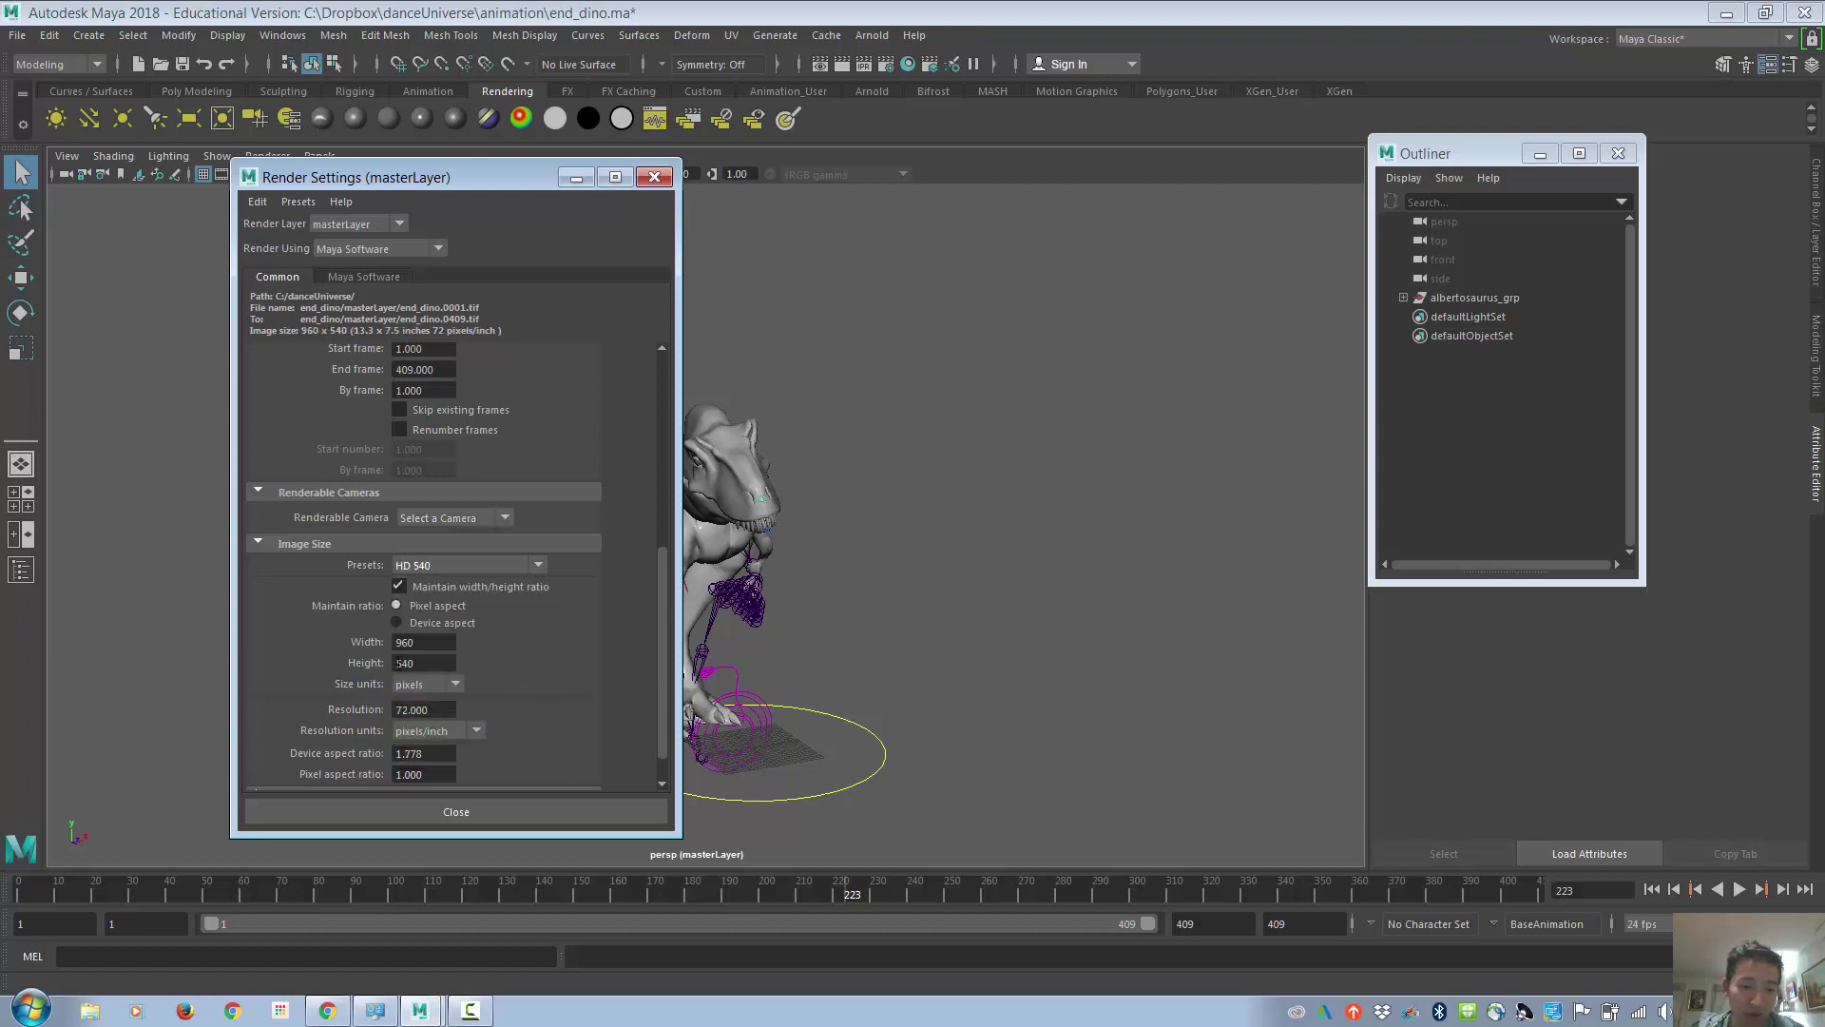
{"action": "left_click", "coordinate": [503, 568]}
{"action": "left_click", "coordinate": [475, 755]}
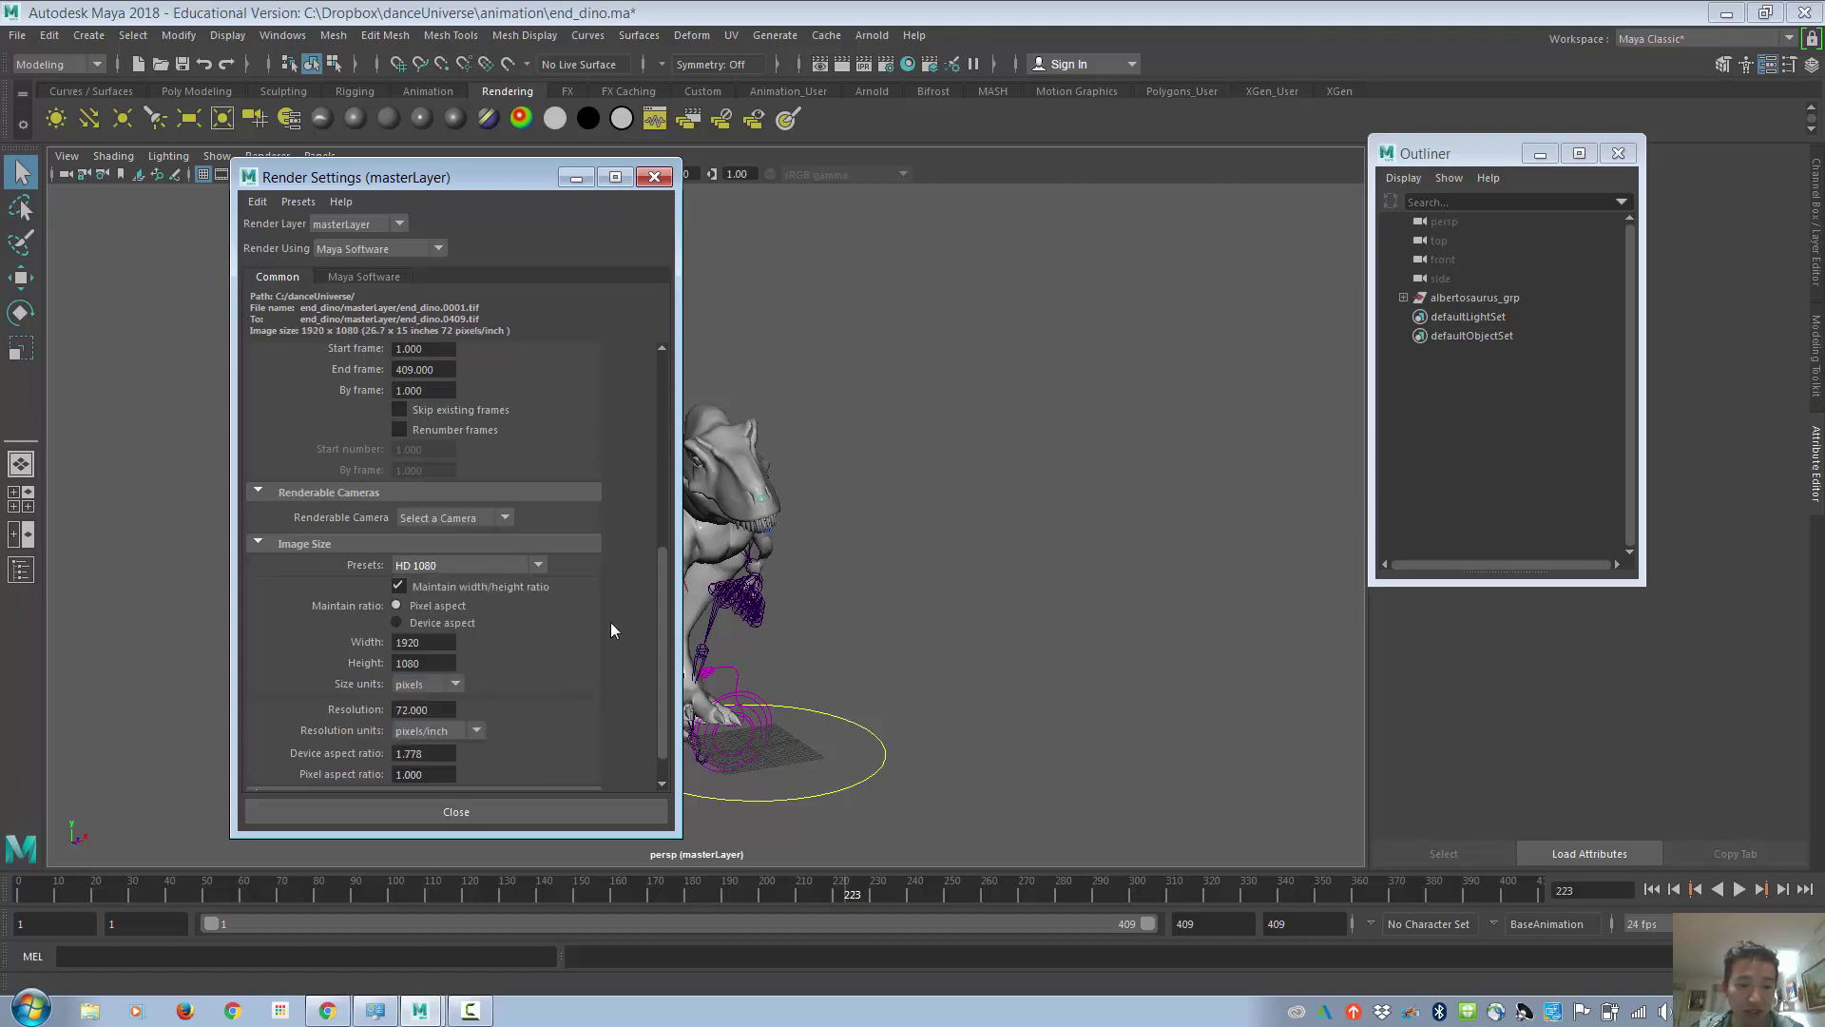
{"action": "scroll", "coordinate": [603, 685], "scroll_direction": "down", "scroll_amount": 1}
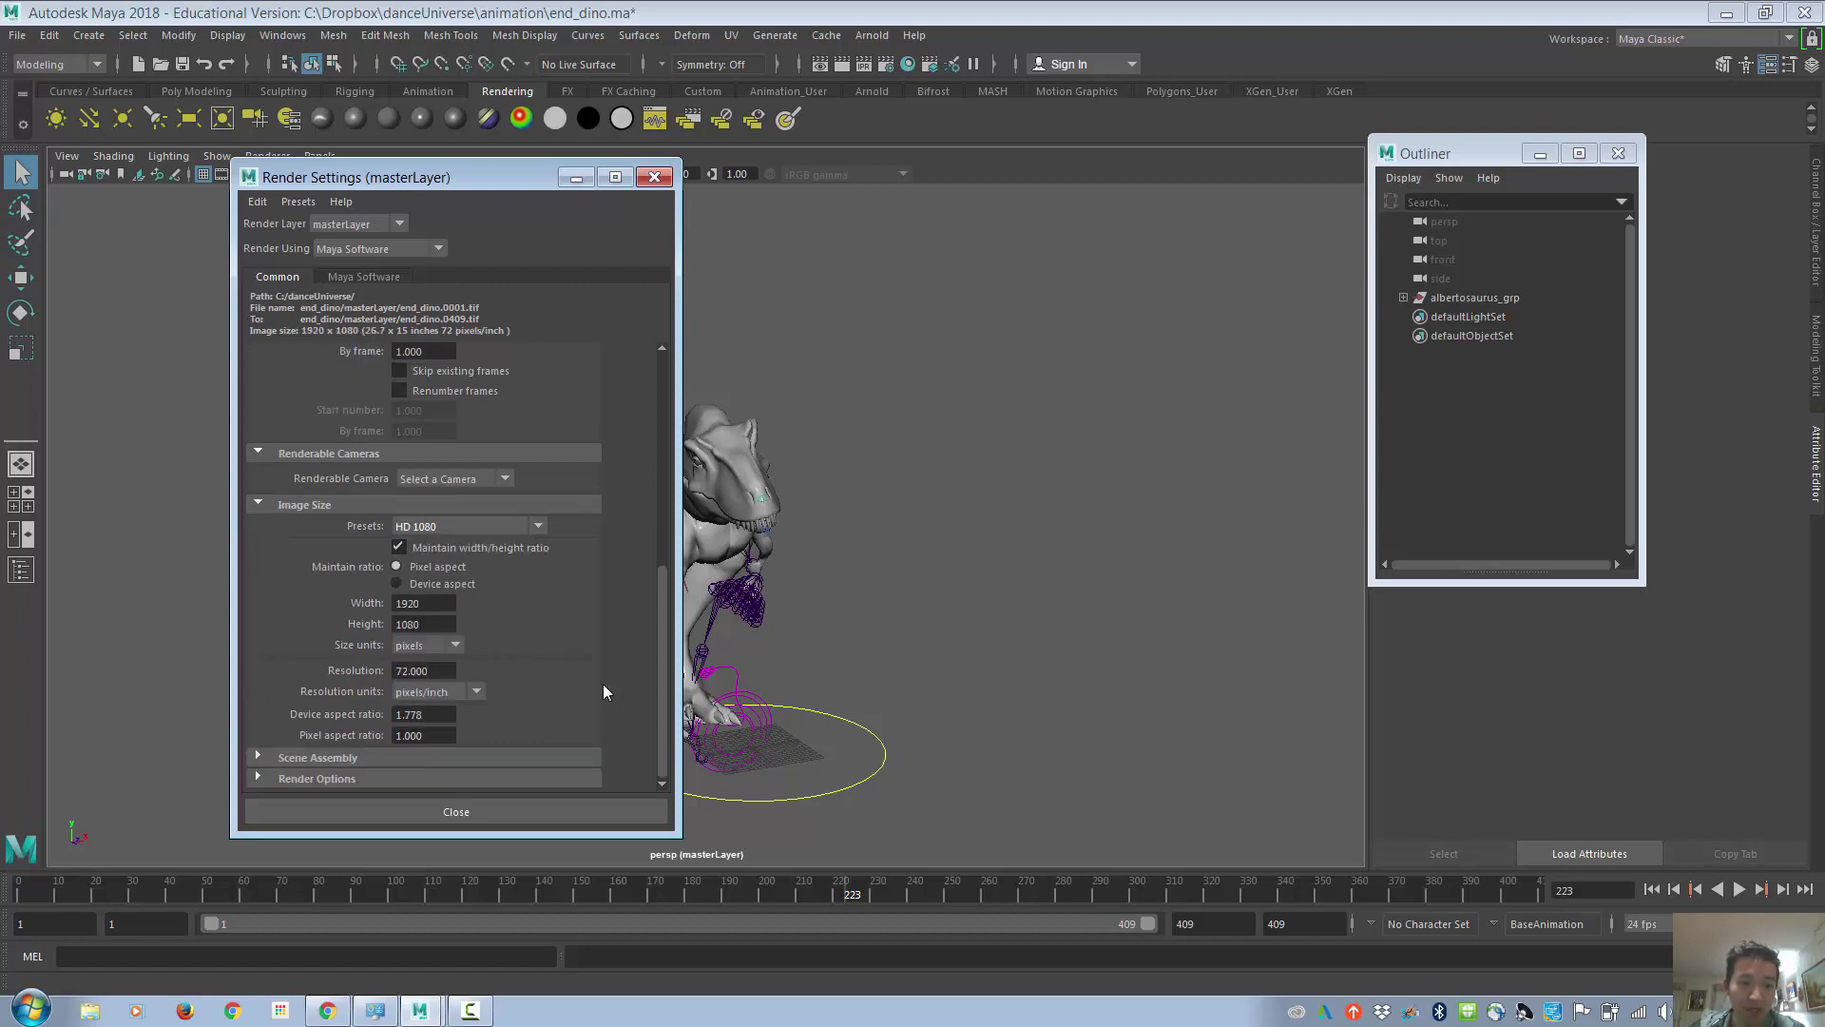
{"action": "scroll", "coordinate": [602, 682], "scroll_direction": "up", "scroll_amount": 8}
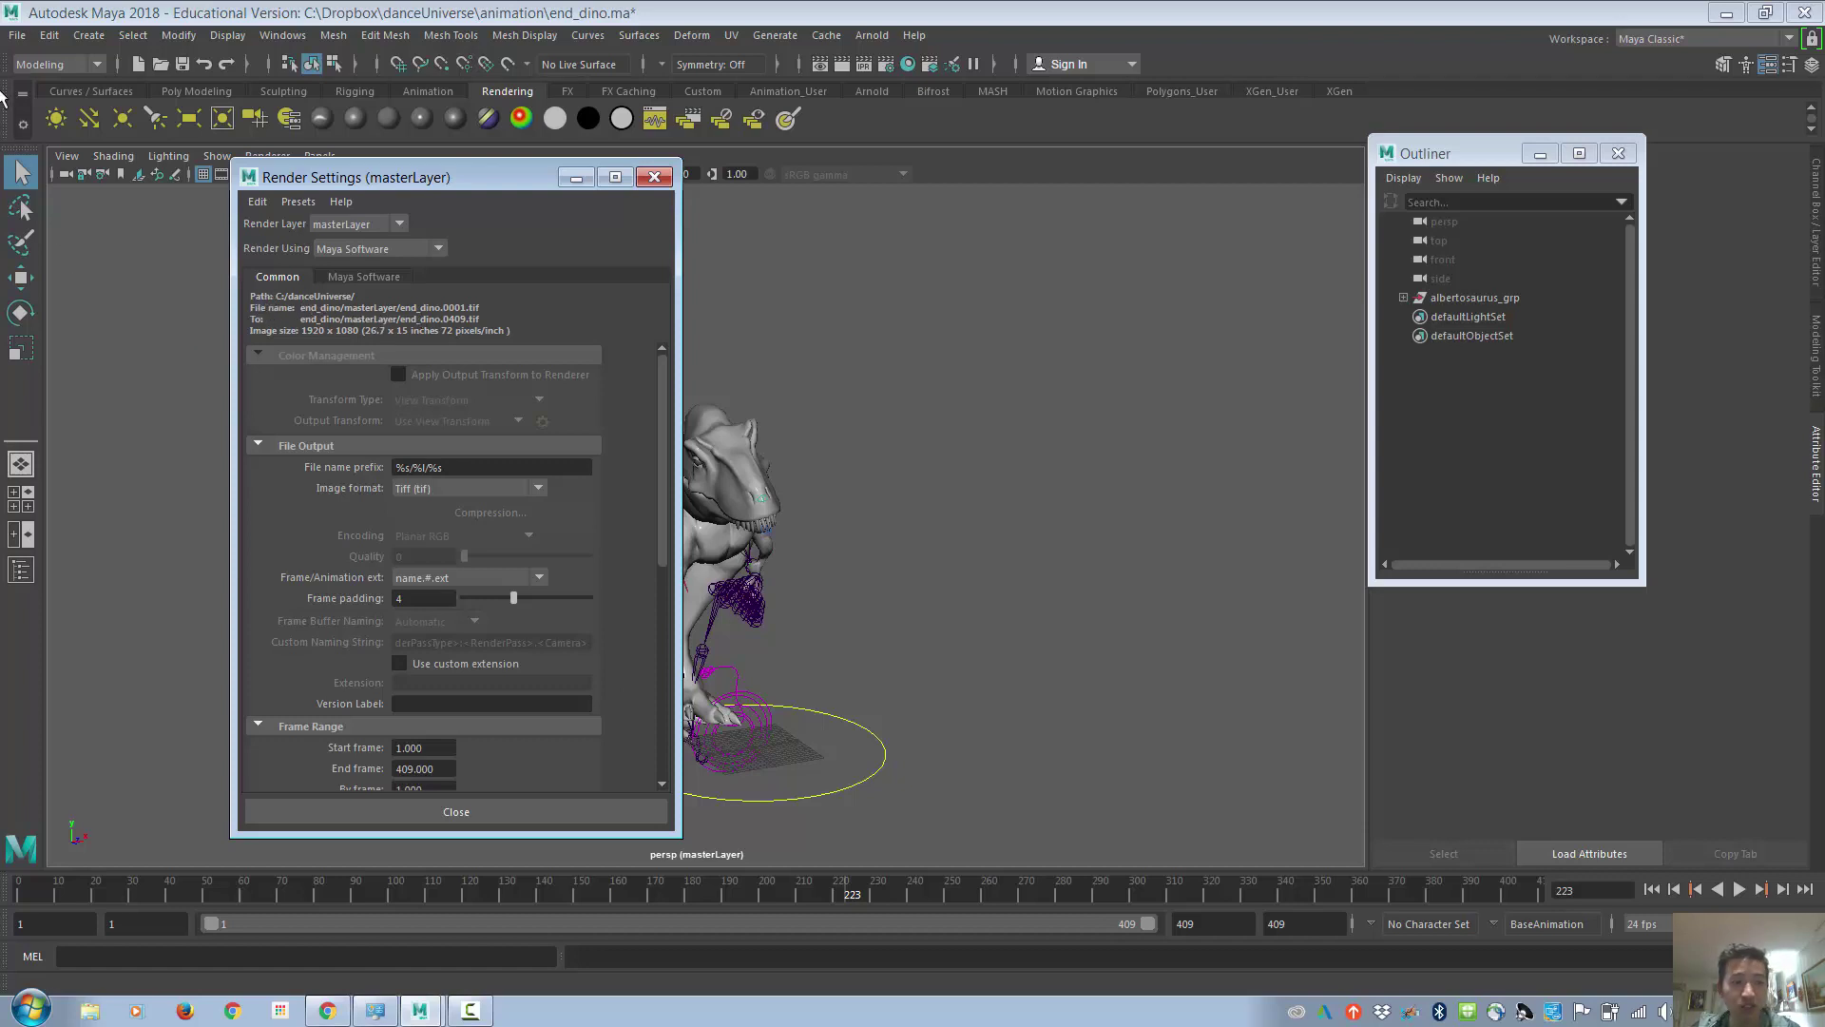
{"action": "left_click", "coordinate": [17, 35]}
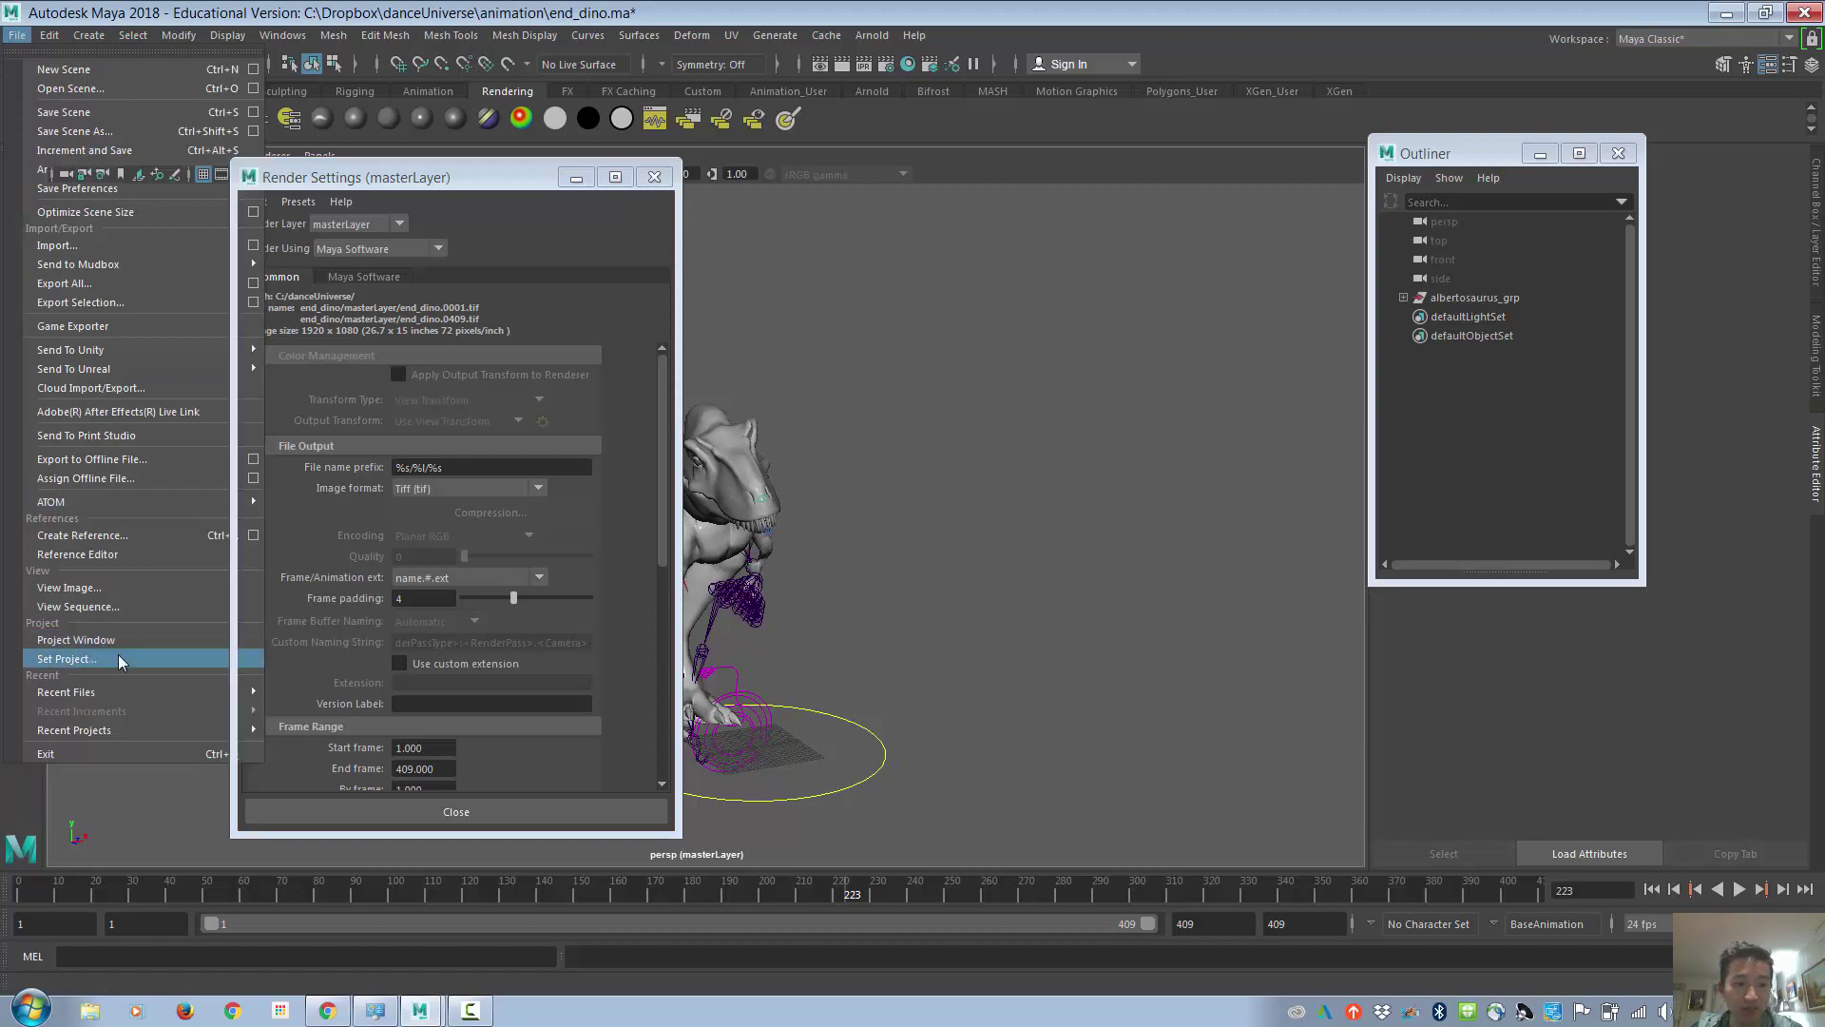
{"action": "left_click", "coordinate": [66, 659]}
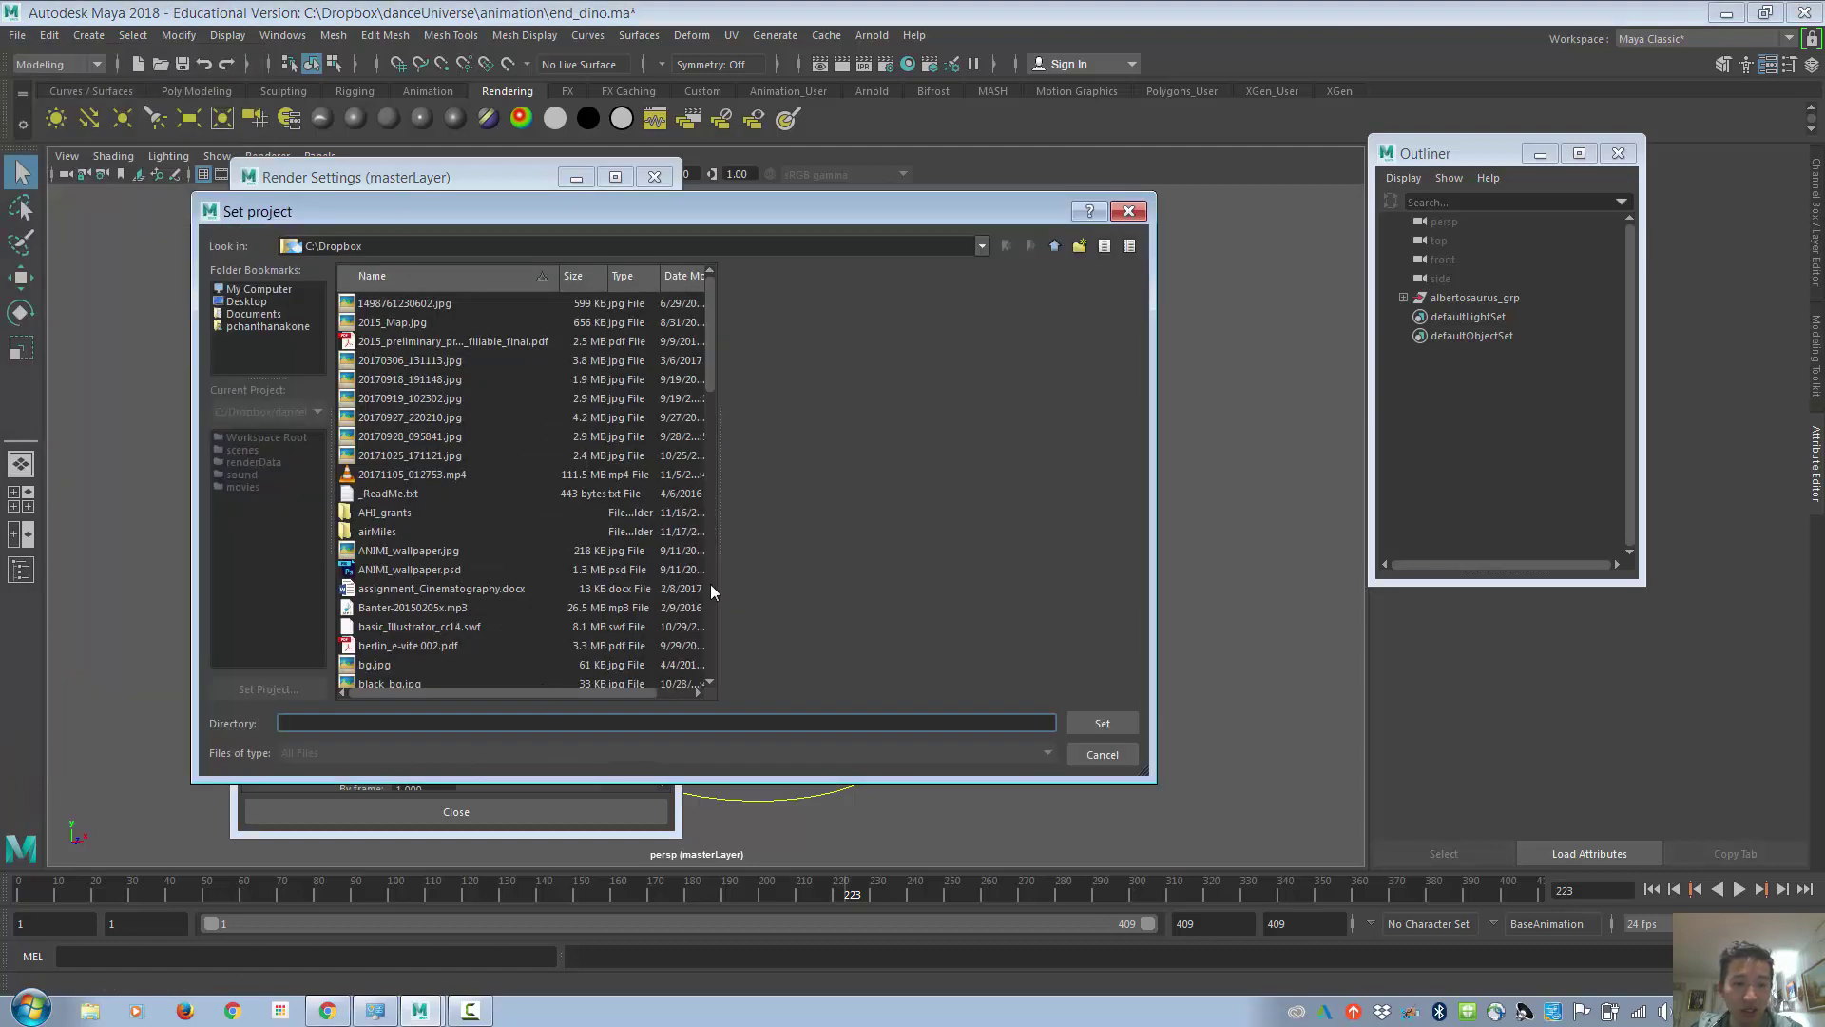
{"action": "left_click", "coordinate": [1102, 754]}
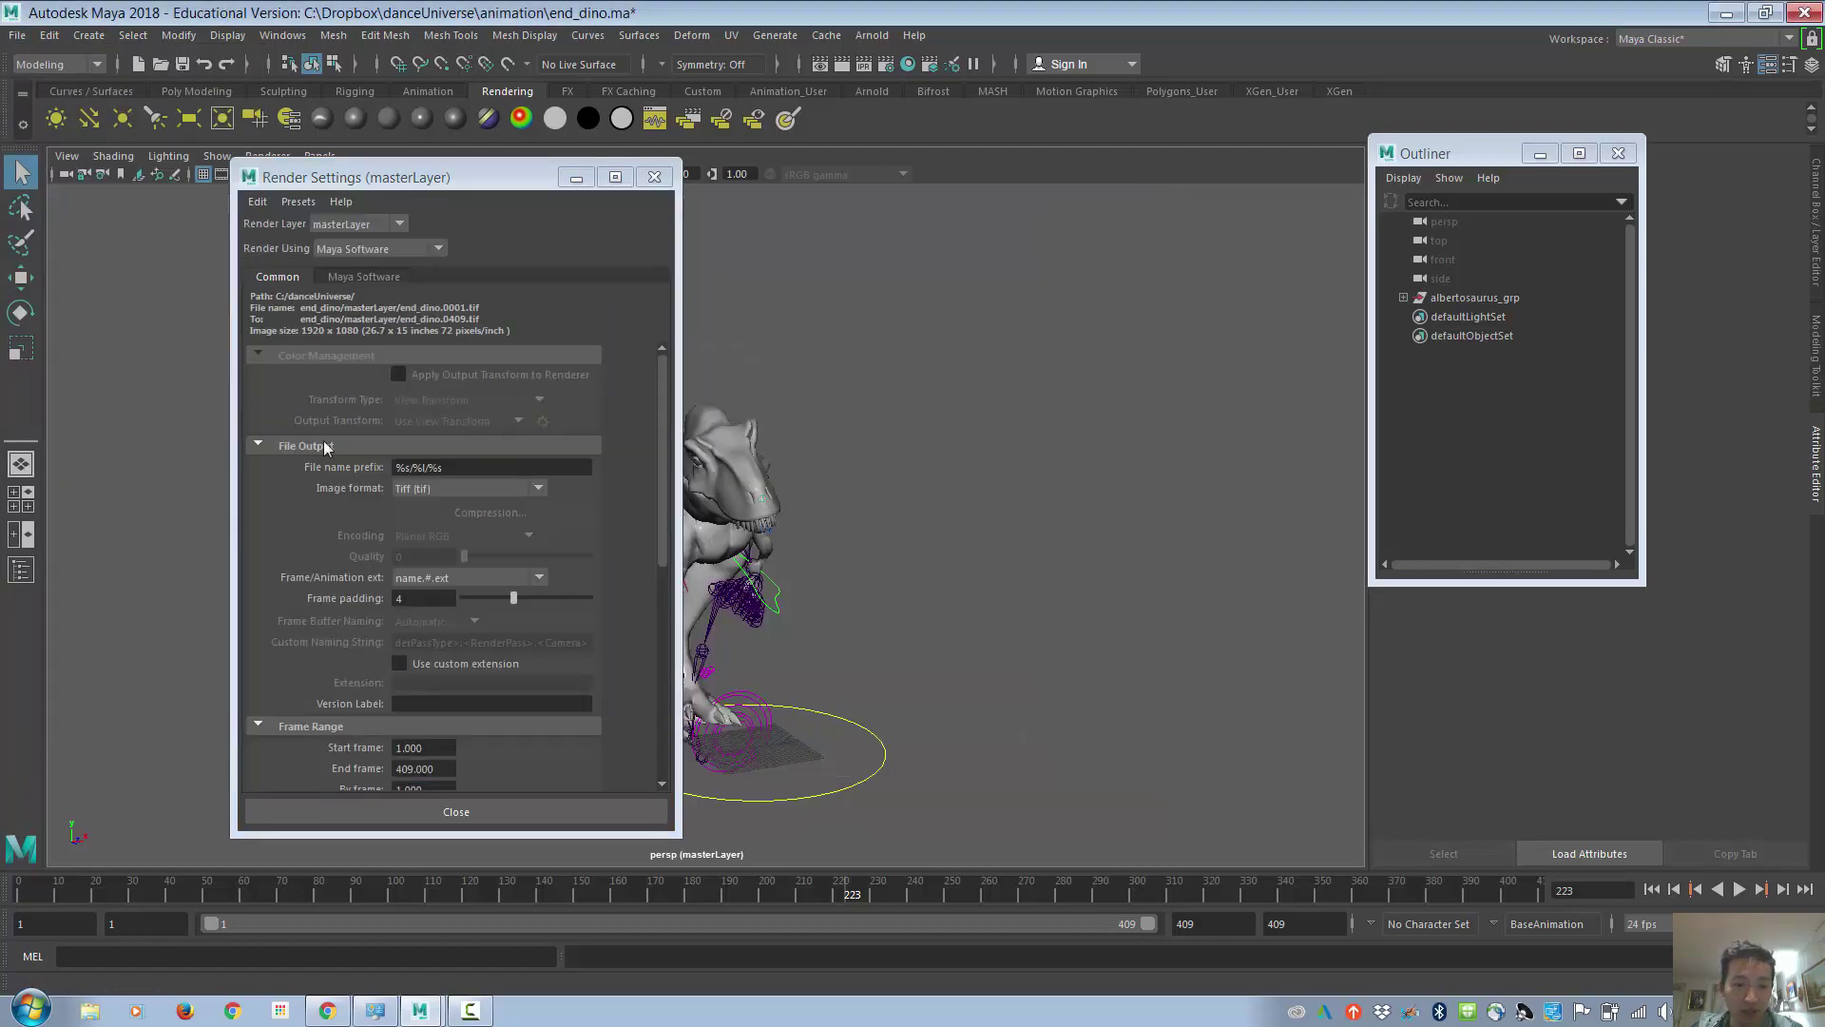
On the Maya Software tab, set Anti-aliasing Quality to the Production quality preset
{"action": "left_click", "coordinate": [384, 278]}
{"action": "left_click", "coordinate": [424, 322]}
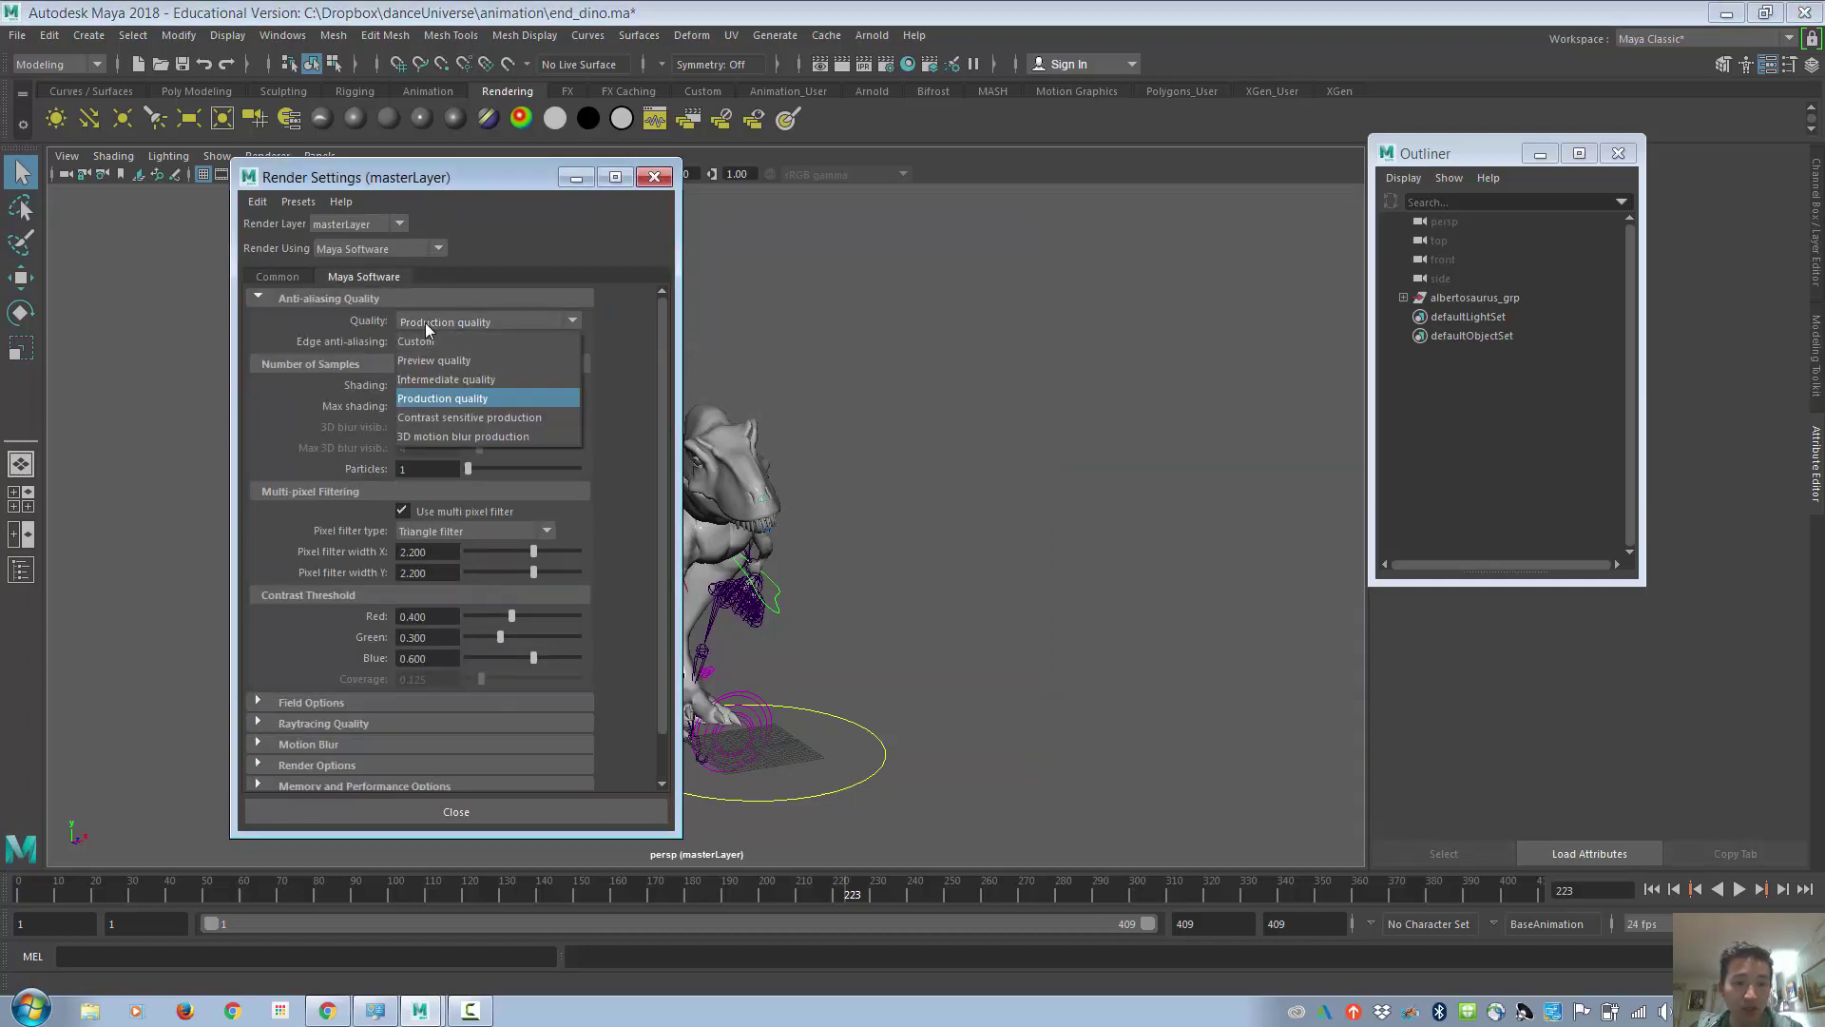
{"action": "left_click", "coordinate": [481, 362]}
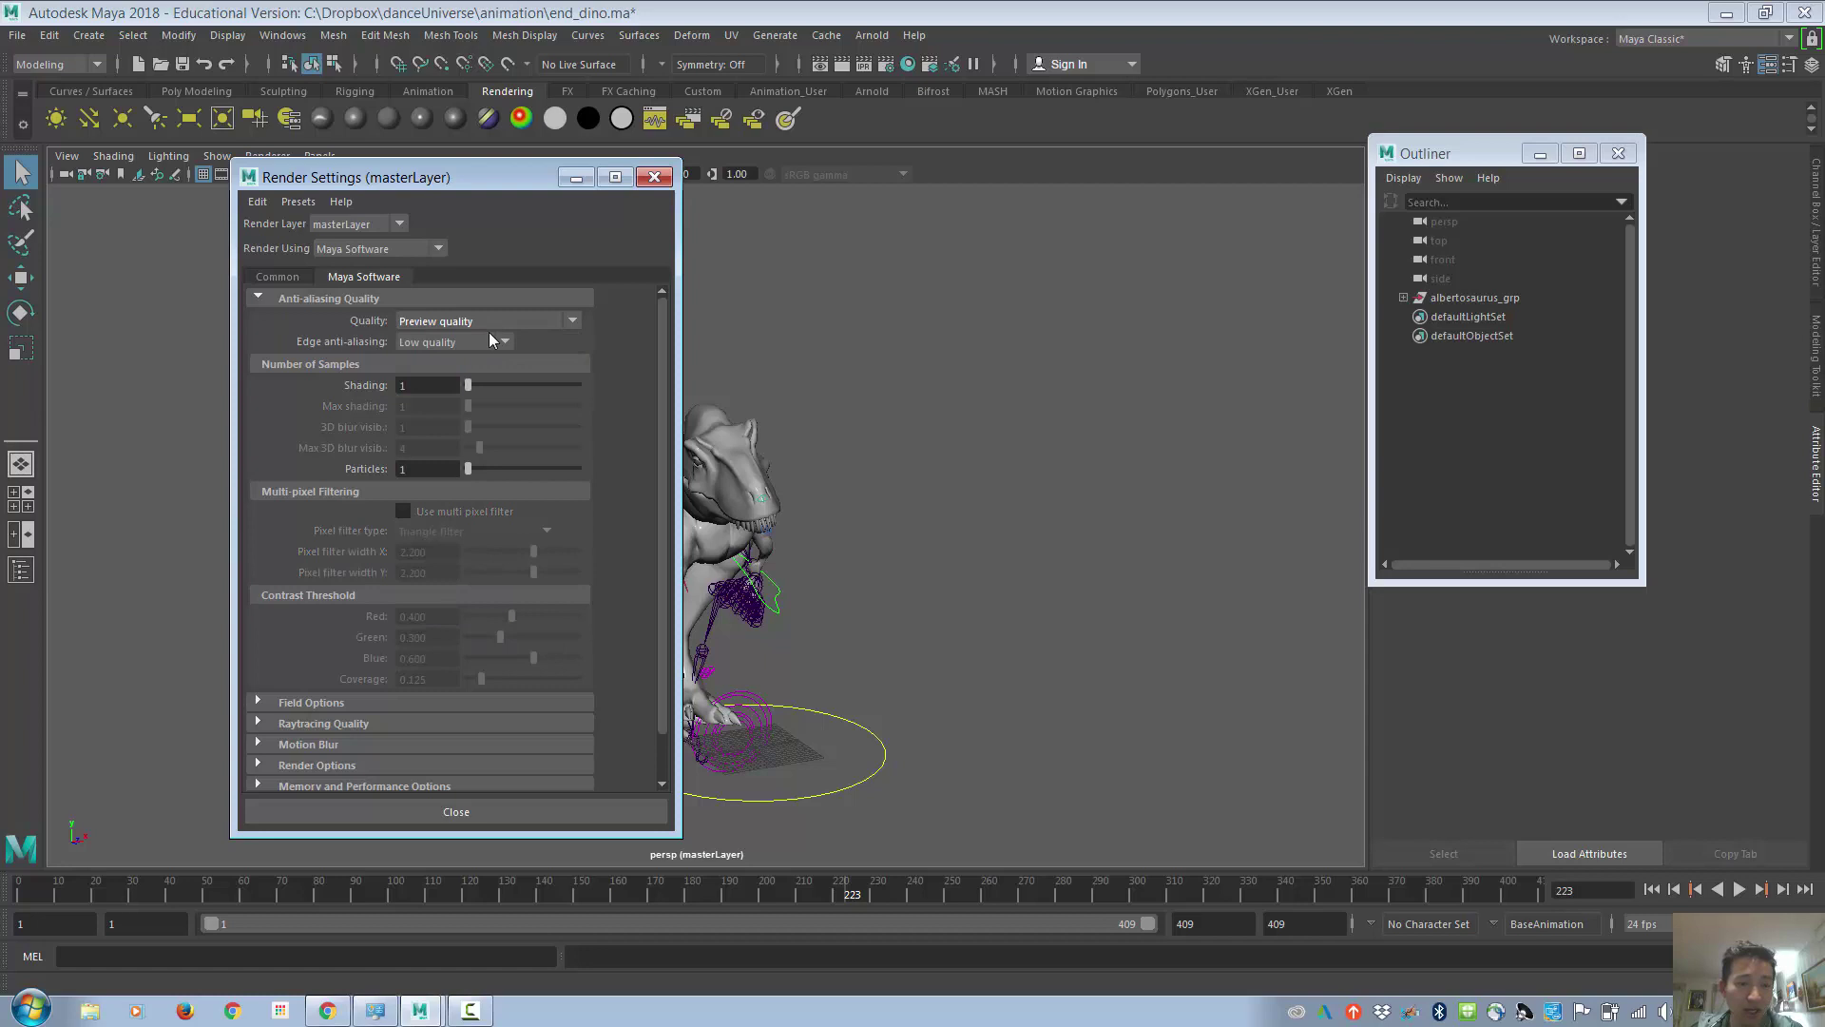
{"action": "left_click", "coordinate": [509, 323]}
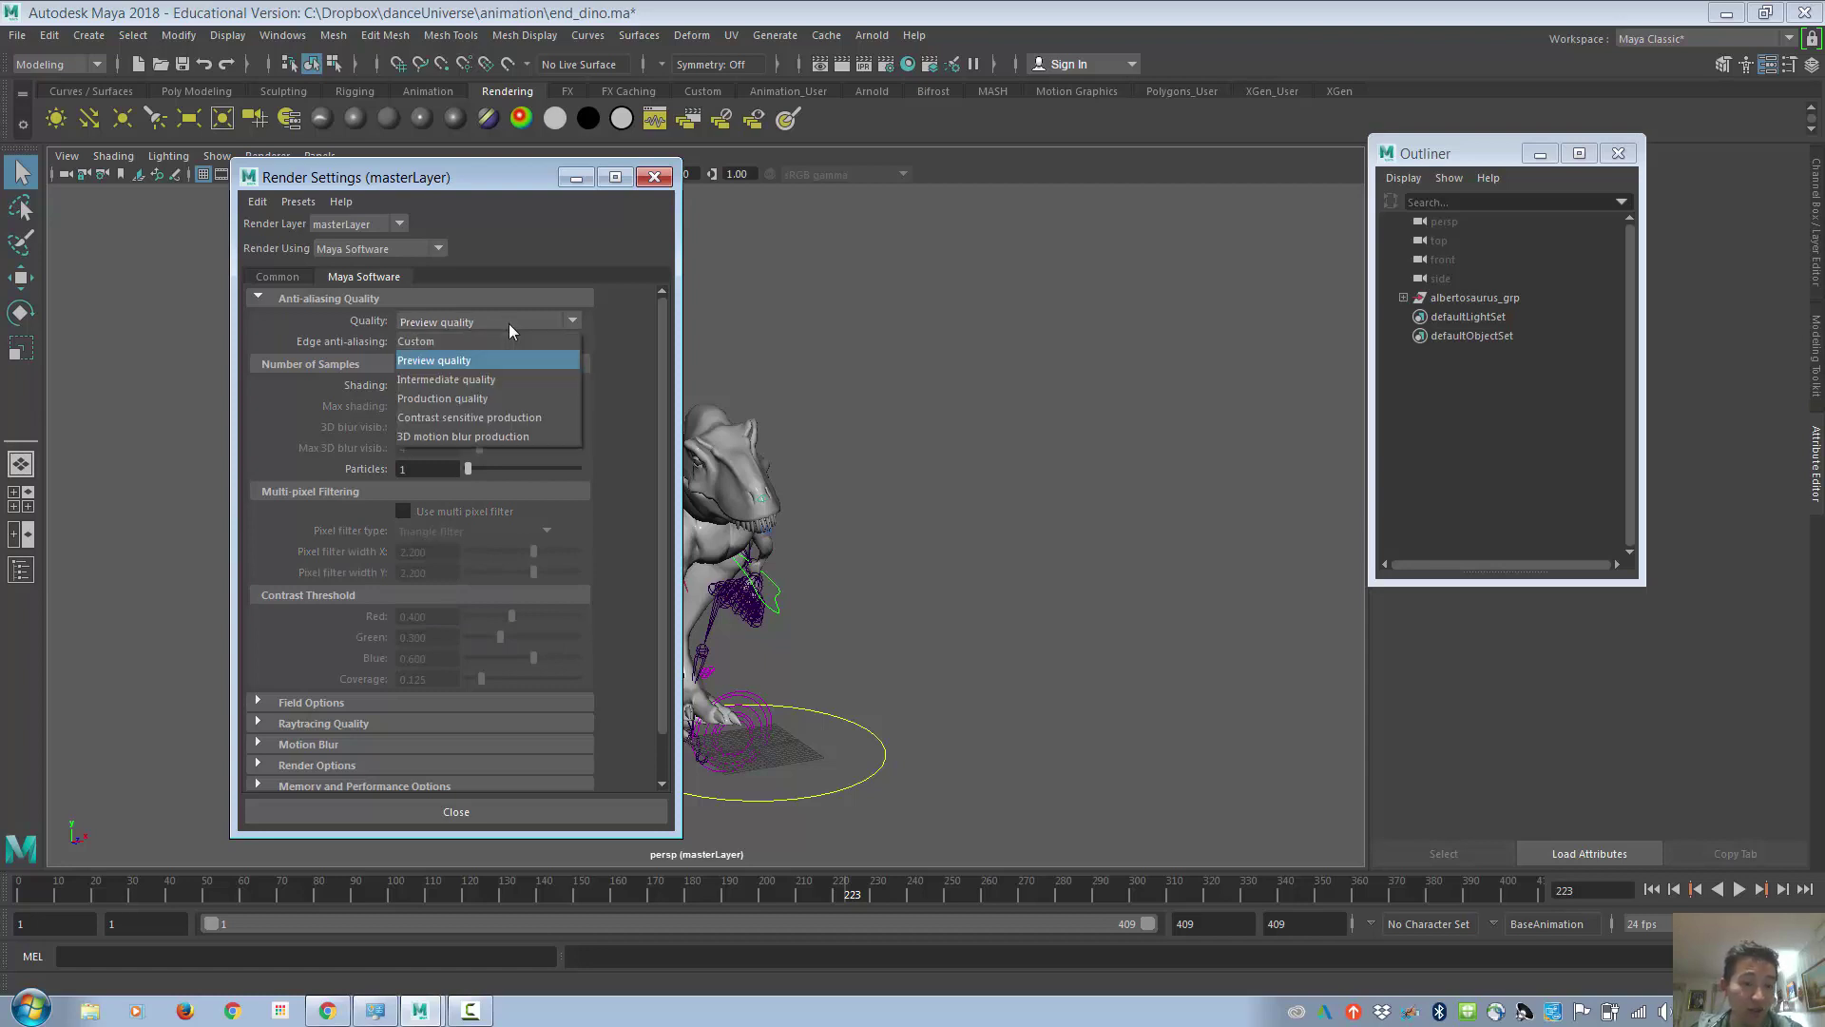
{"action": "left_click", "coordinate": [511, 404]}
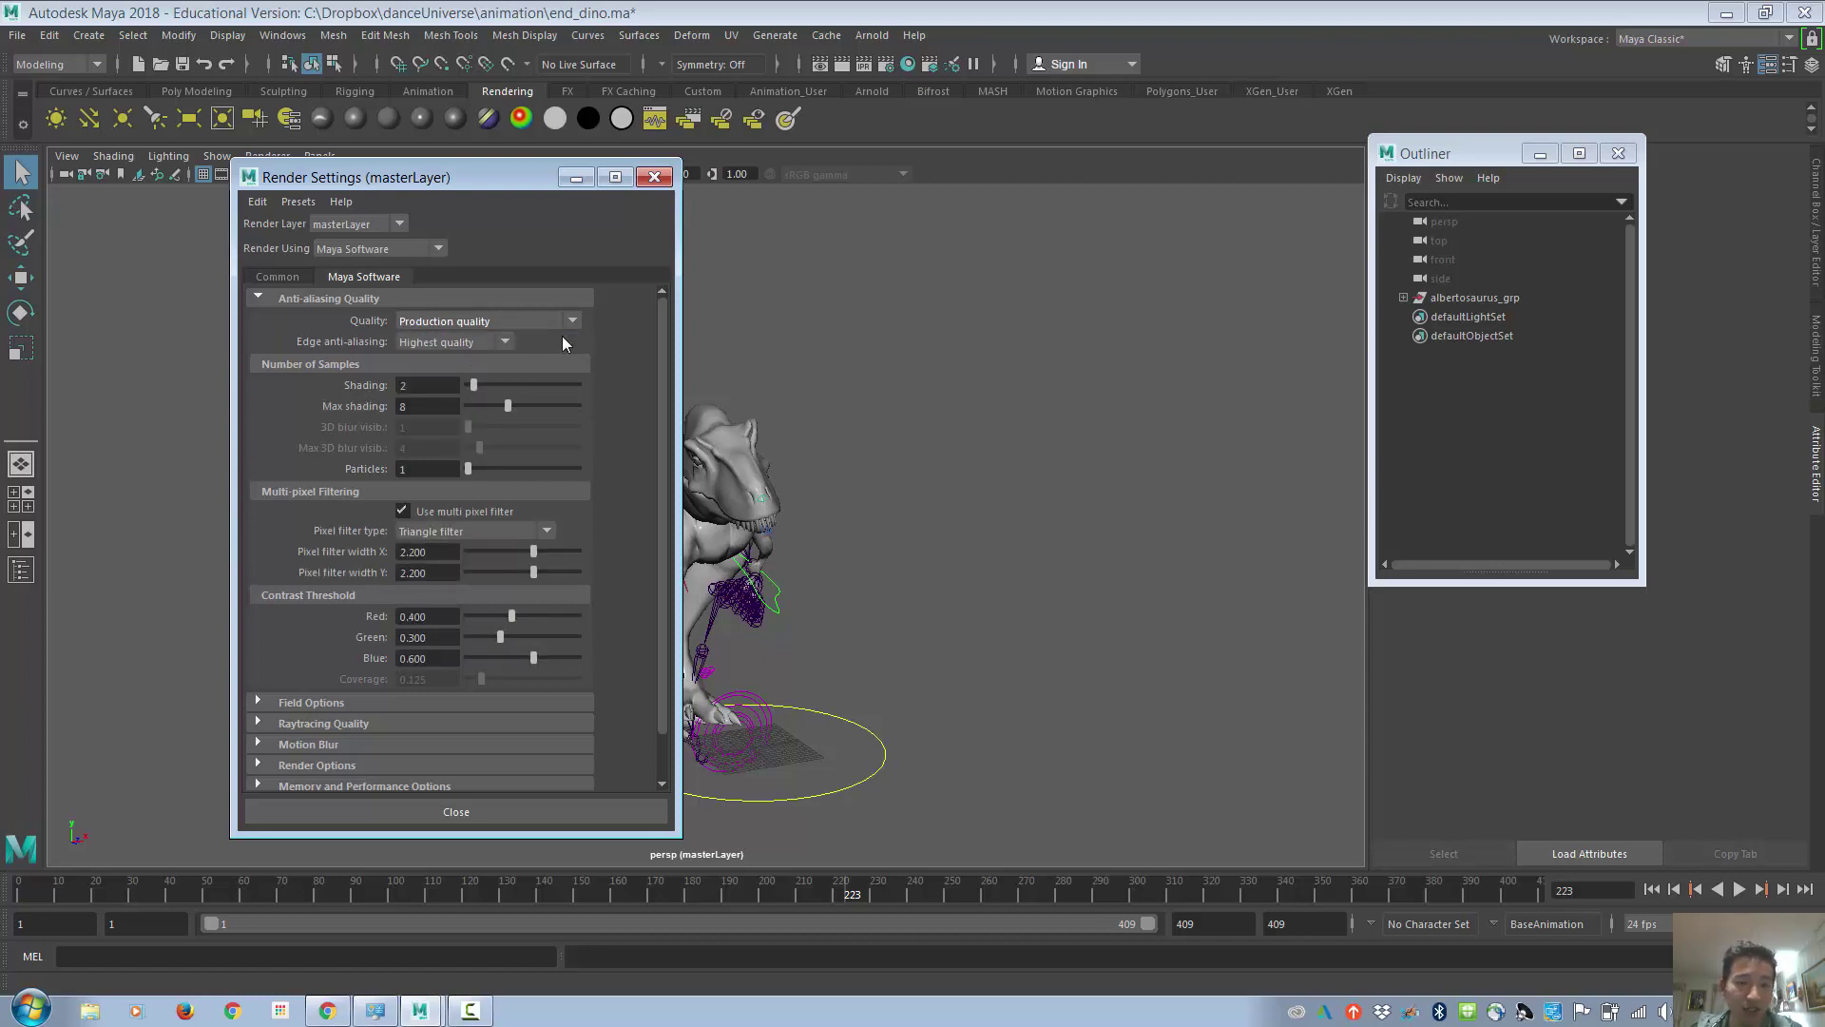
{"action": "left_click", "coordinate": [545, 317]}
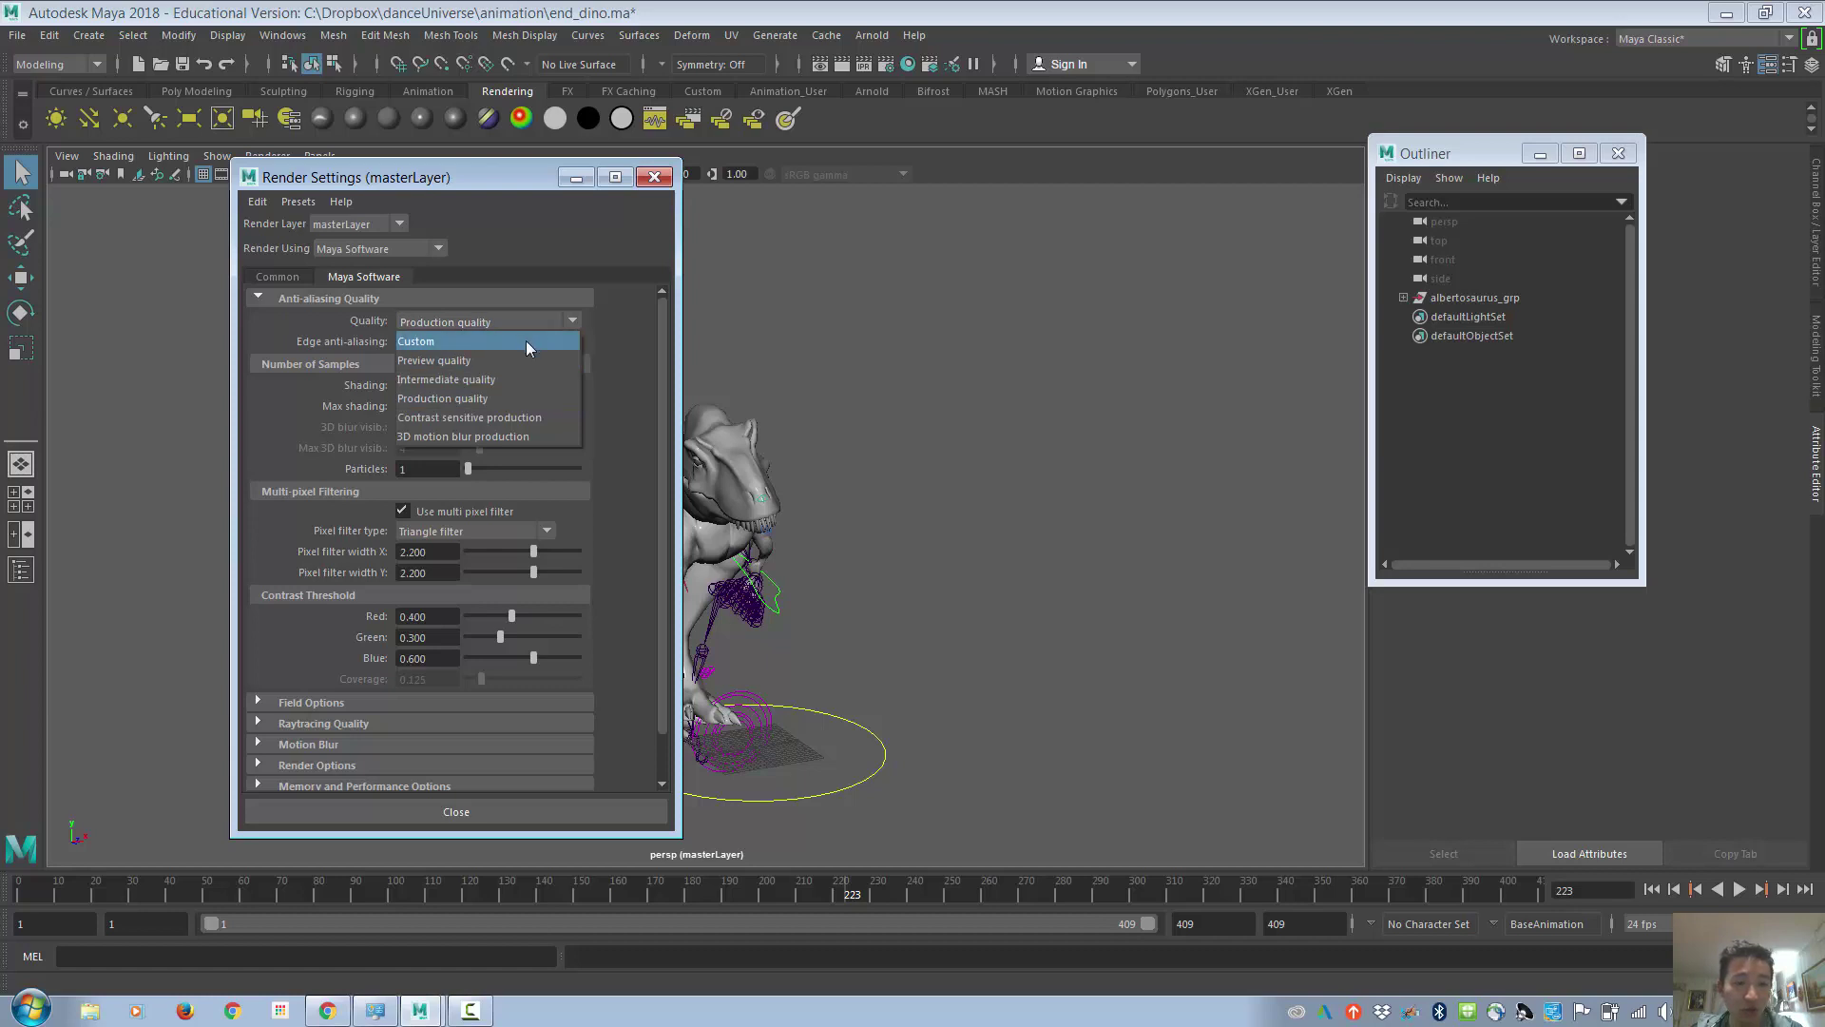
{"action": "left_click", "coordinate": [504, 392]}
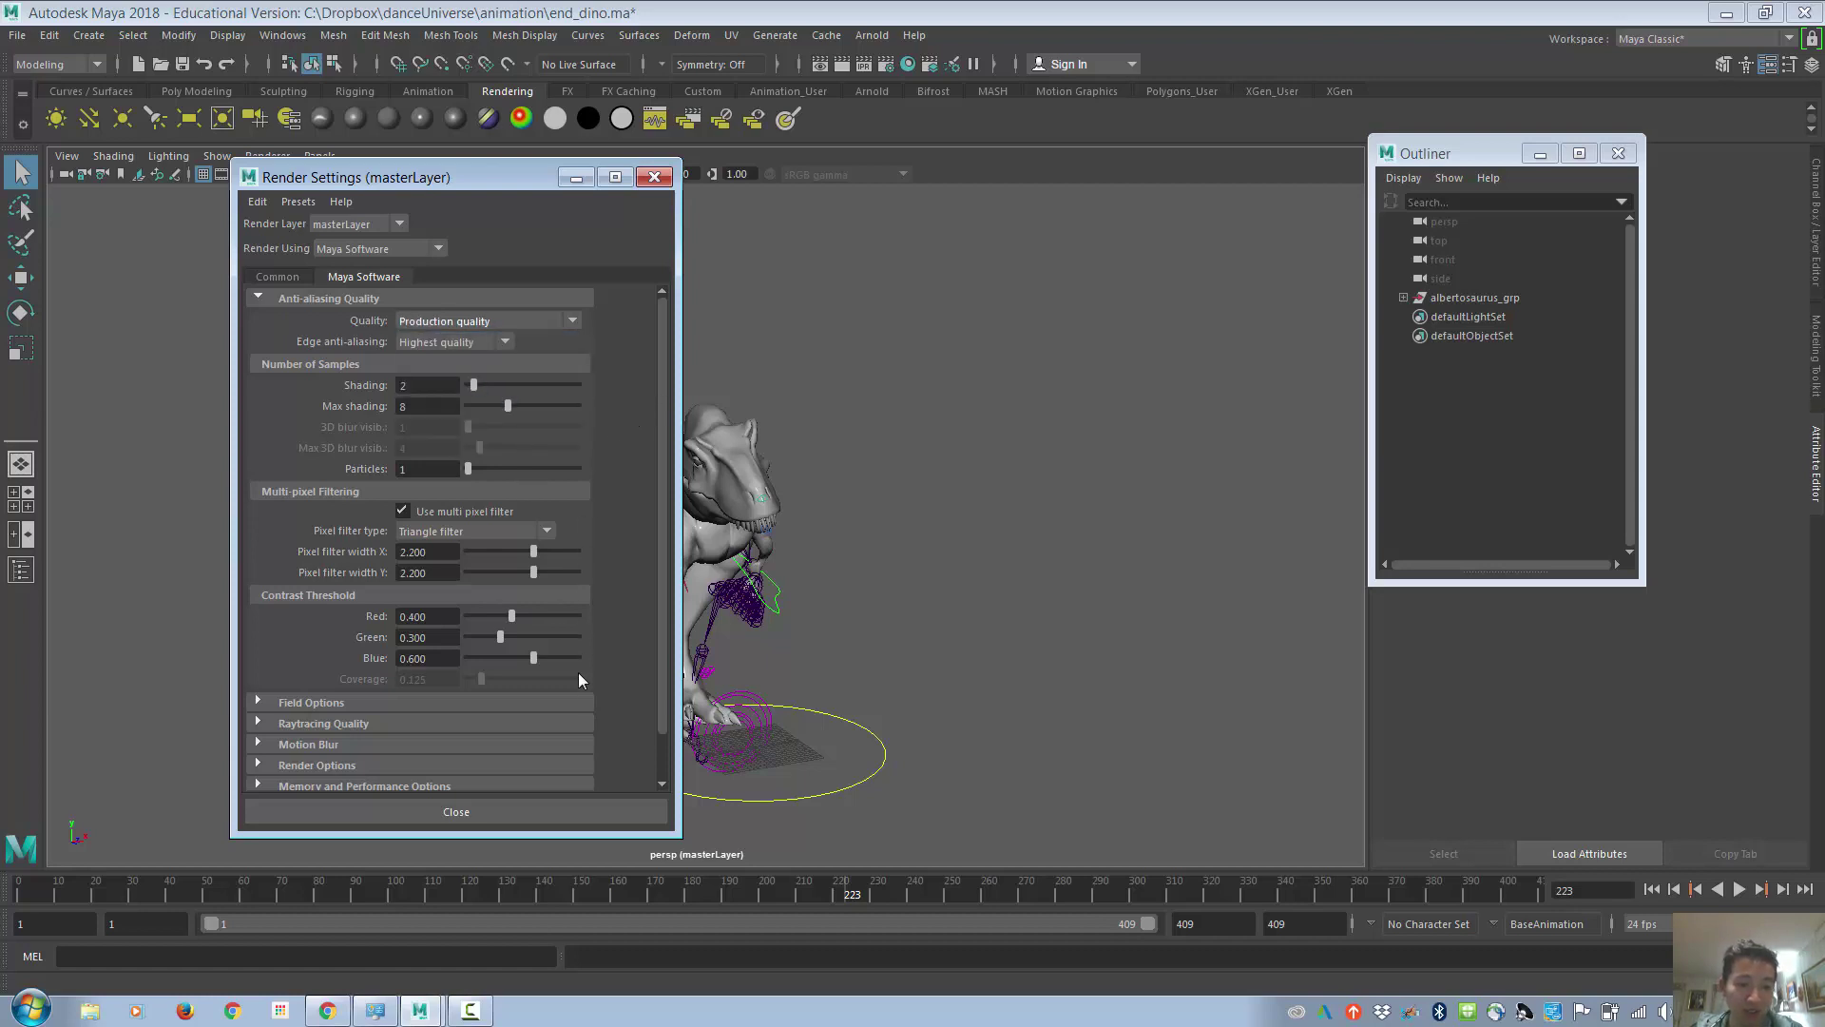
Expand Raytracing Quality and turn Raytracing off
{"action": "left_click", "coordinate": [510, 722]}
{"action": "scroll", "coordinate": [614, 654], "scroll_direction": "down", "scroll_amount": 3}
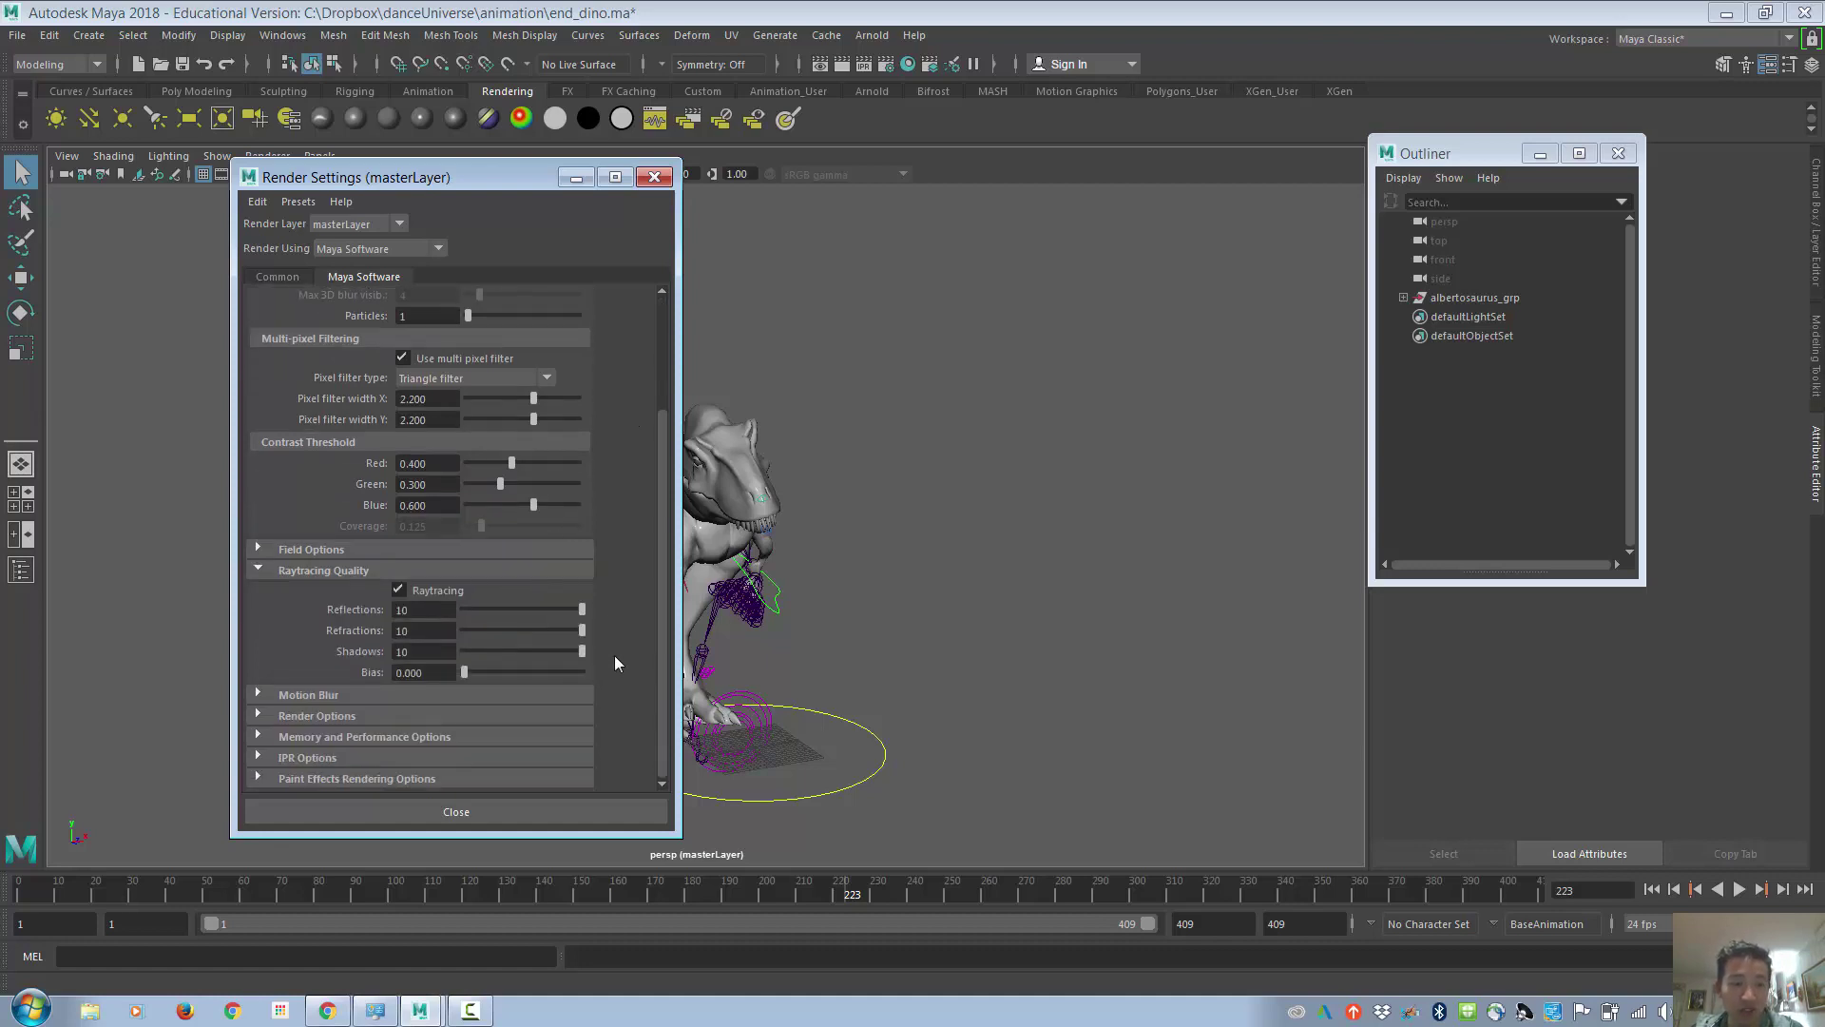
{"action": "left_click", "coordinate": [399, 589]}
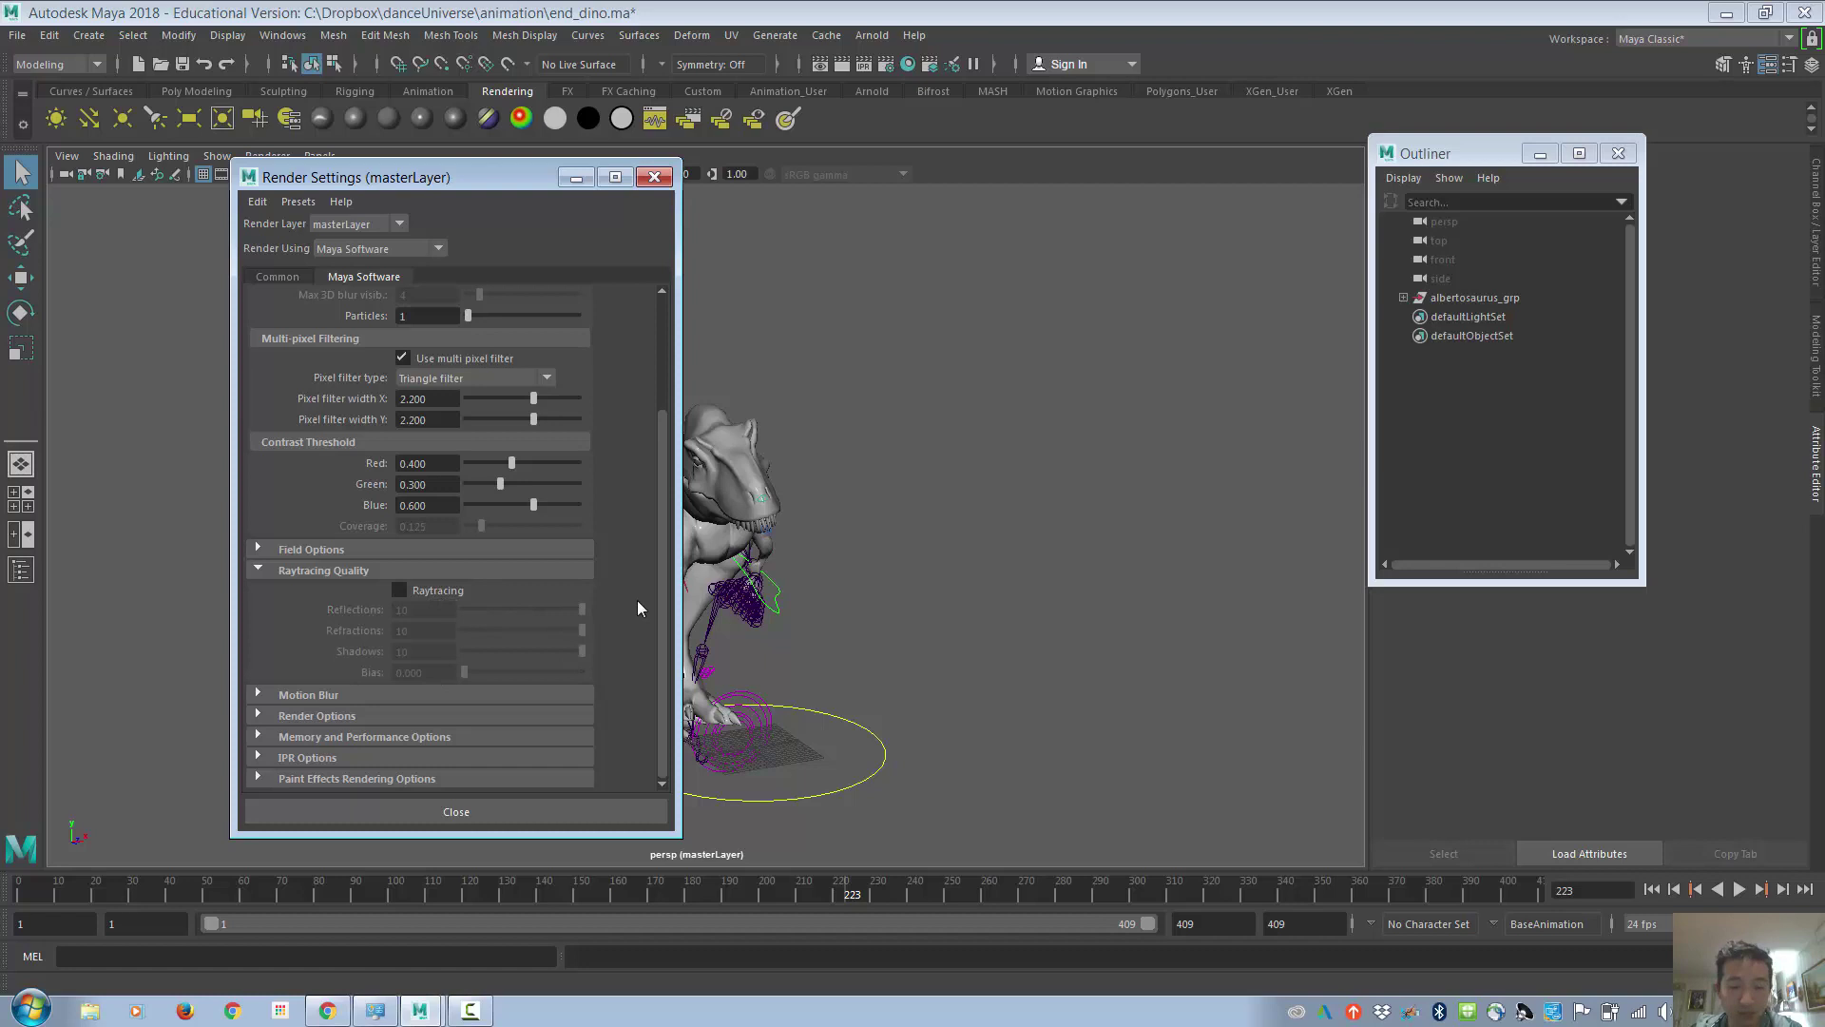
Expand Motion Blur and leave it disabled after toggling it on and off
{"action": "left_click", "coordinate": [526, 692]}
{"action": "scroll", "coordinate": [612, 638], "scroll_direction": "down", "scroll_amount": 3}
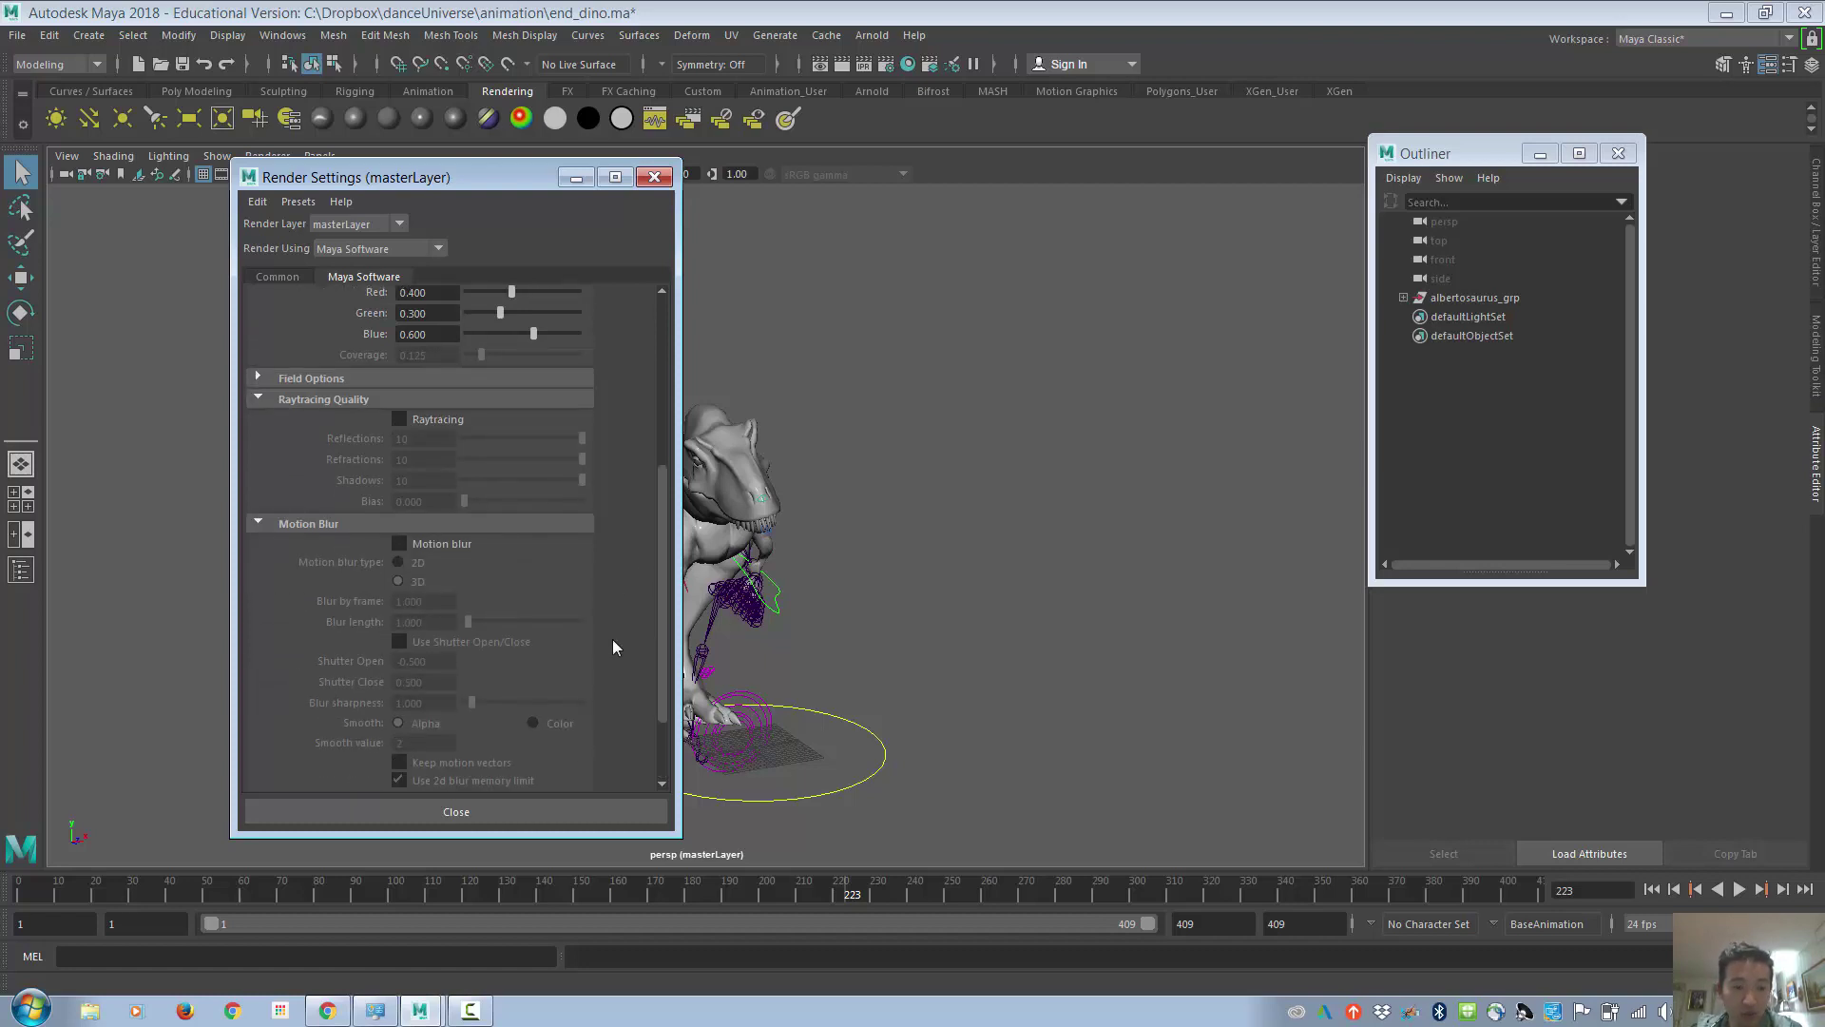
{"action": "left_click", "coordinate": [399, 544]}
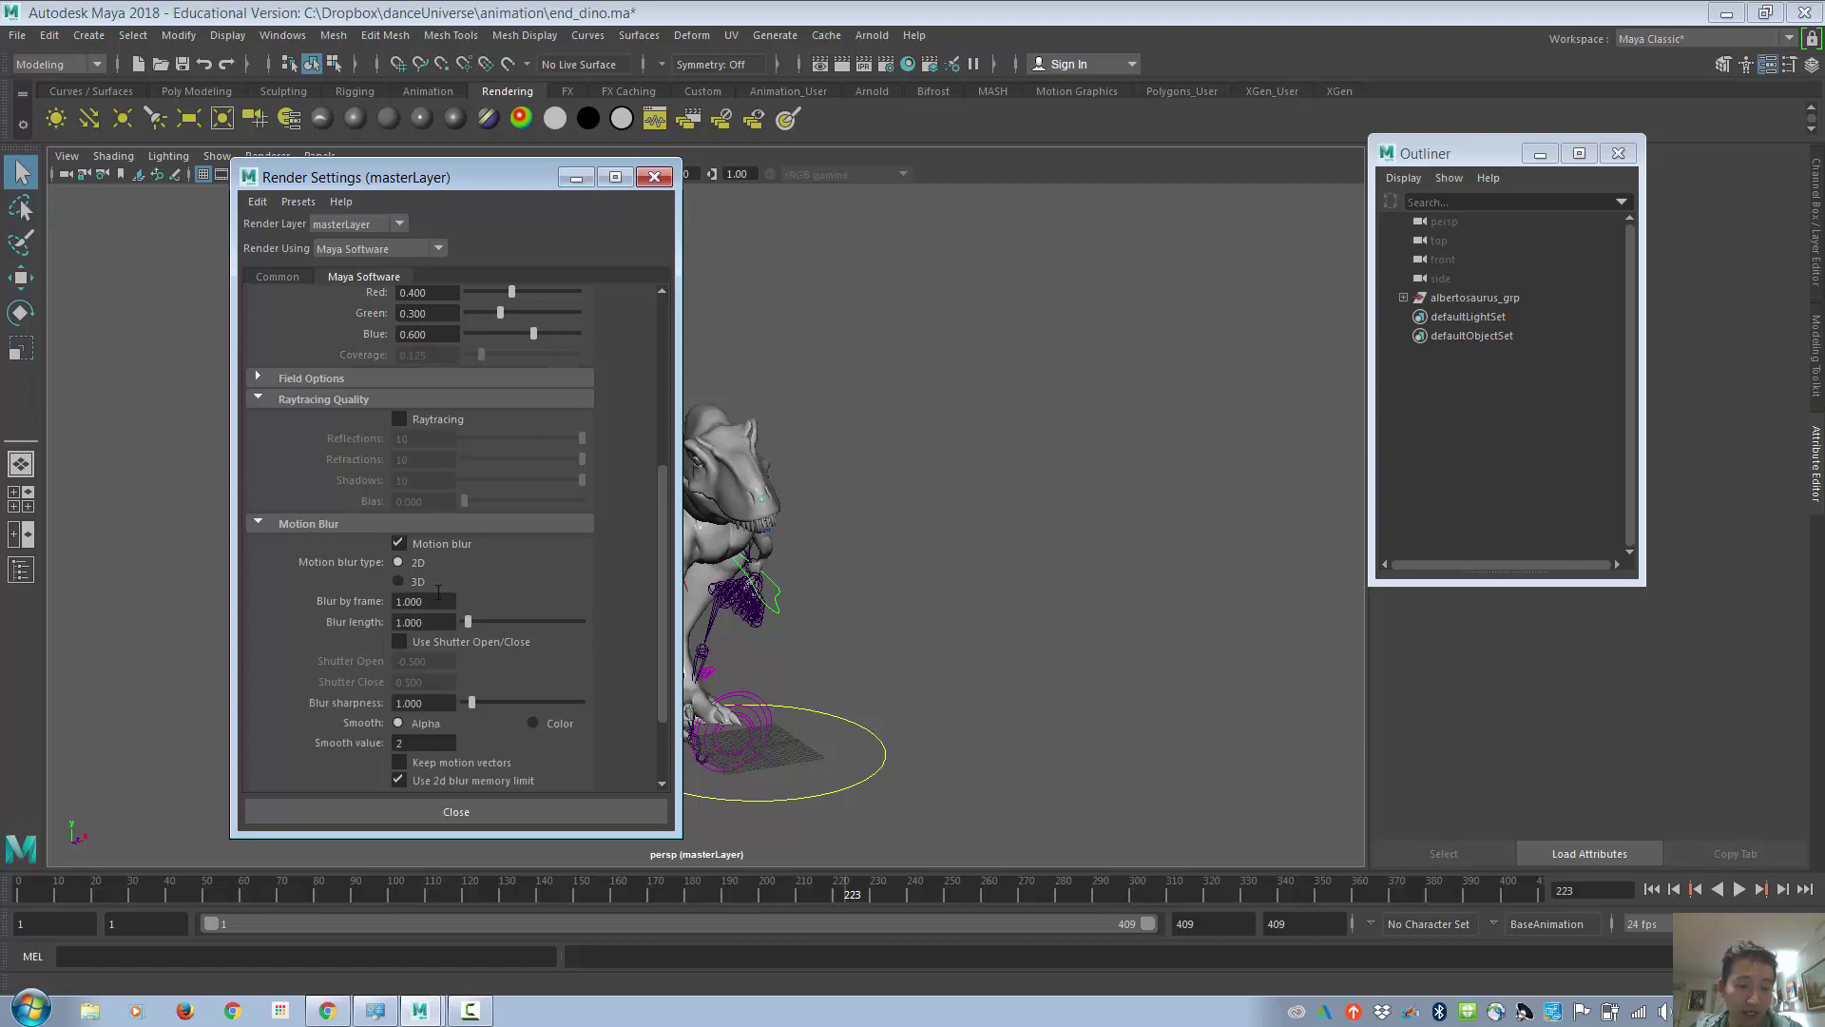
{"action": "left_click", "coordinate": [399, 544]}
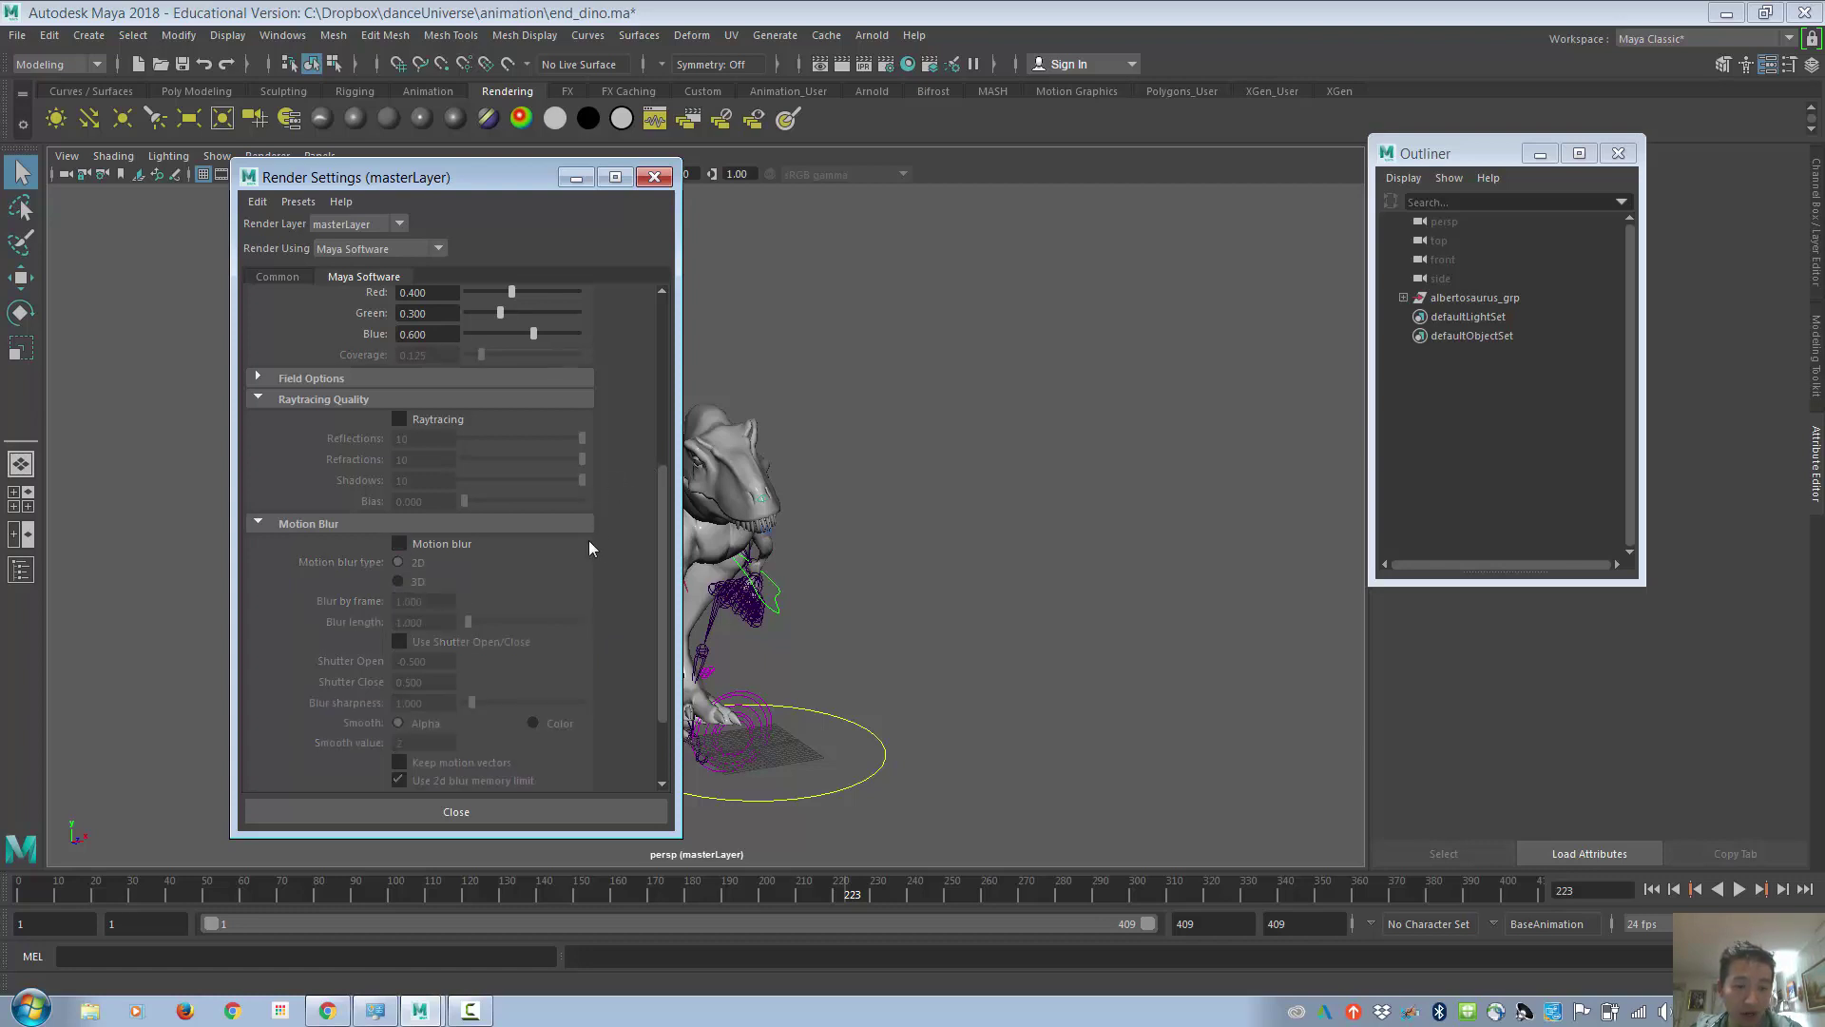
{"action": "scroll", "coordinate": [589, 540], "scroll_direction": "down", "scroll_amount": 3}
{"action": "scroll", "coordinate": [597, 550], "scroll_direction": "up", "scroll_amount": 12}
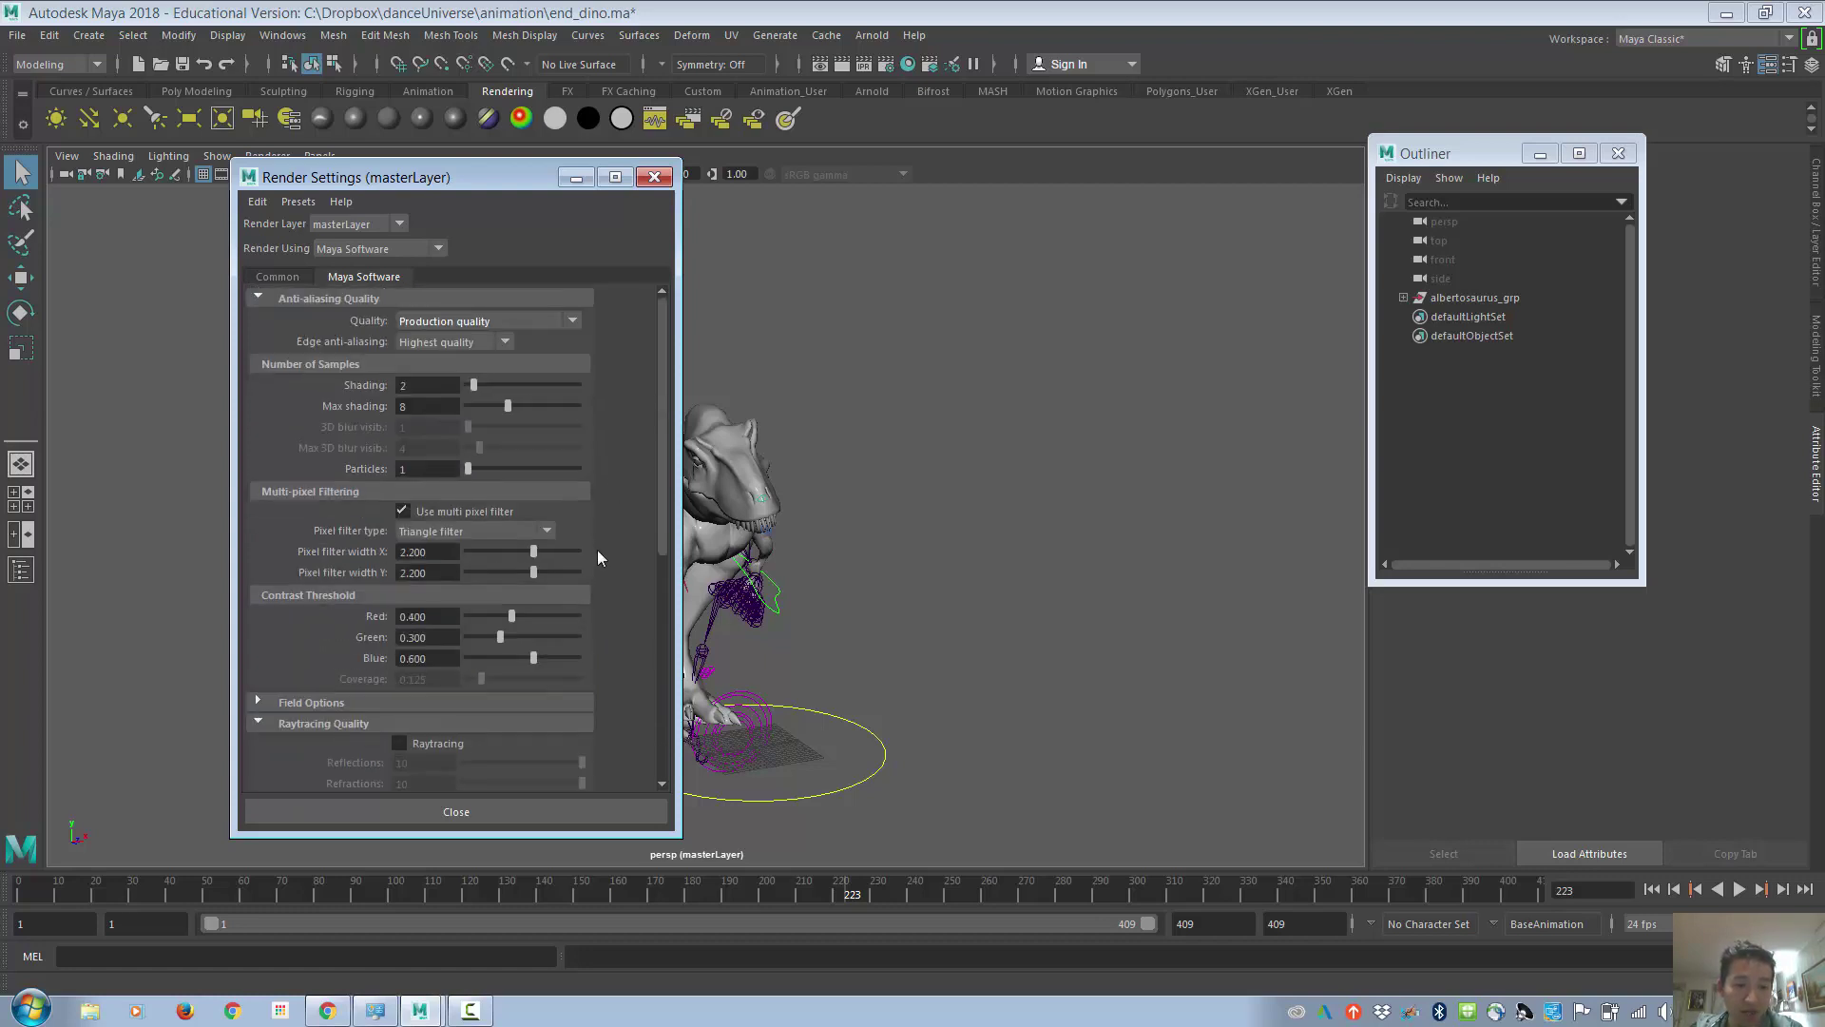
Close Render Settings and switch the menu set to Rendering
{"action": "left_click", "coordinate": [523, 813]}
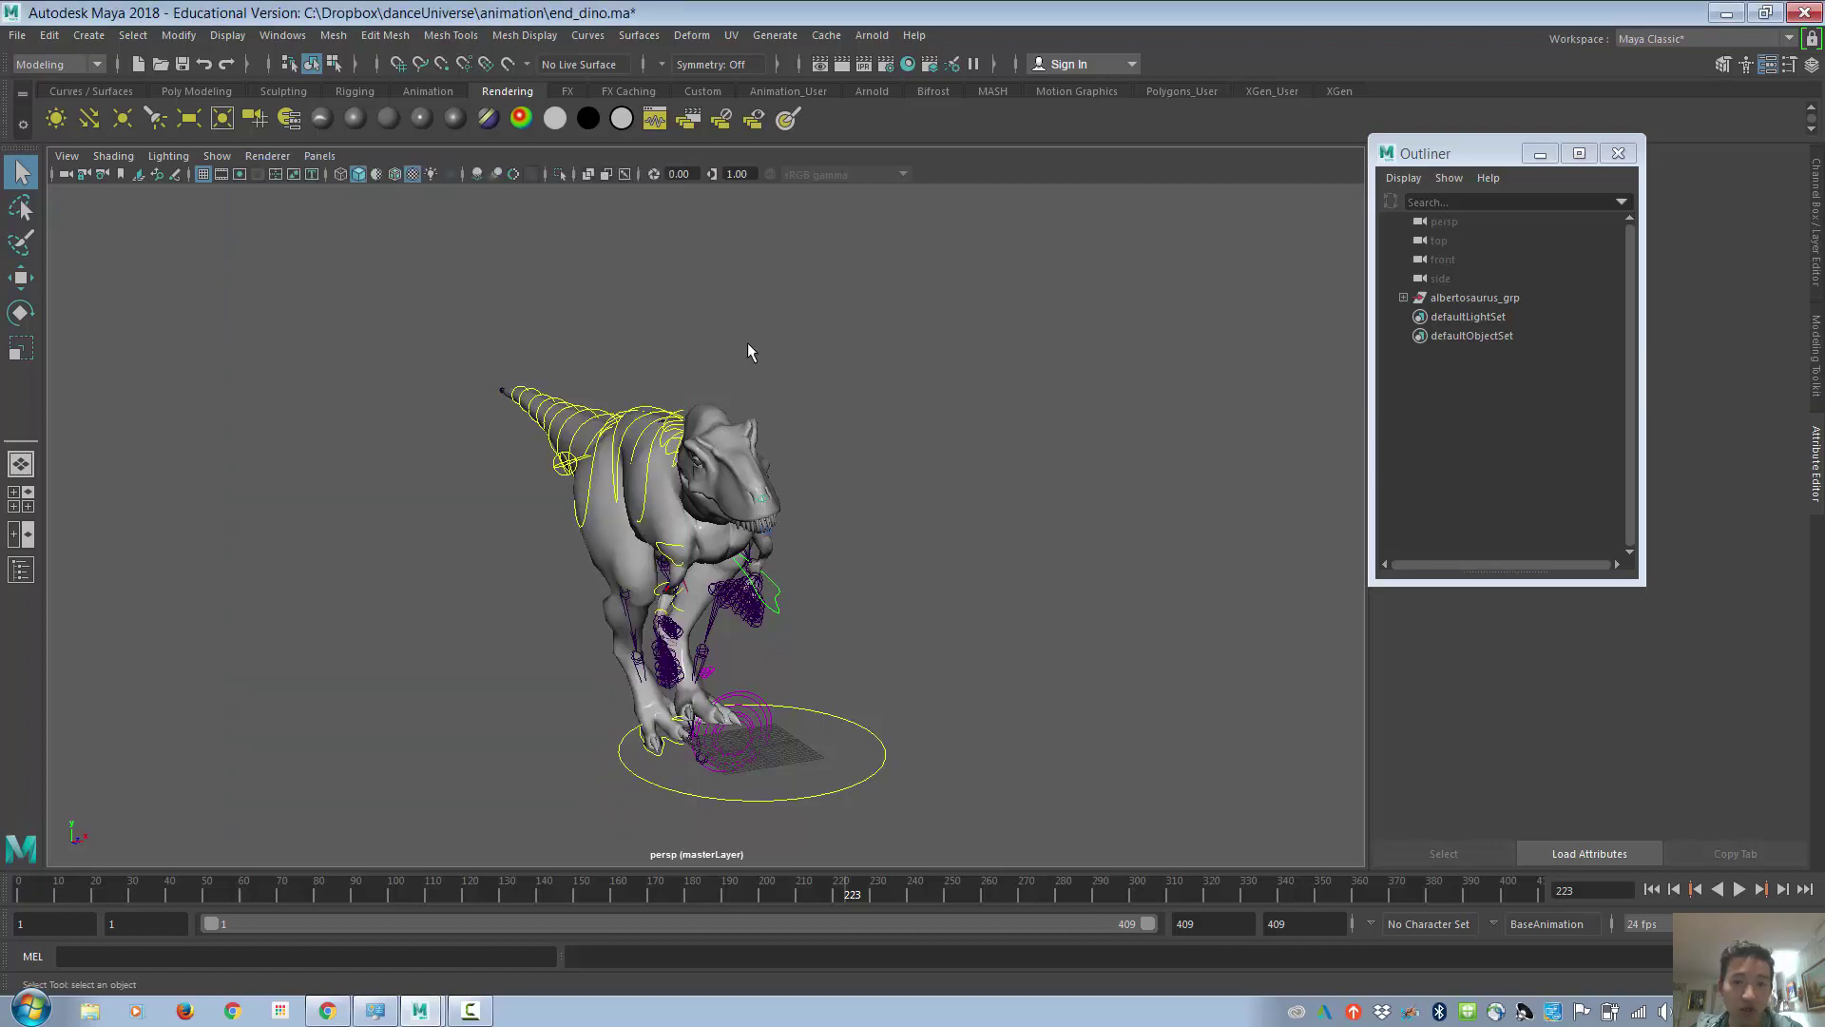
{"action": "left_click", "coordinate": [38, 64]}
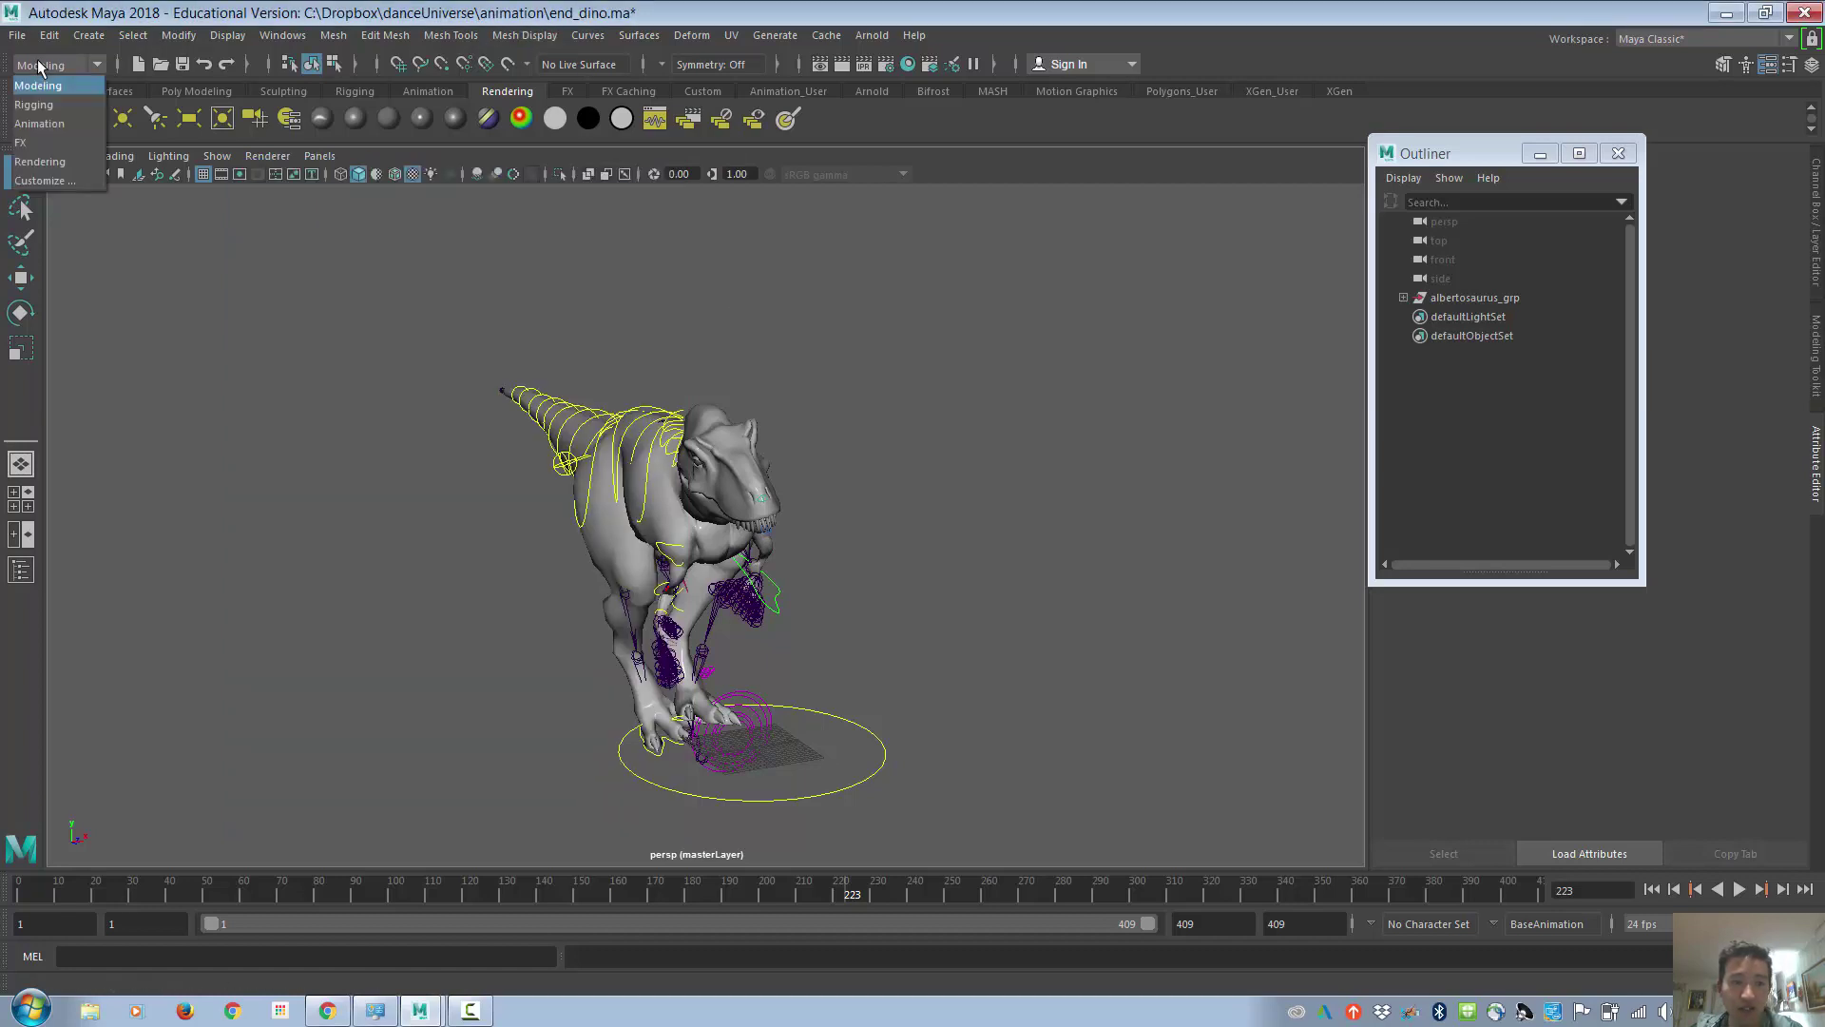
{"action": "left_click", "coordinate": [52, 160]}
Check the Render menu, maximize the Maya window, then switch to the output window
{"action": "left_click", "coordinate": [496, 35]}
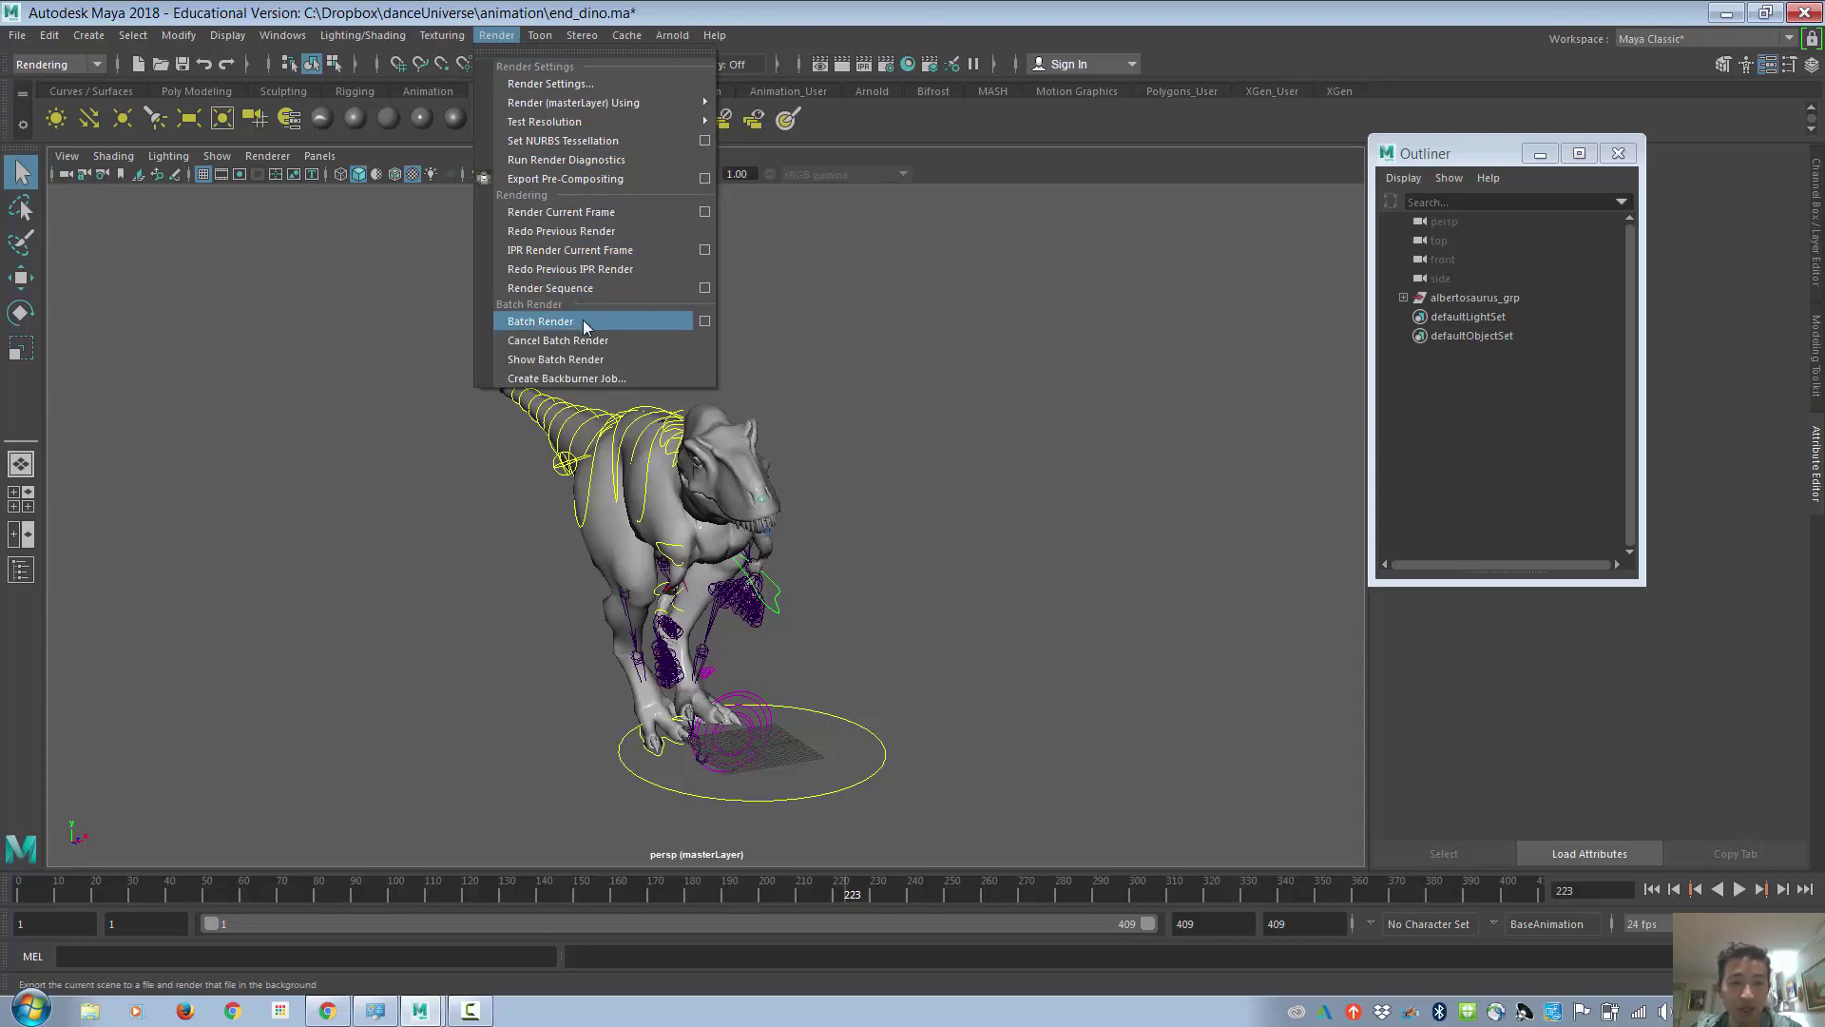
{"action": "left_click", "coordinate": [1606, 97]}
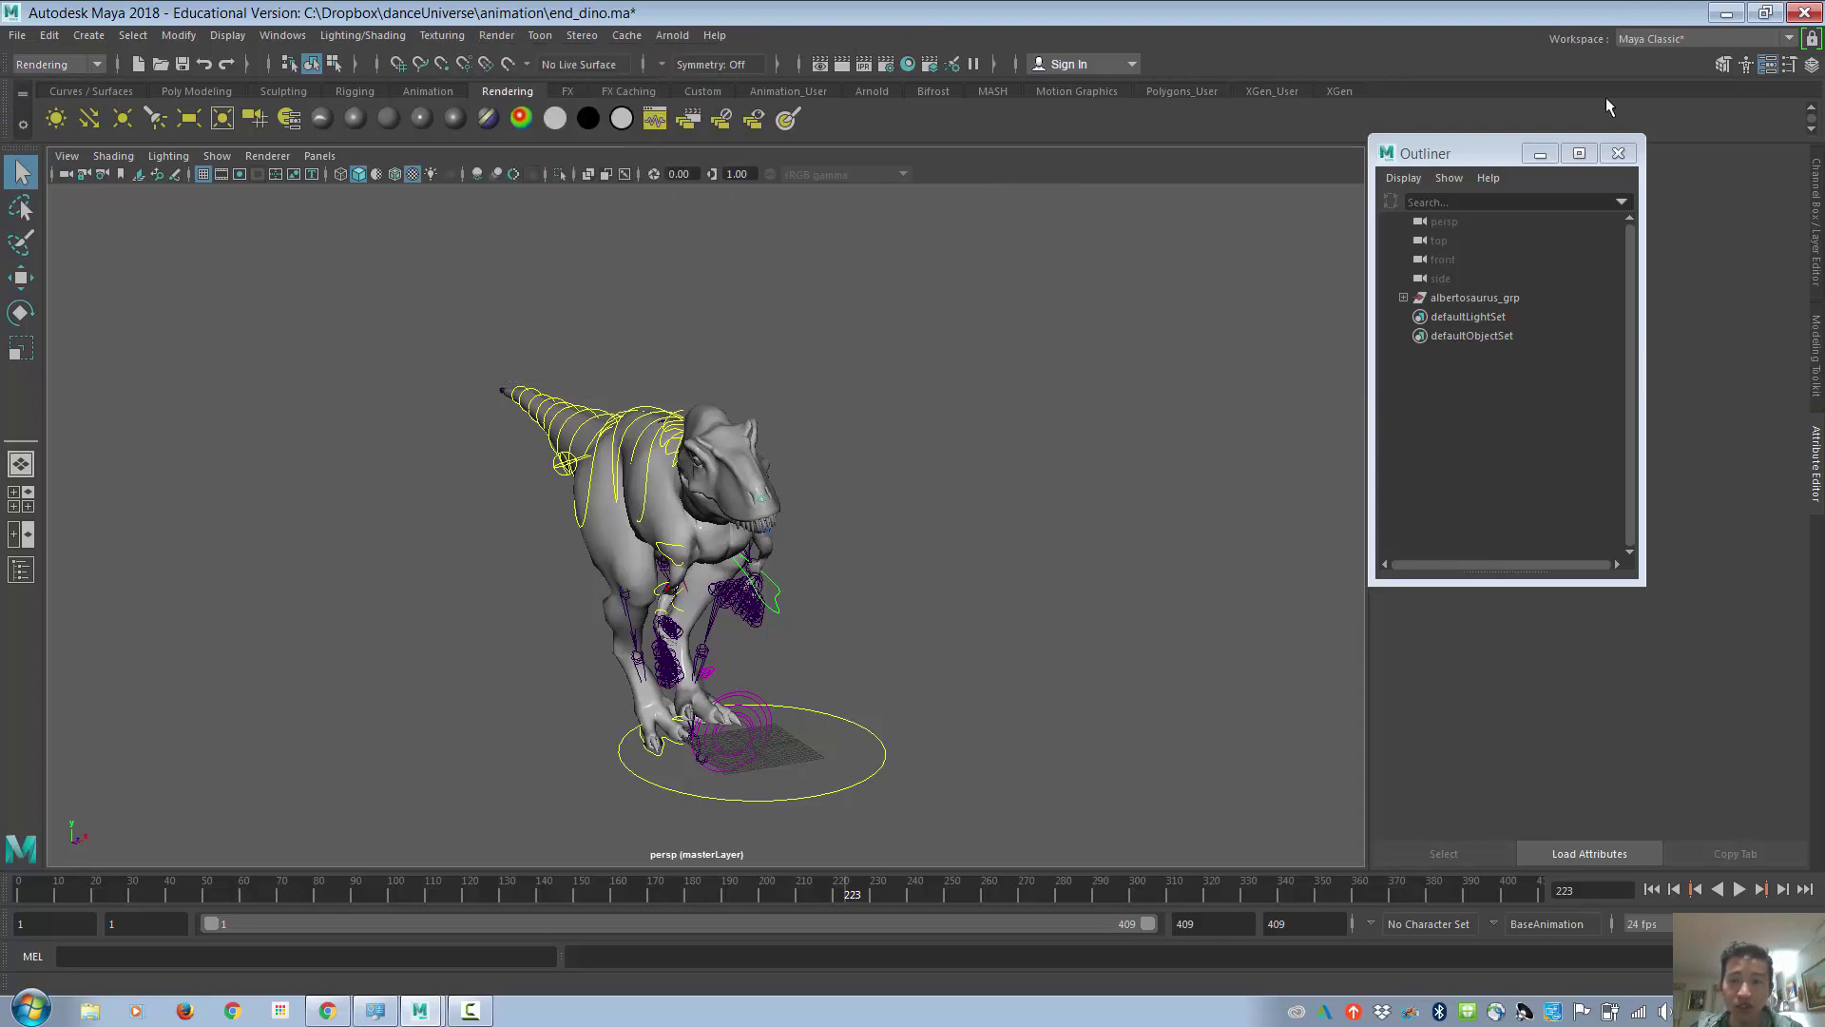
{"action": "left_click", "coordinate": [1764, 11]}
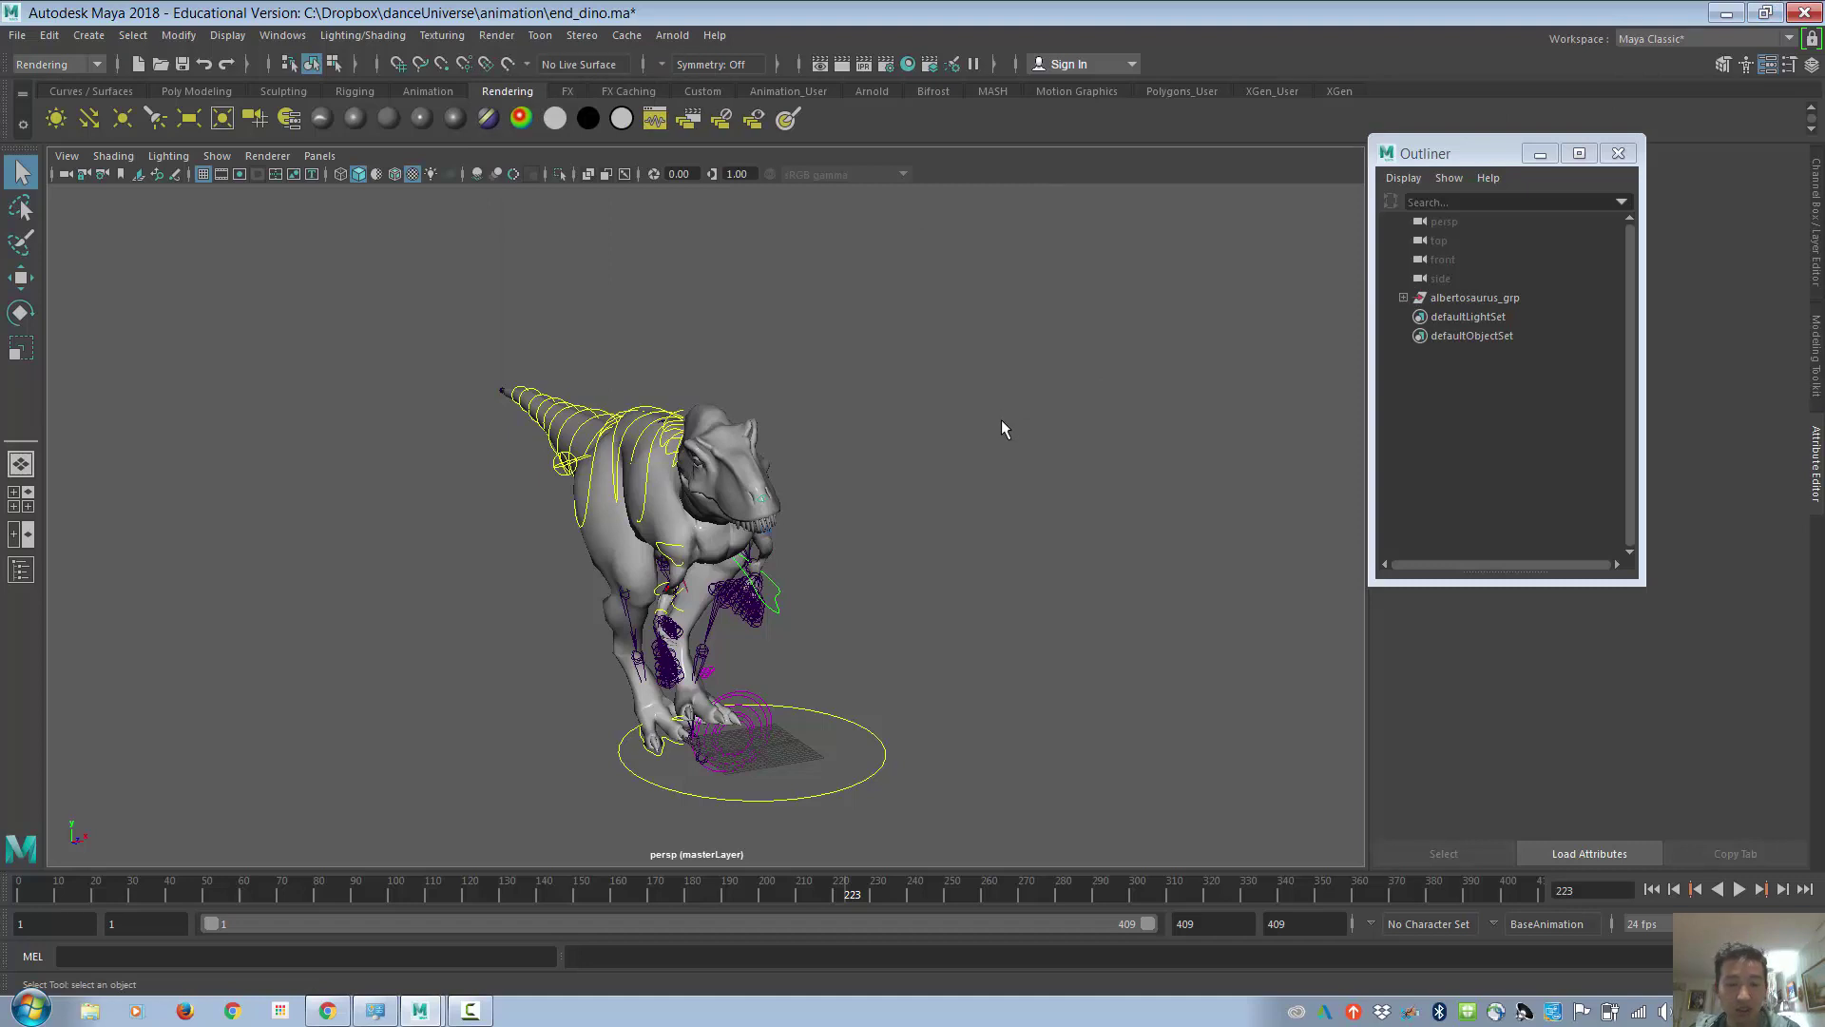
{"action": "key", "text": "alt+Tab"}
{"action": "key", "text": "Tab"}
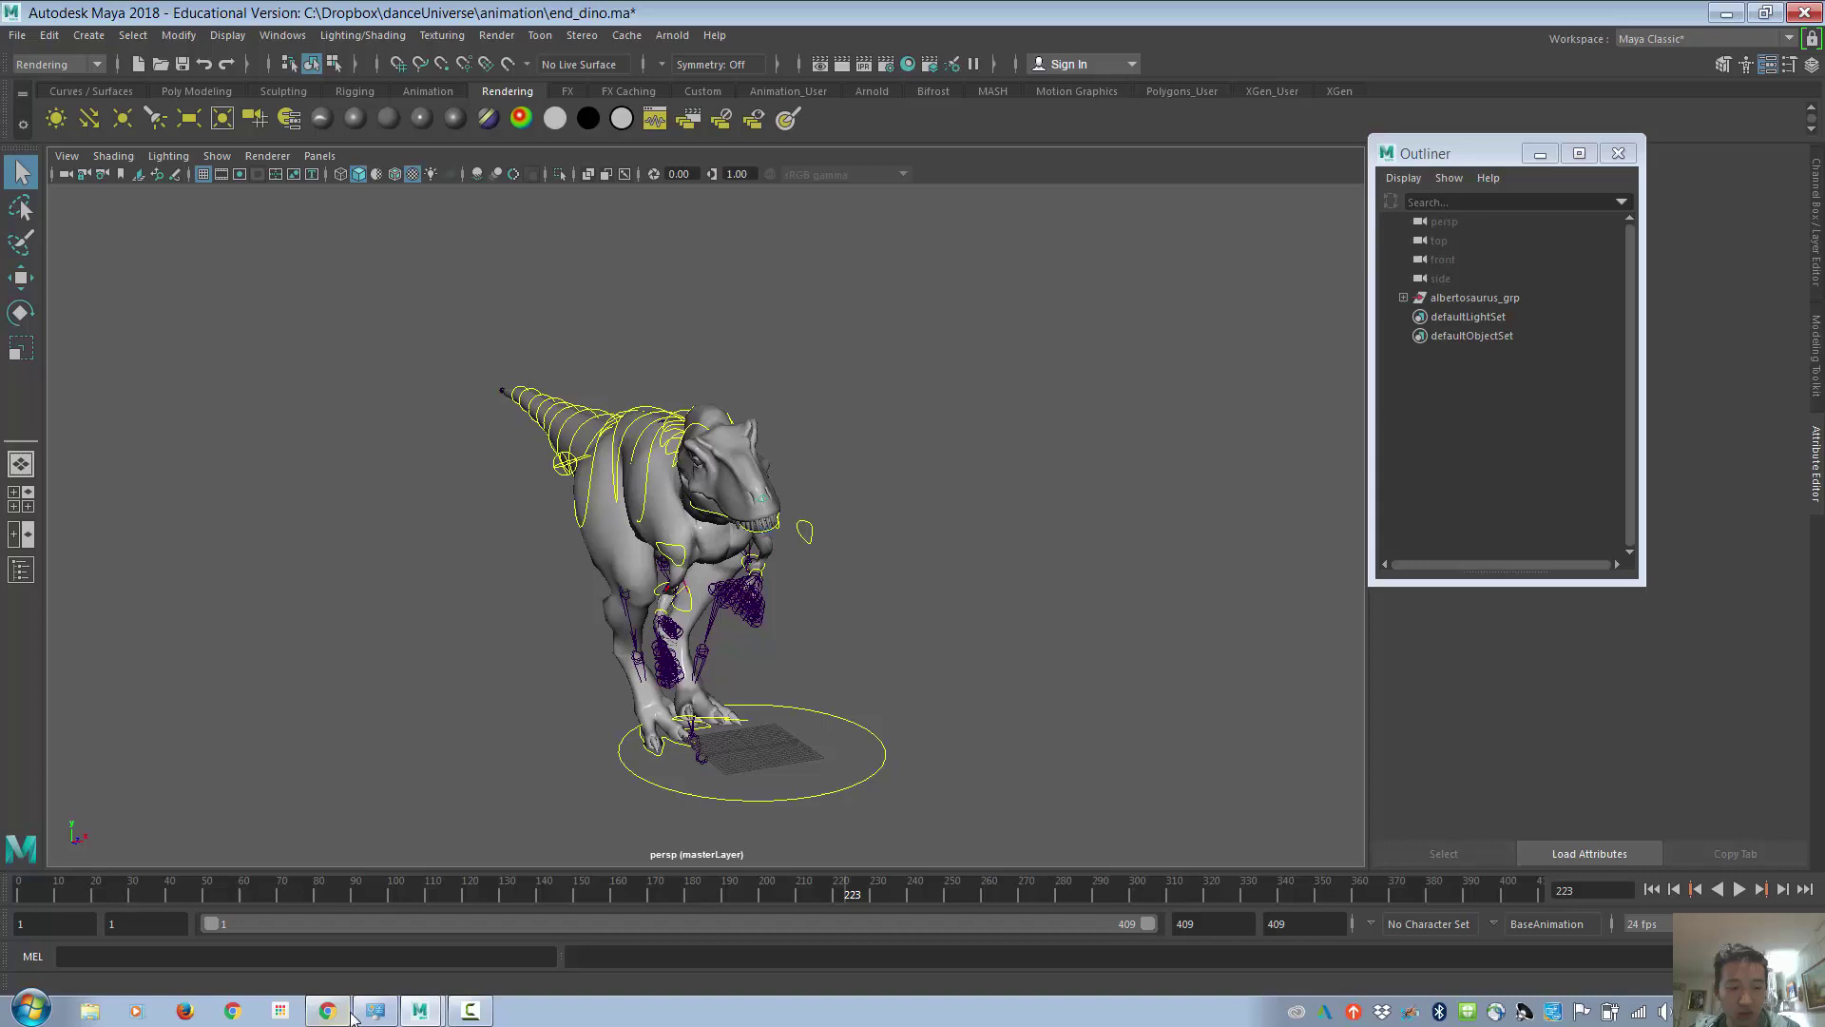
In the animation folder, render end_assaultTrooper_yitongM67.ma via its context-menu Render command
{"action": "left_click", "coordinate": [470, 1010]}
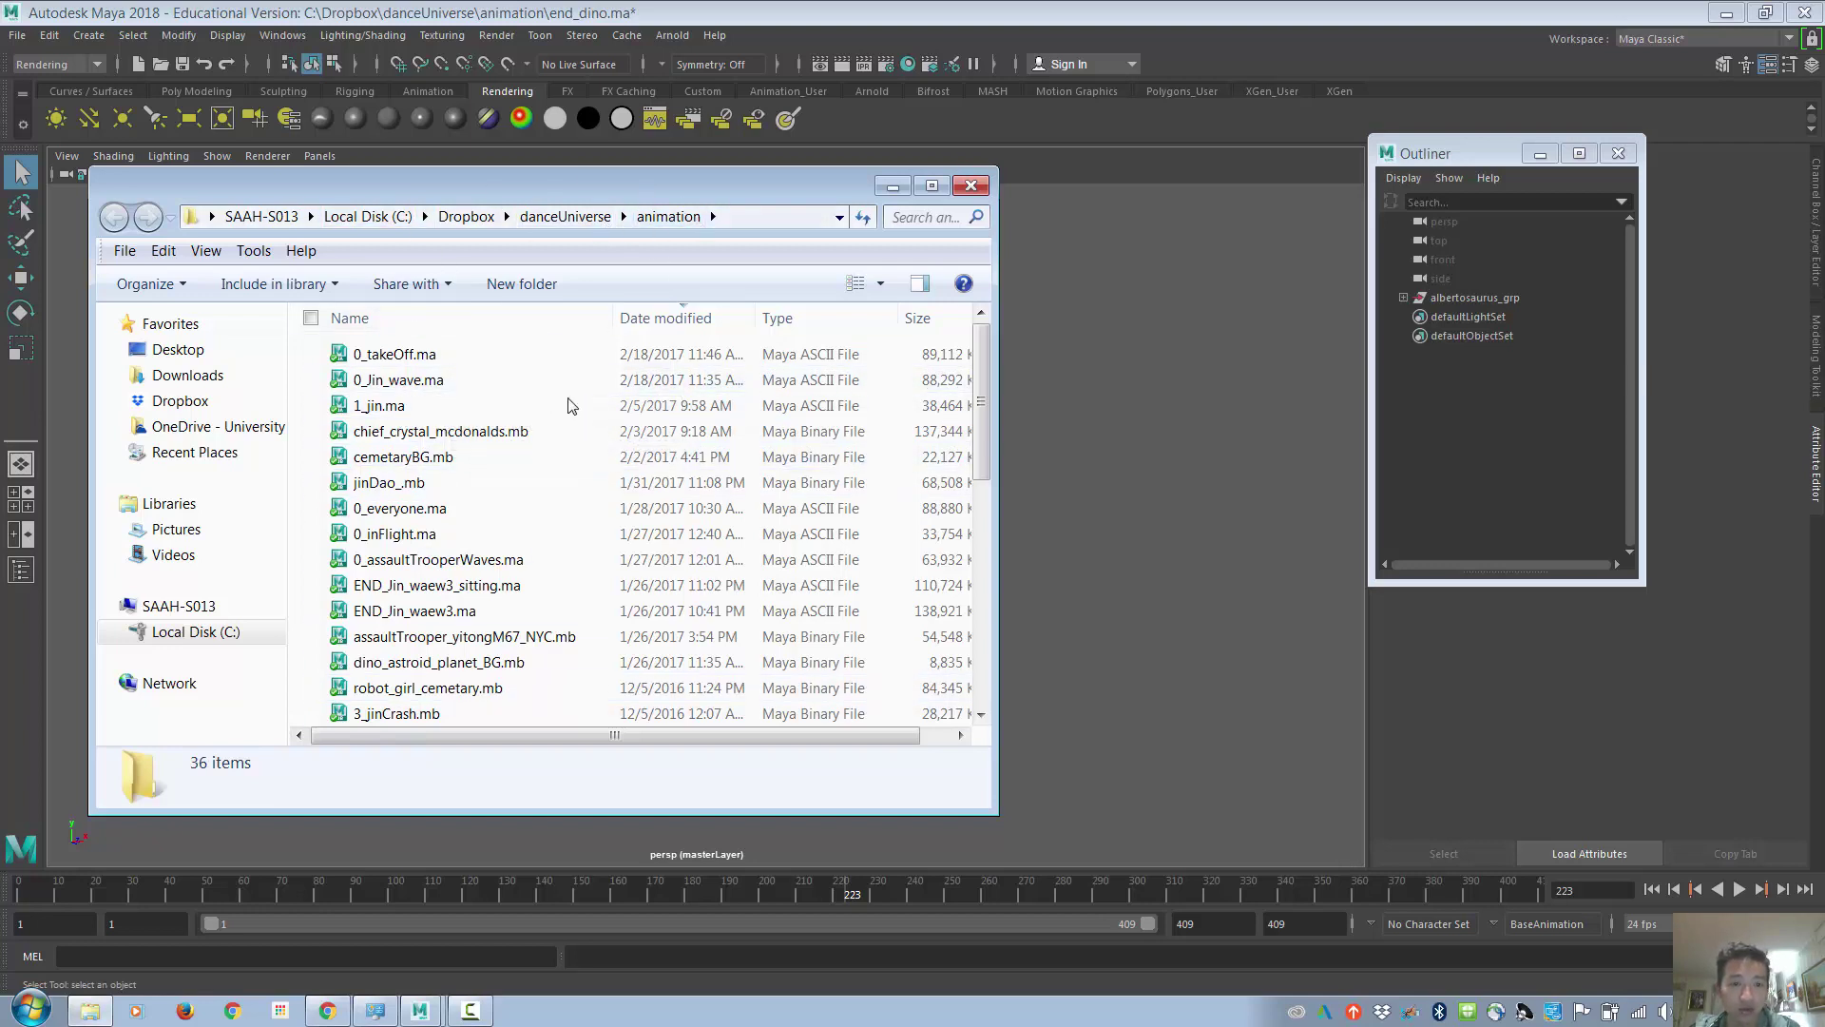
{"action": "left_click", "coordinate": [513, 431]}
{"action": "left_click", "coordinate": [516, 477]}
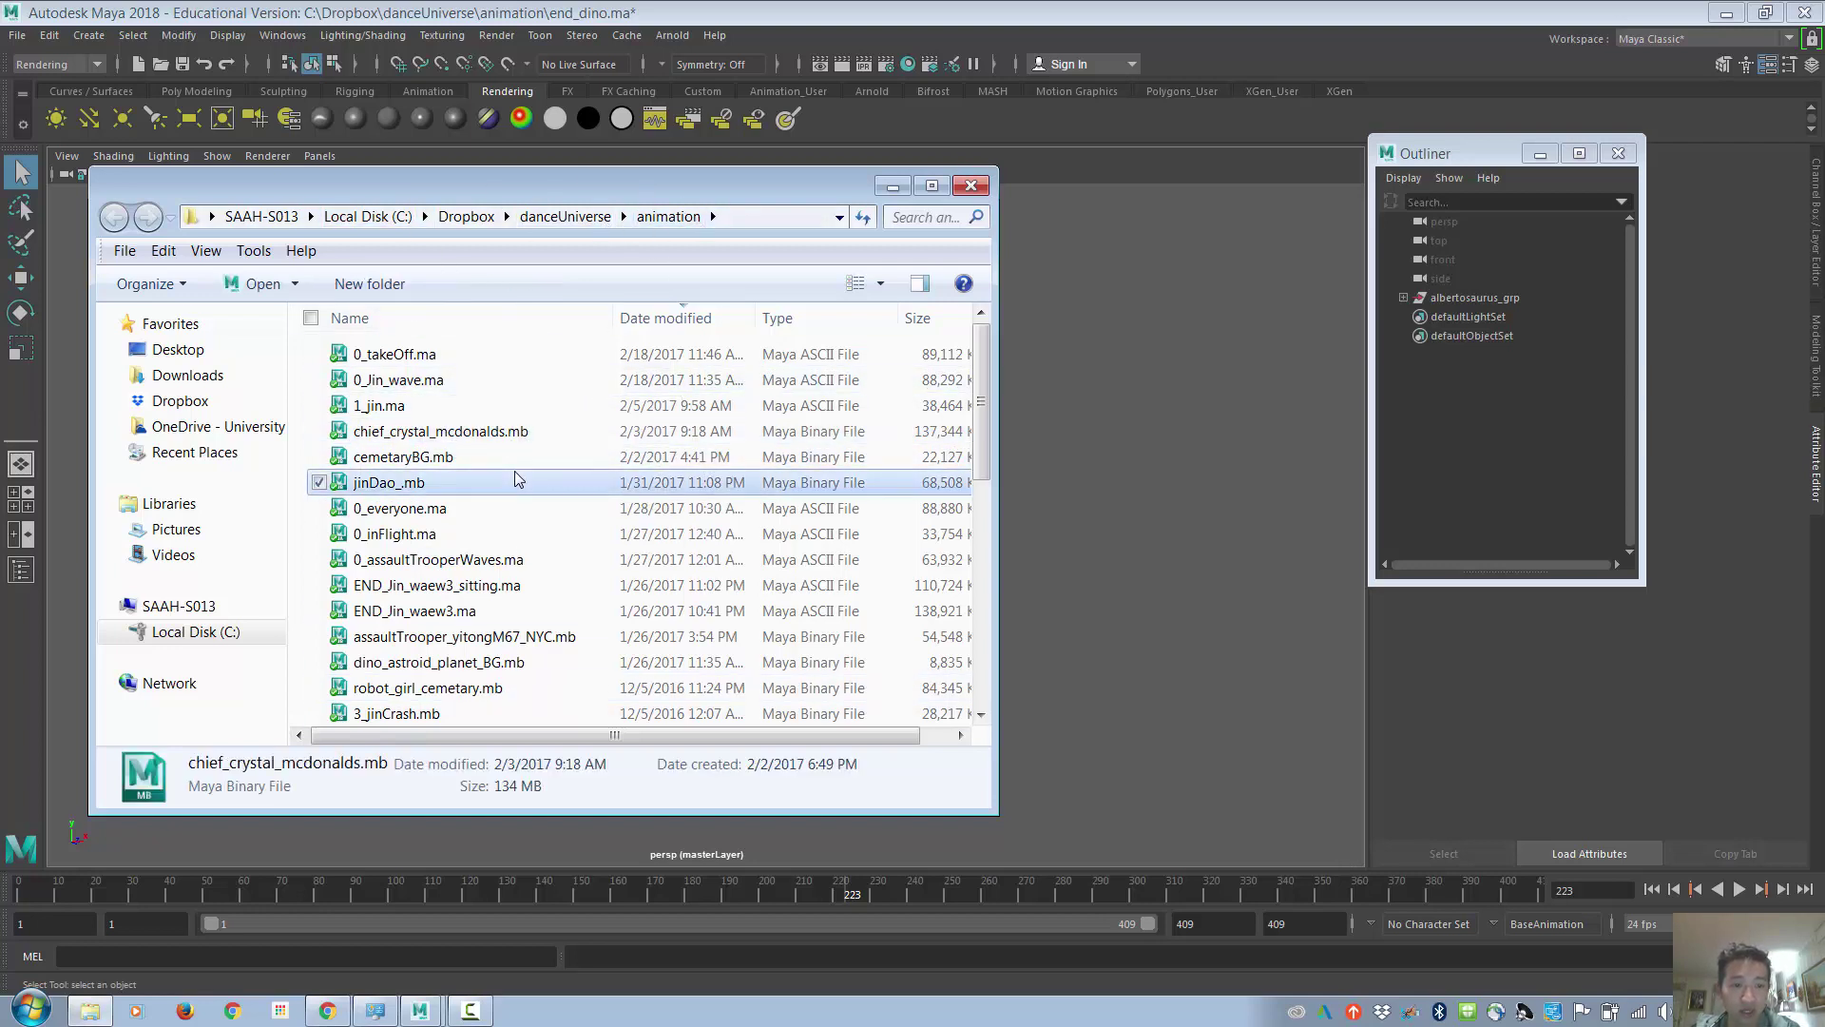
{"action": "scroll", "coordinate": [493, 593], "scroll_direction": "down", "scroll_amount": 5}
{"action": "right_click", "coordinate": [492, 591]}
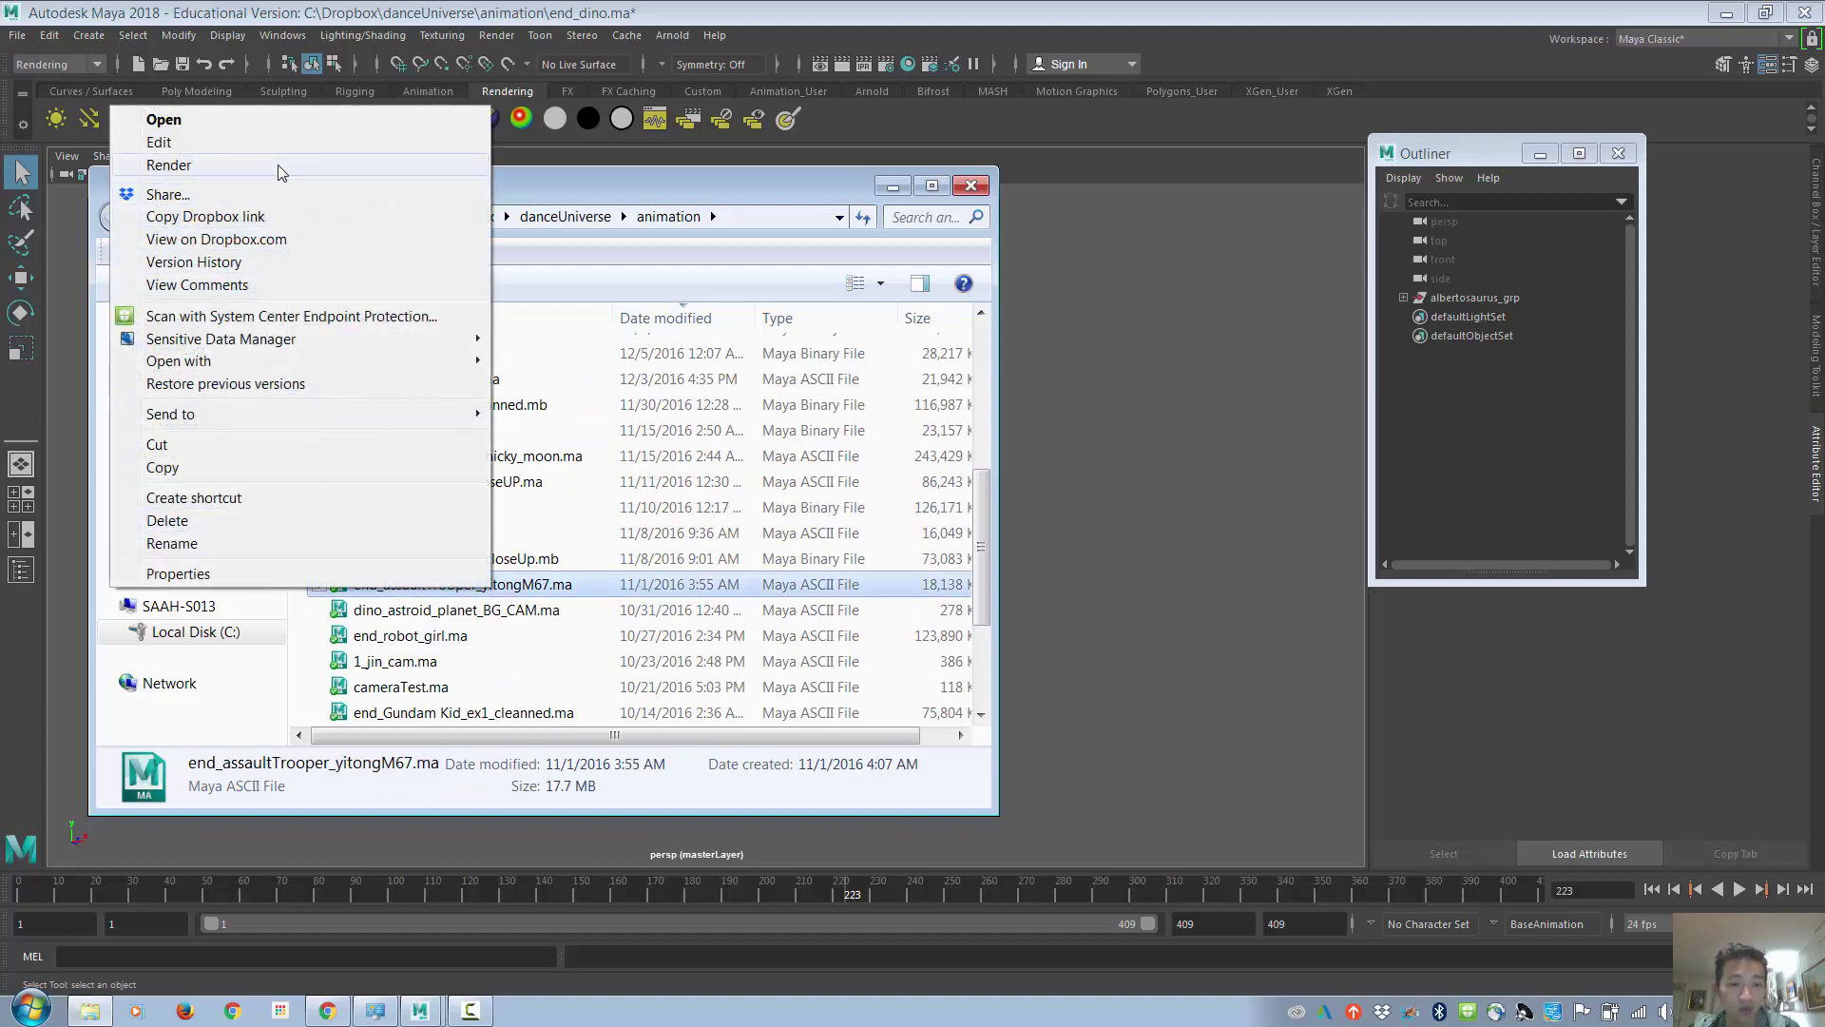
{"action": "left_click", "coordinate": [277, 164]}
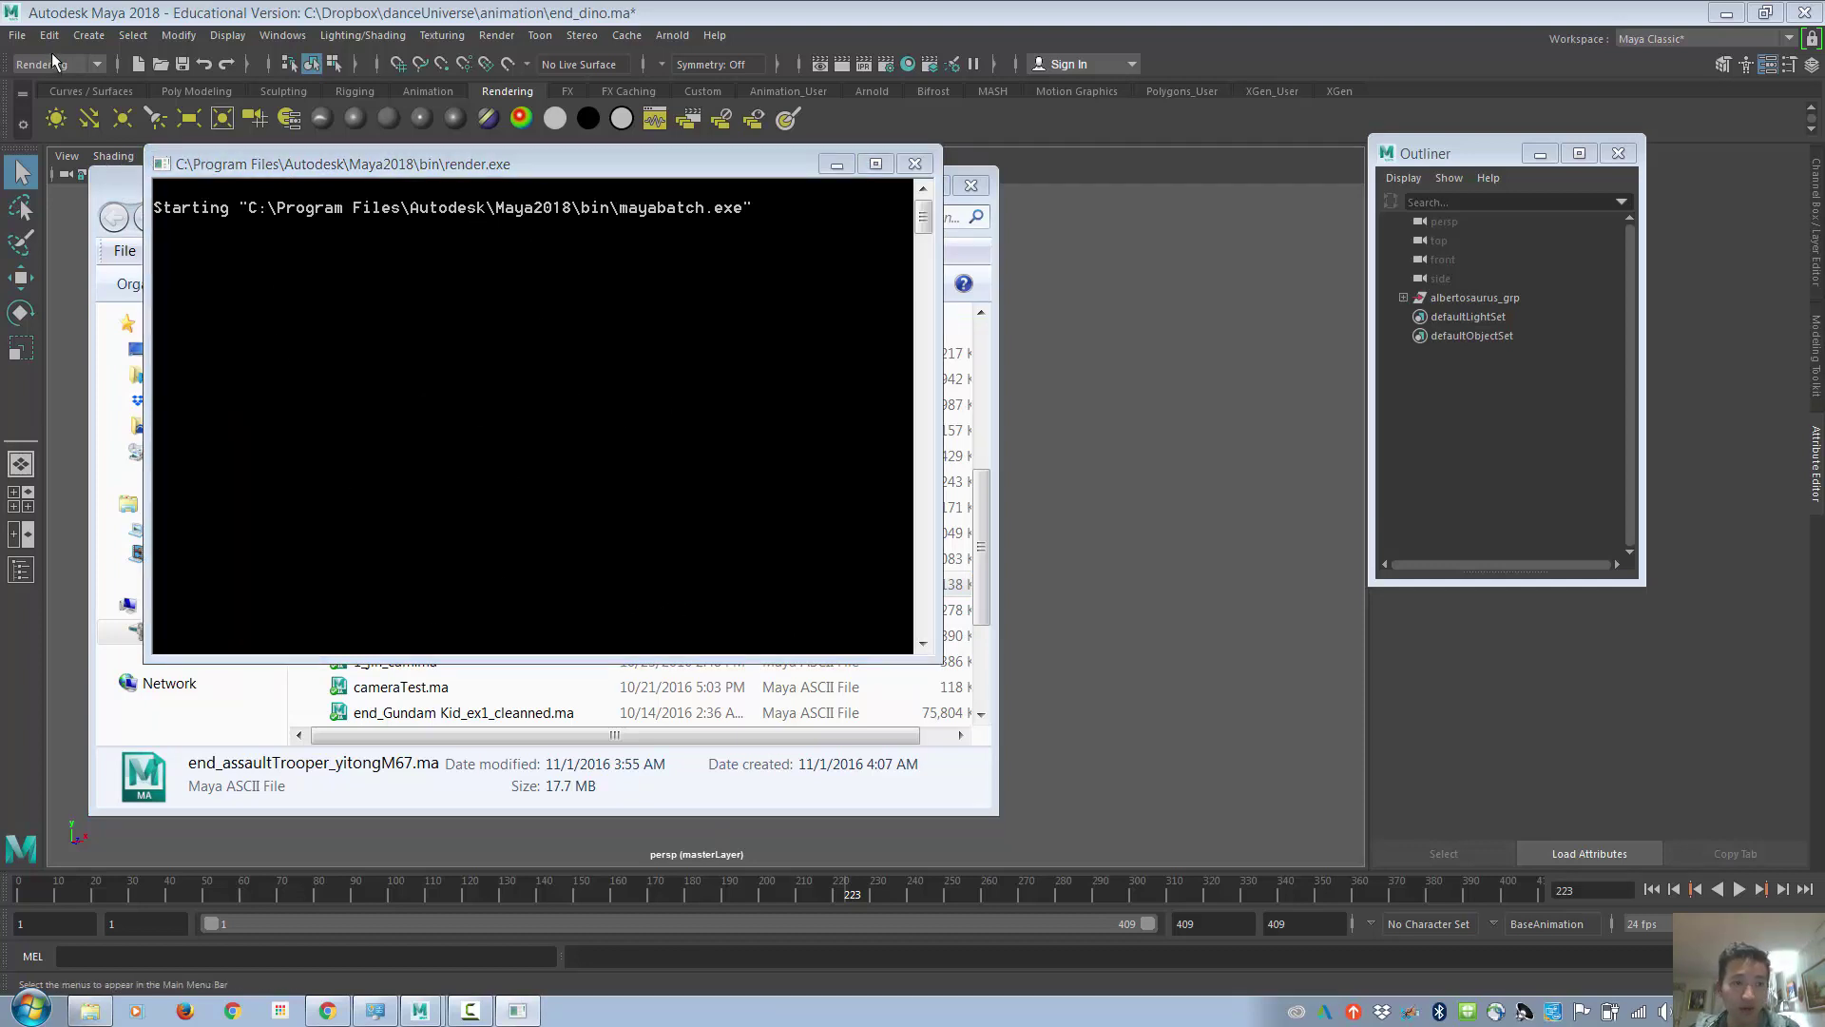
Check the Render menu, then Alt+Tab through open windows back to the Maya dinosaur scene
{"action": "left_click", "coordinate": [496, 36]}
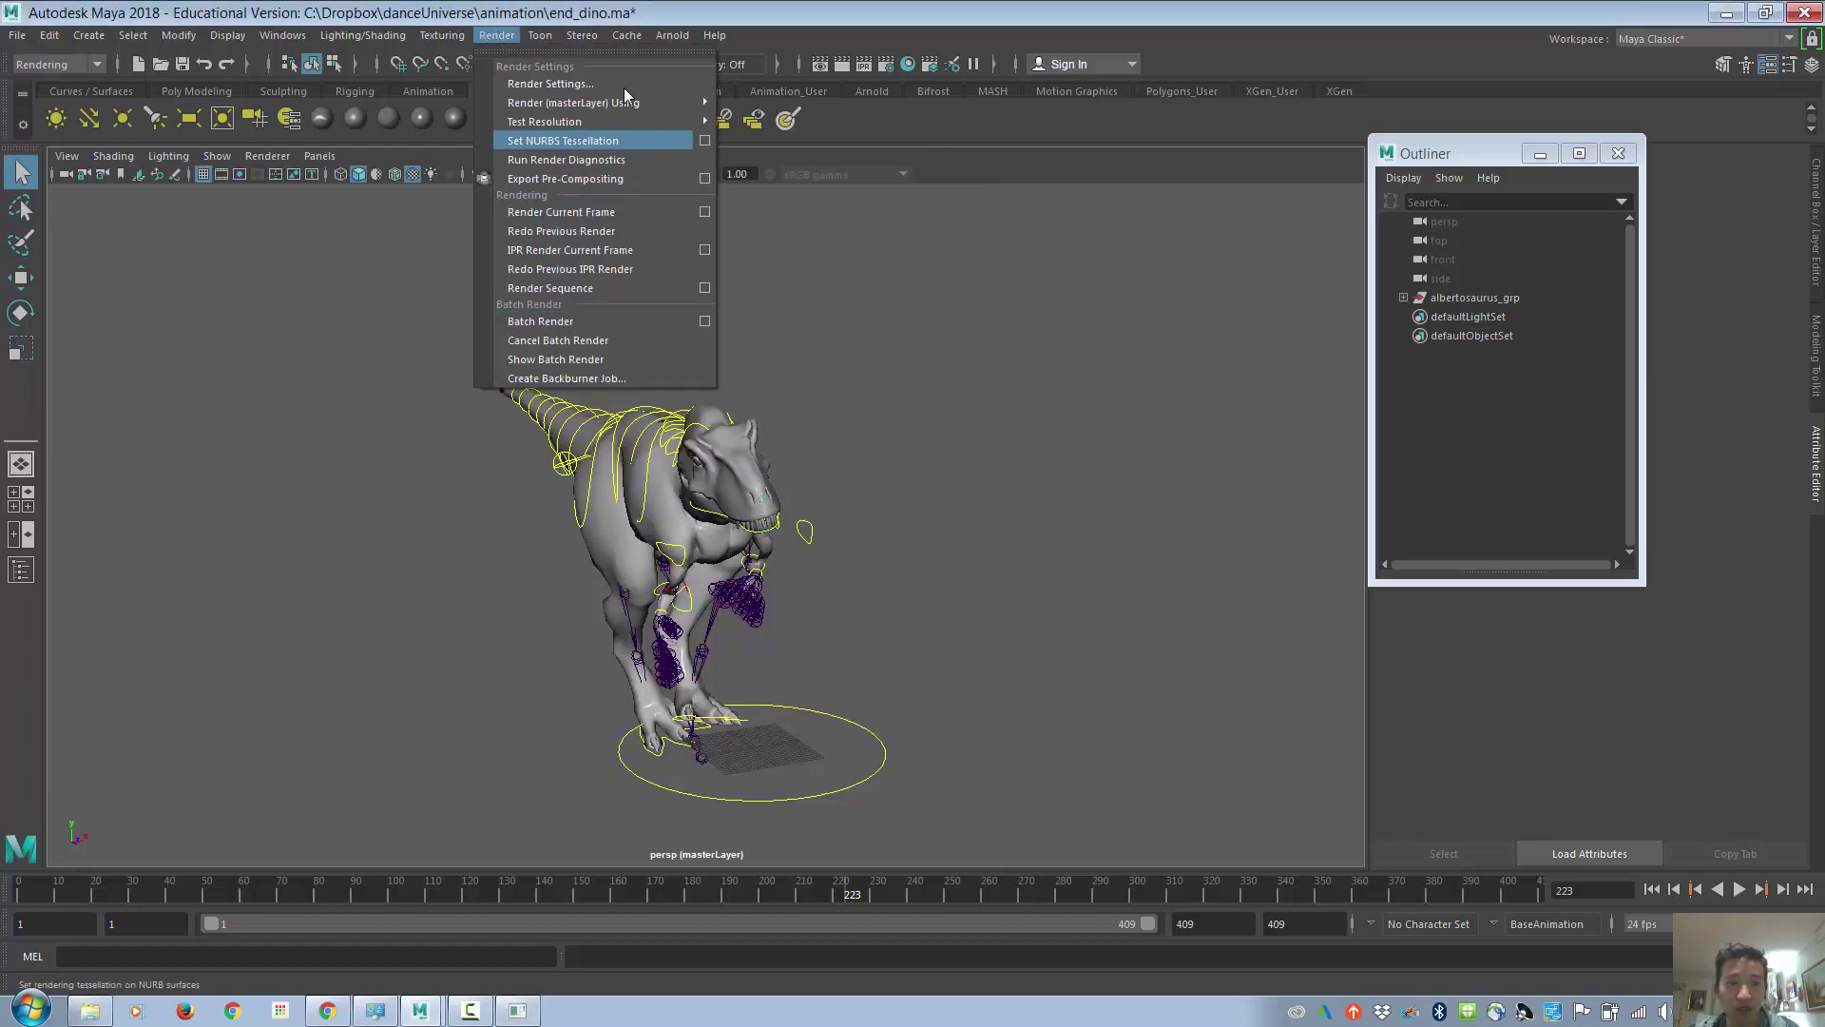
{"action": "left_click", "coordinate": [993, 593]}
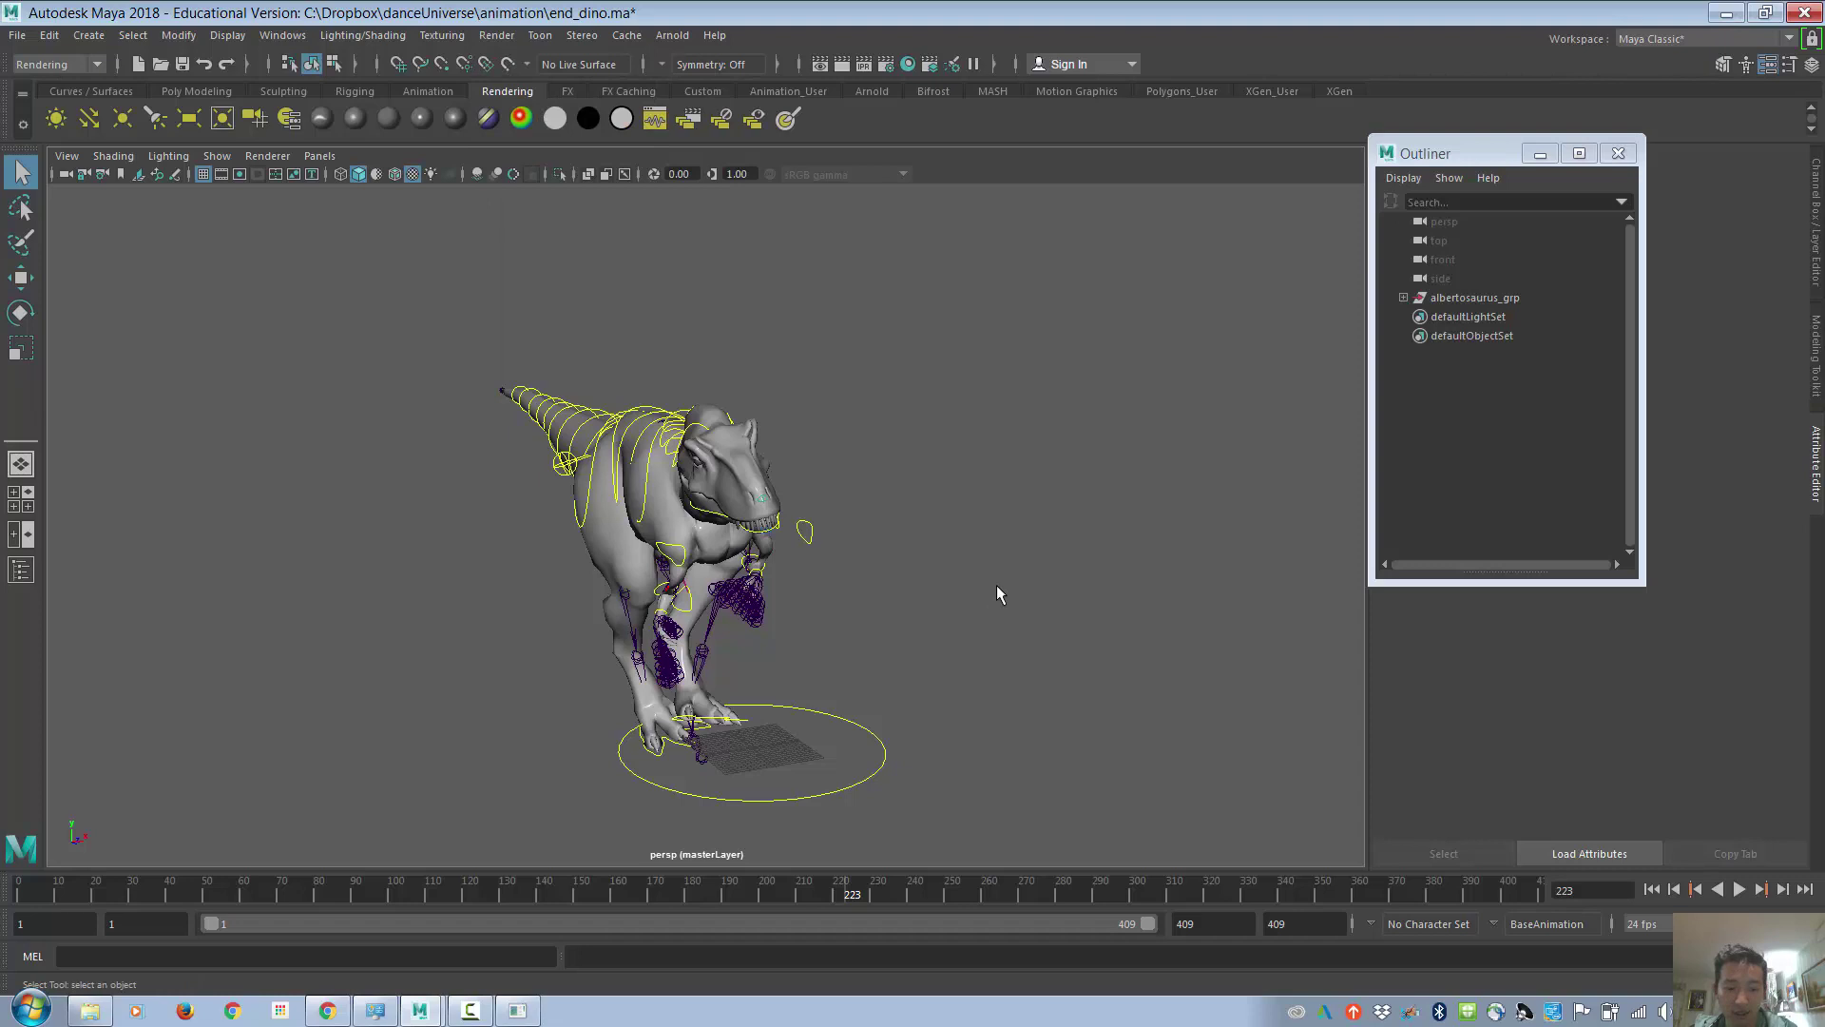
{"action": "key", "text": "alt+Tab"}
{"action": "key", "text": "alt+Tab"}
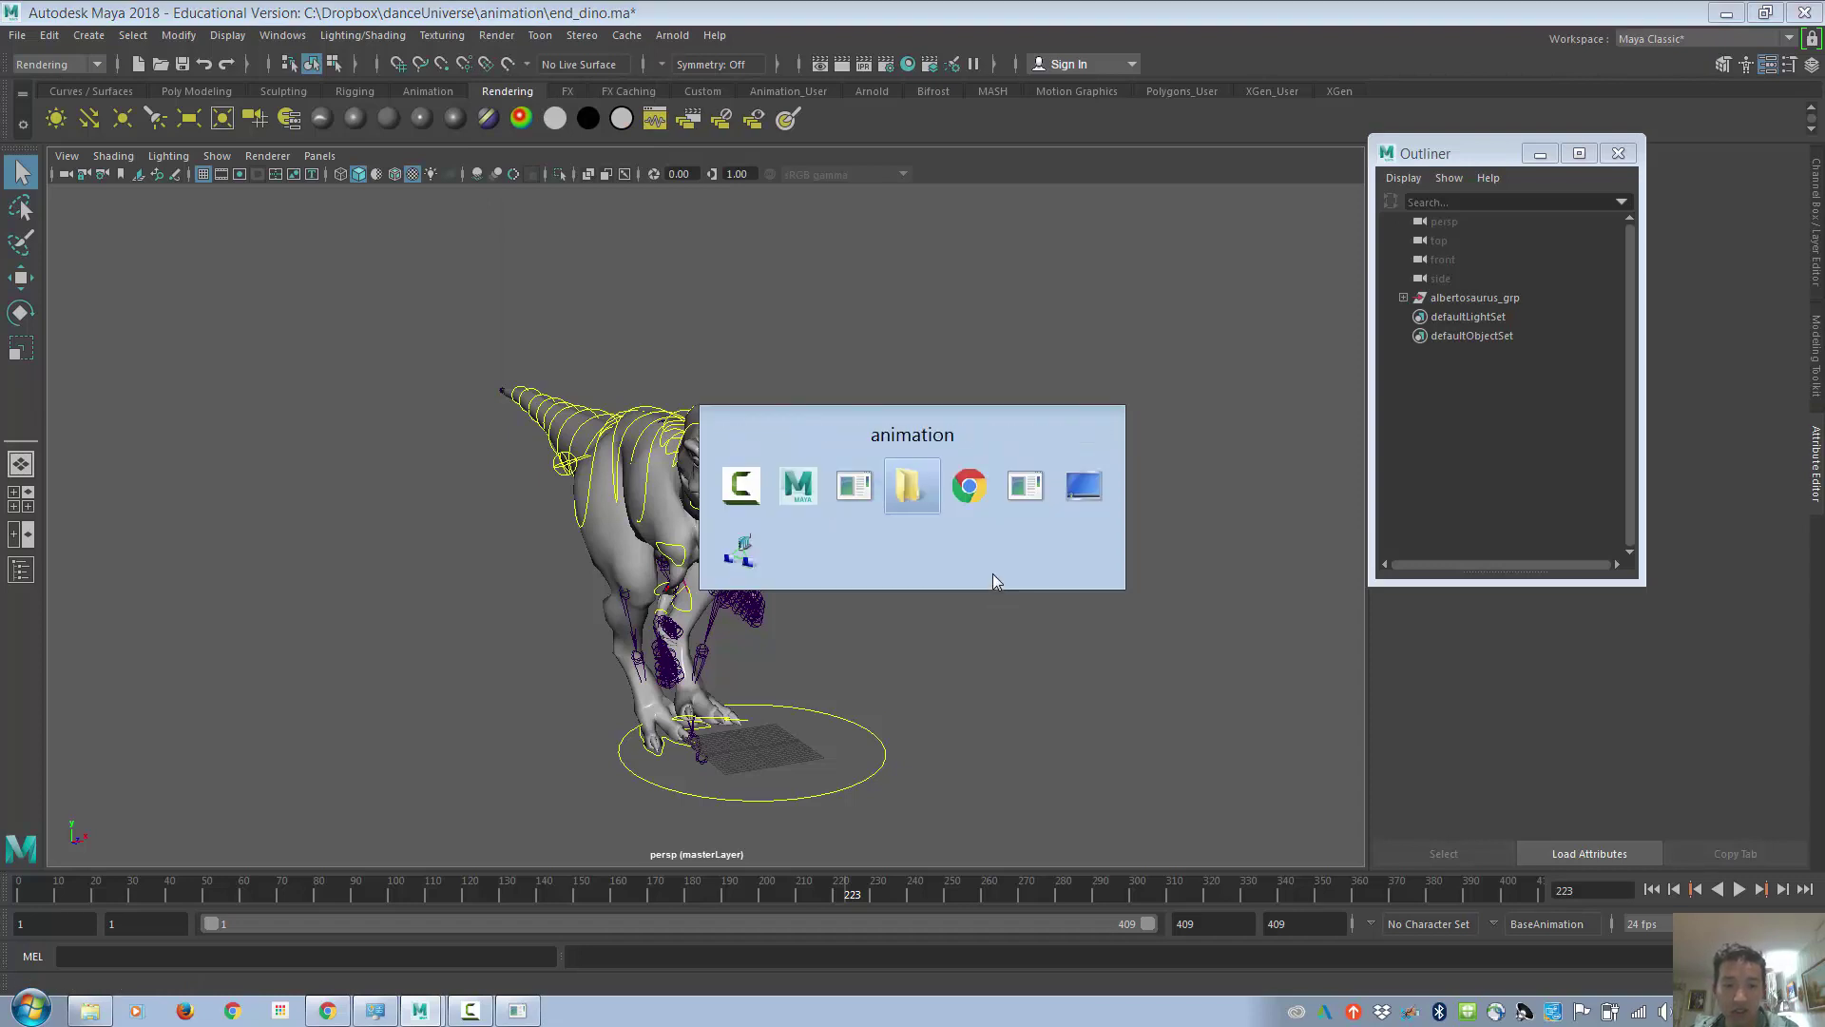
{"action": "key", "text": "alt+Tab"}
{"action": "key", "text": "alt+Tab"}
{"action": "key", "text": "alt+Tab"}
{"action": "key", "text": "alt+Tab"}
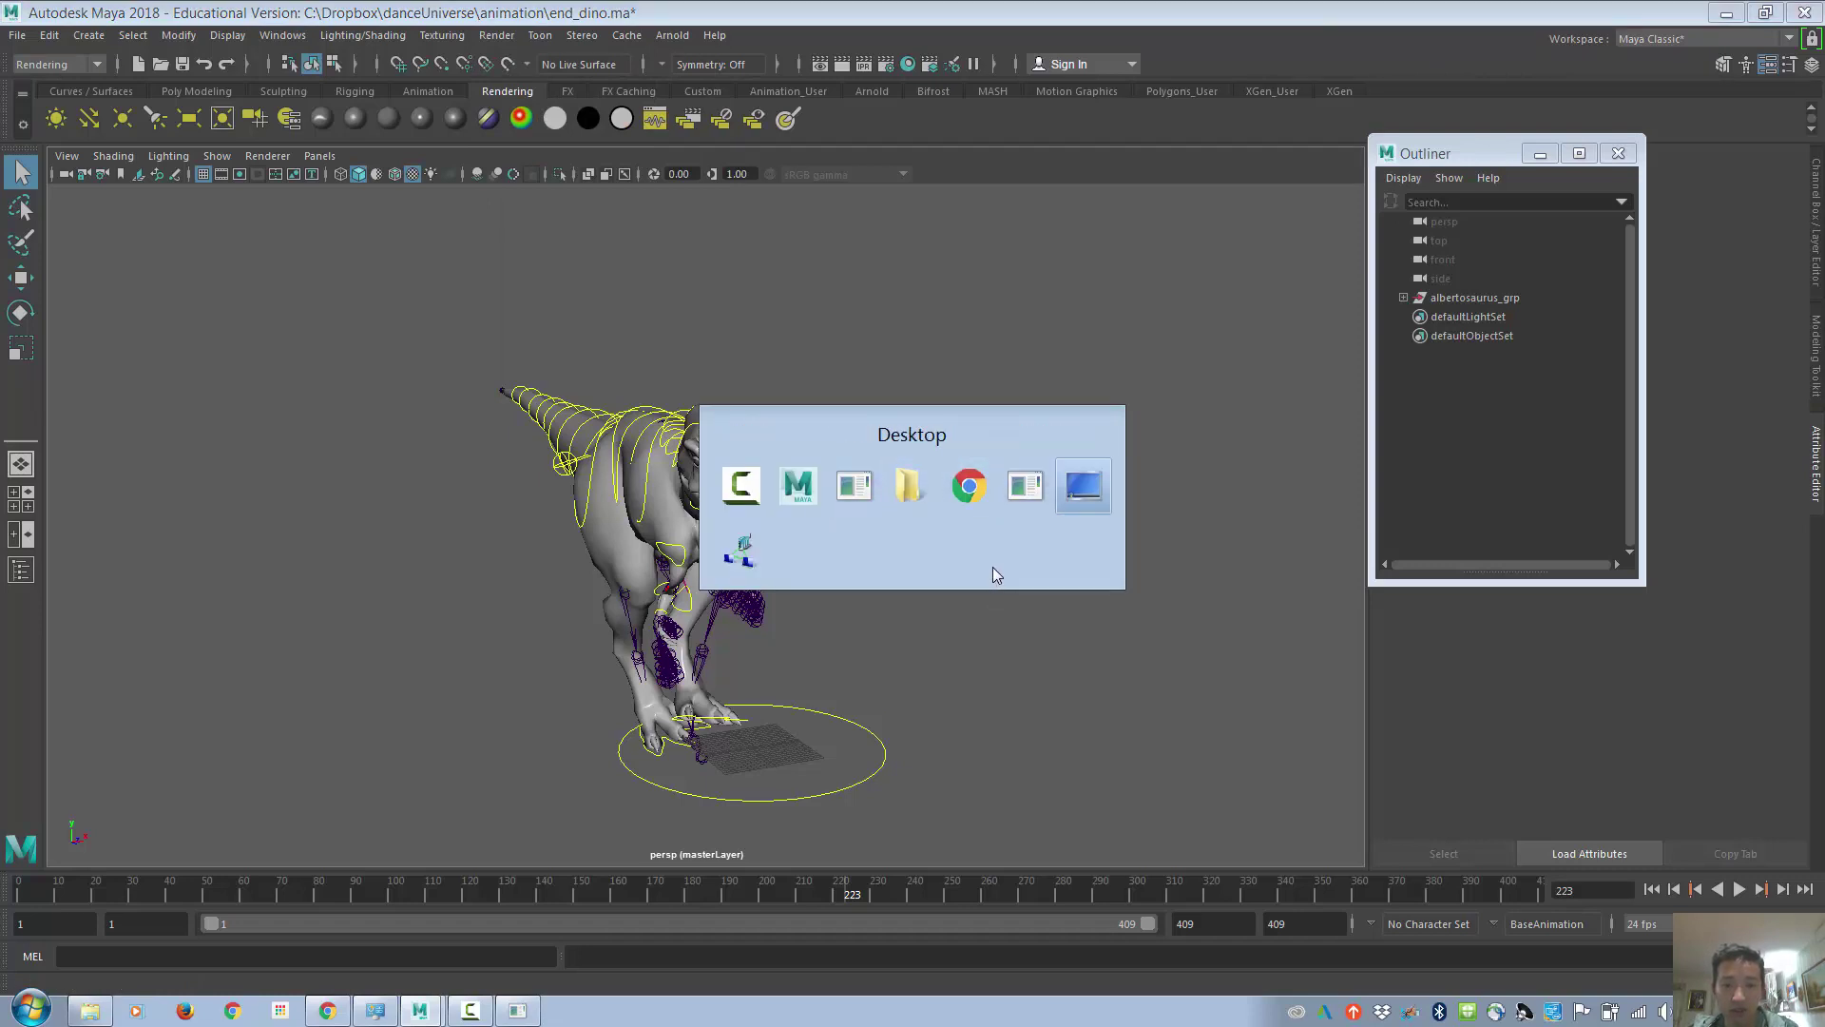
{"action": "key", "text": "alt+Tab"}
{"action": "key", "text": "alt+Tab"}
{"action": "key", "text": "alt+Tab"}
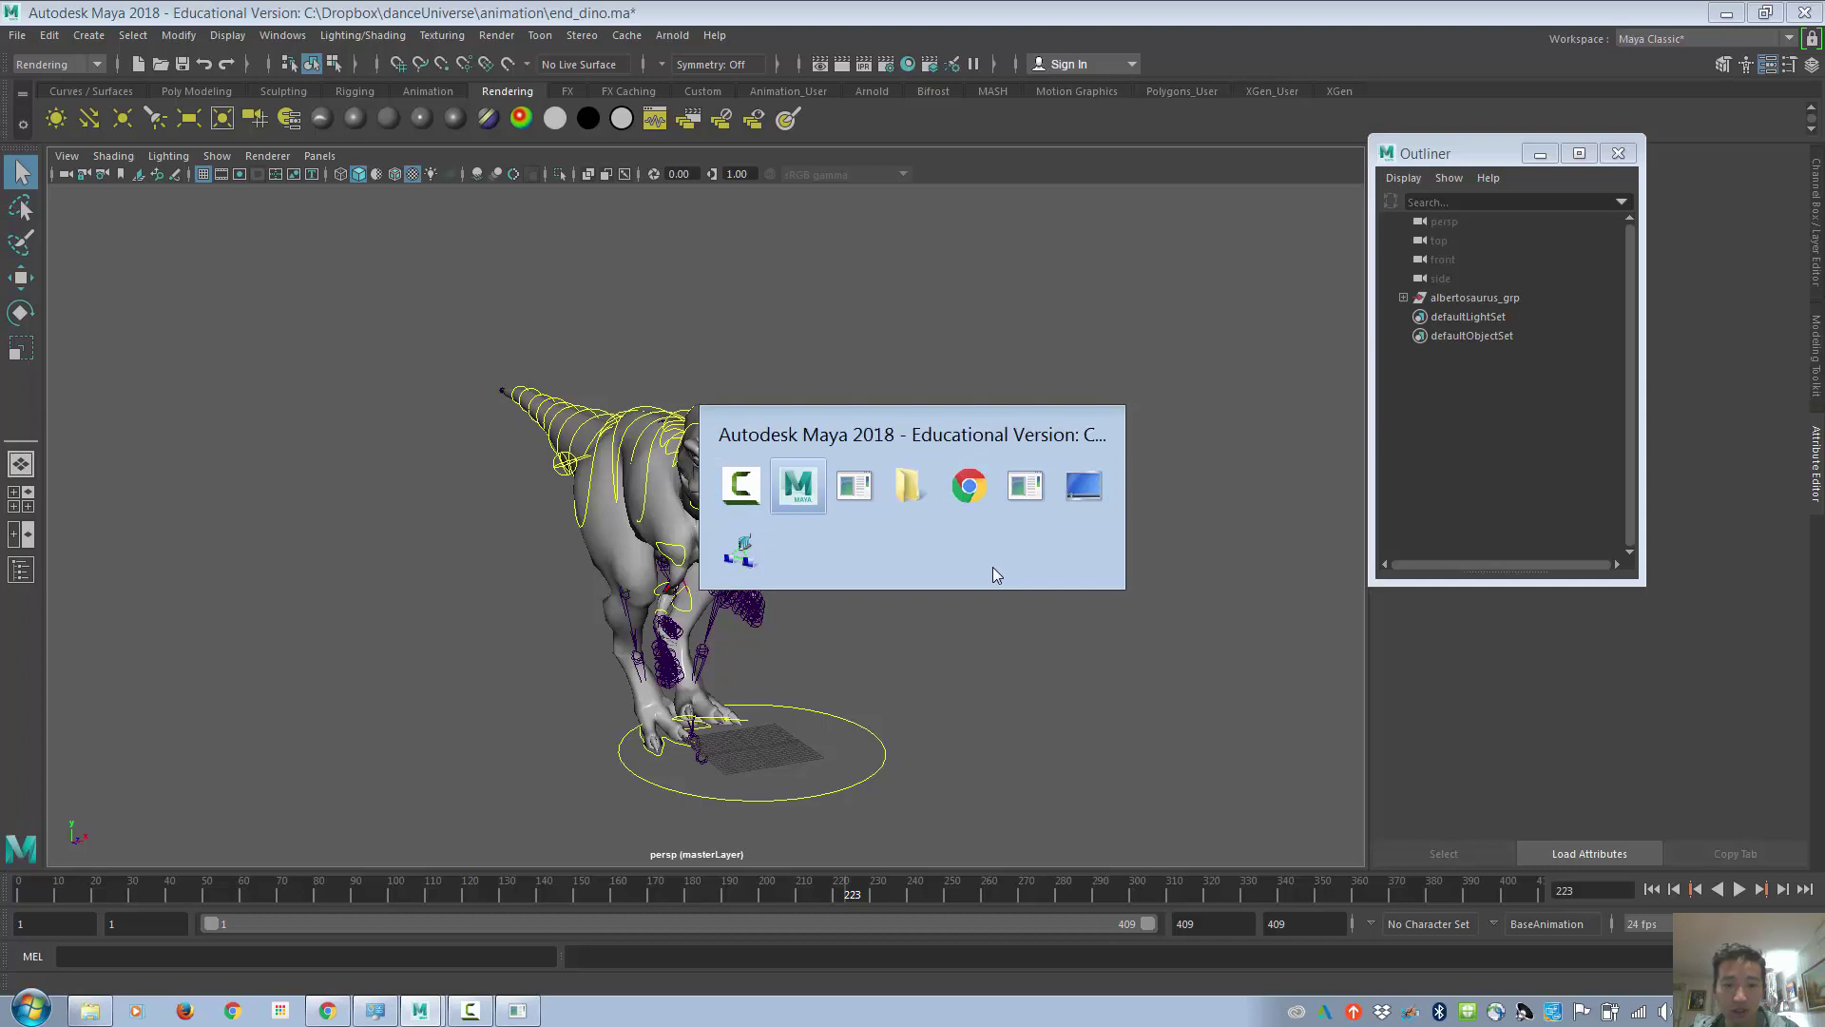
{"action": "key", "text": "alt+Tab"}
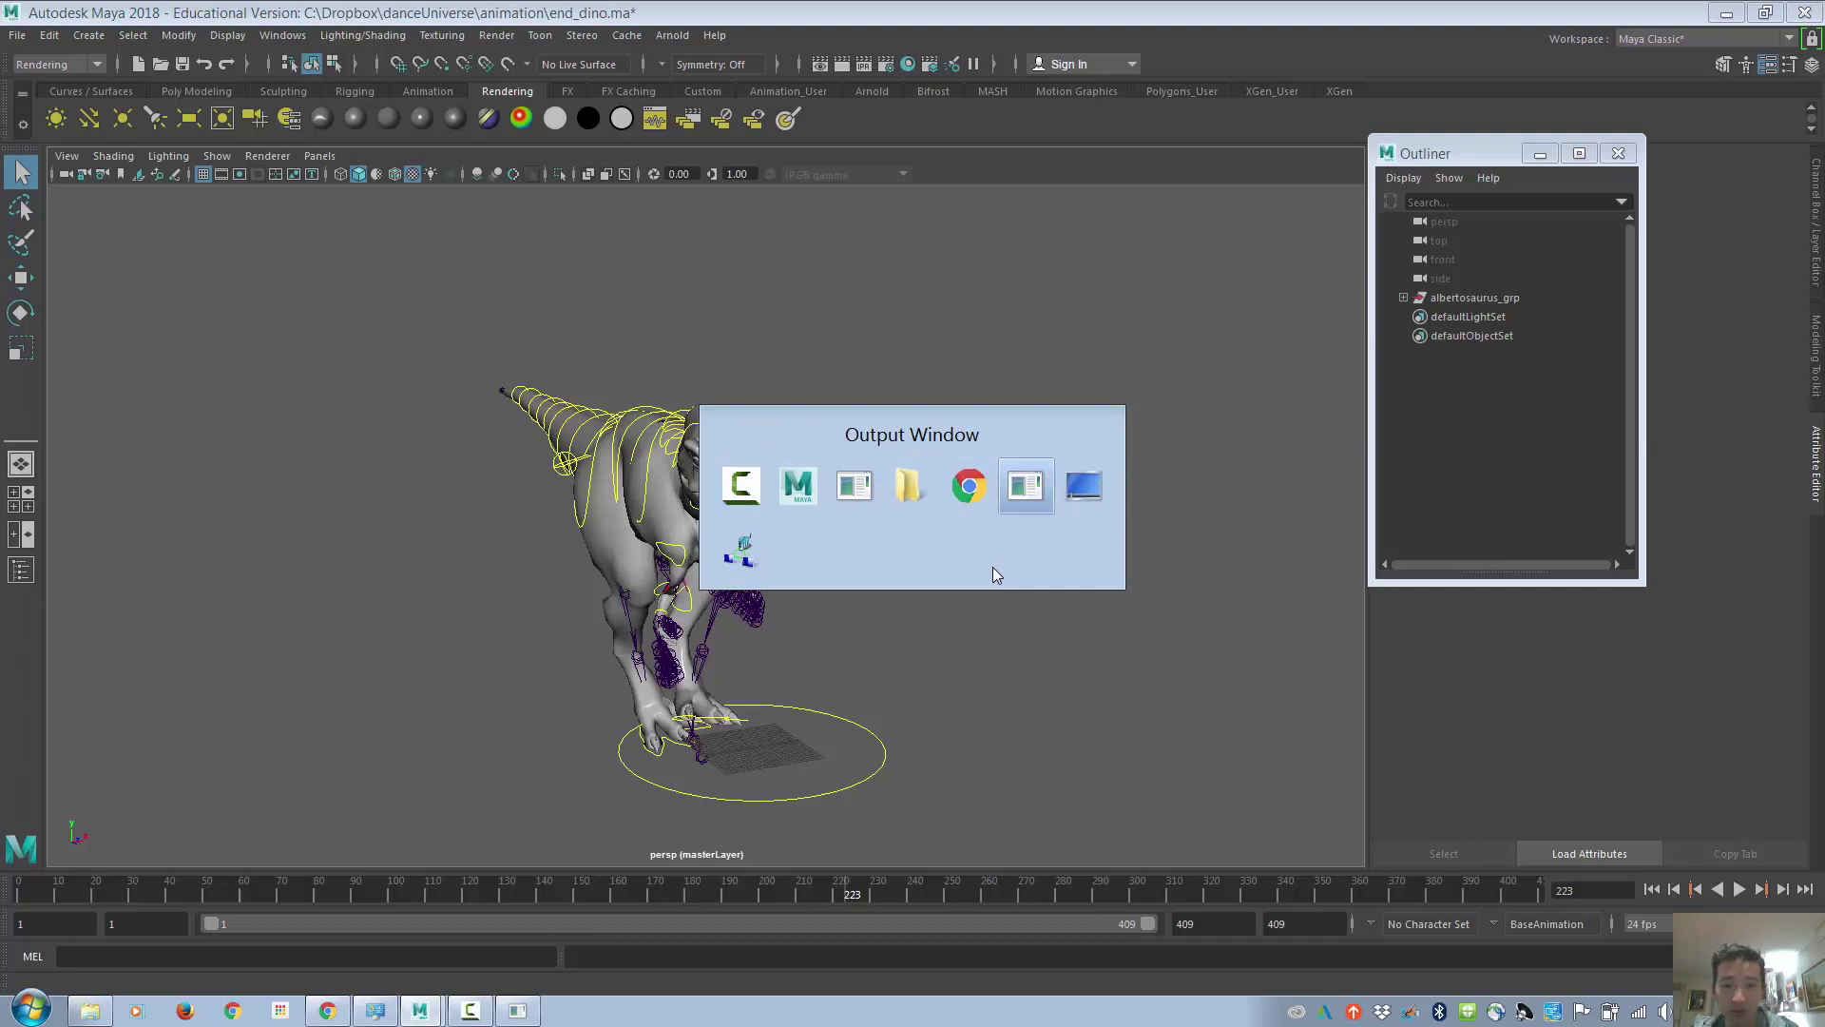
{"action": "key", "text": "alt+Tab"}
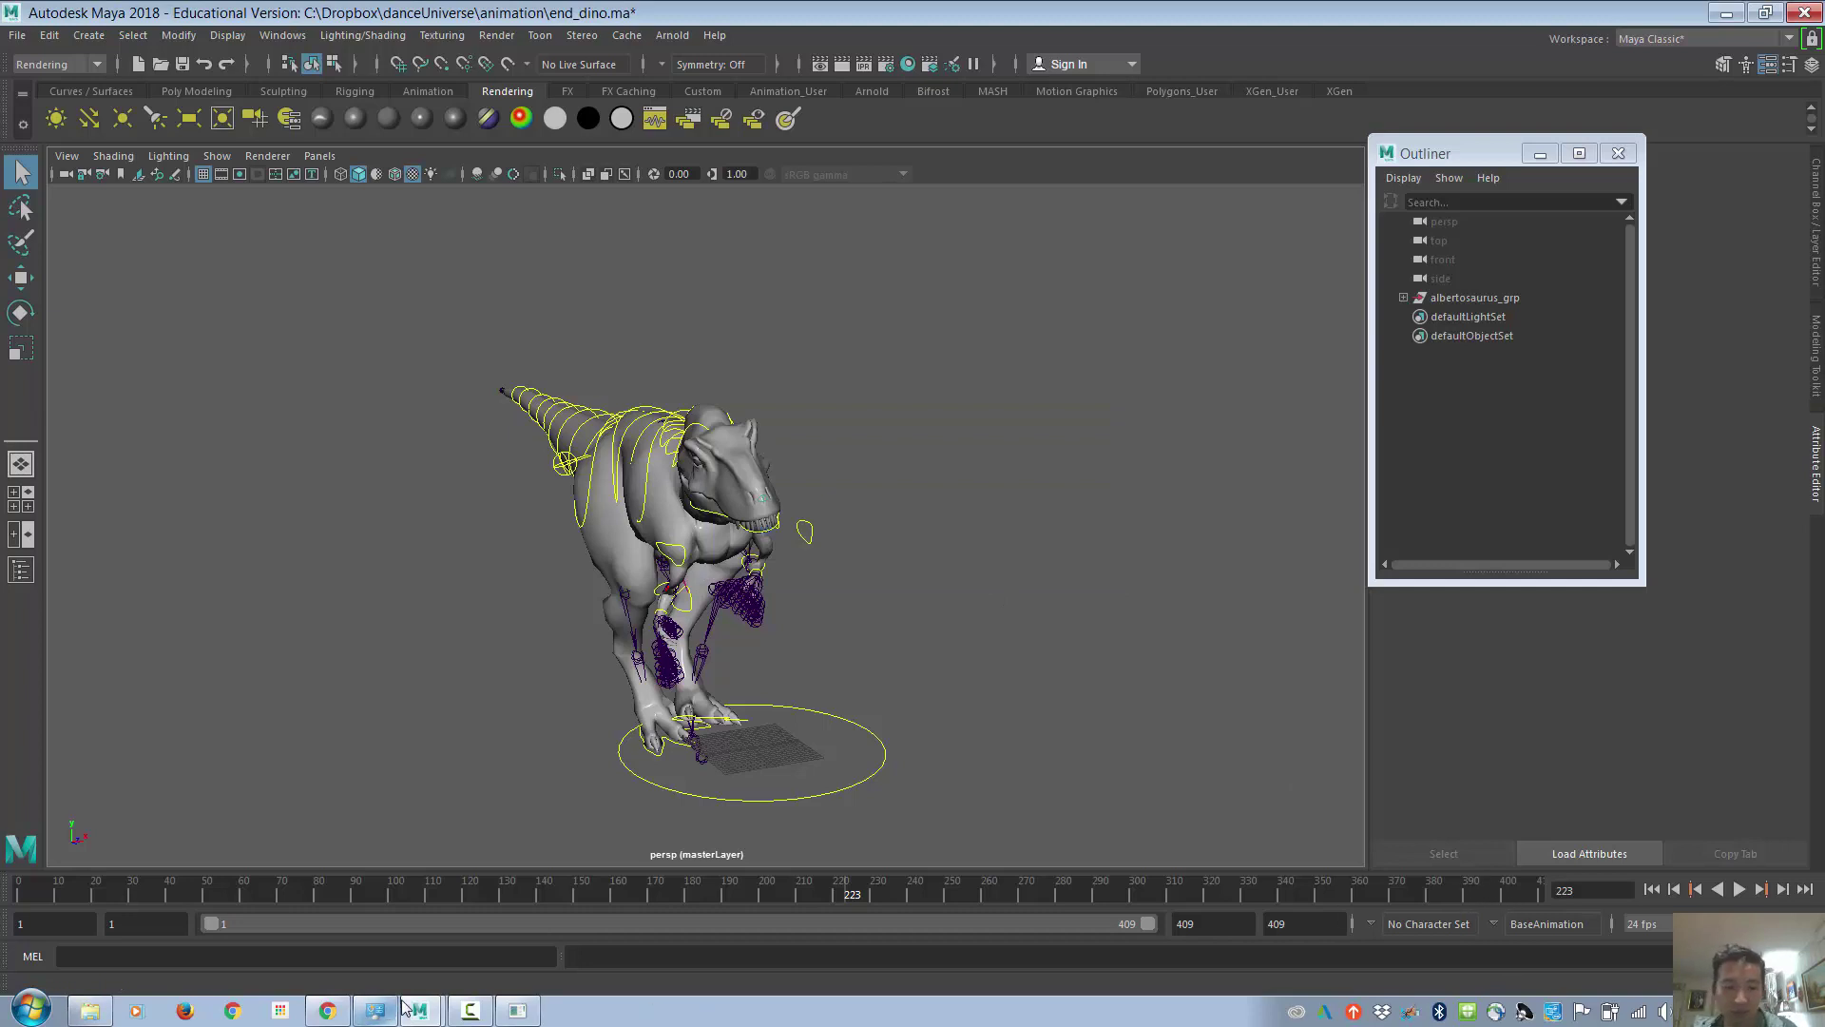
Reopen Render Settings to verify Tiff, HD 1080, frames 1–409 and Production quality
{"action": "left_click", "coordinate": [470, 1009]}
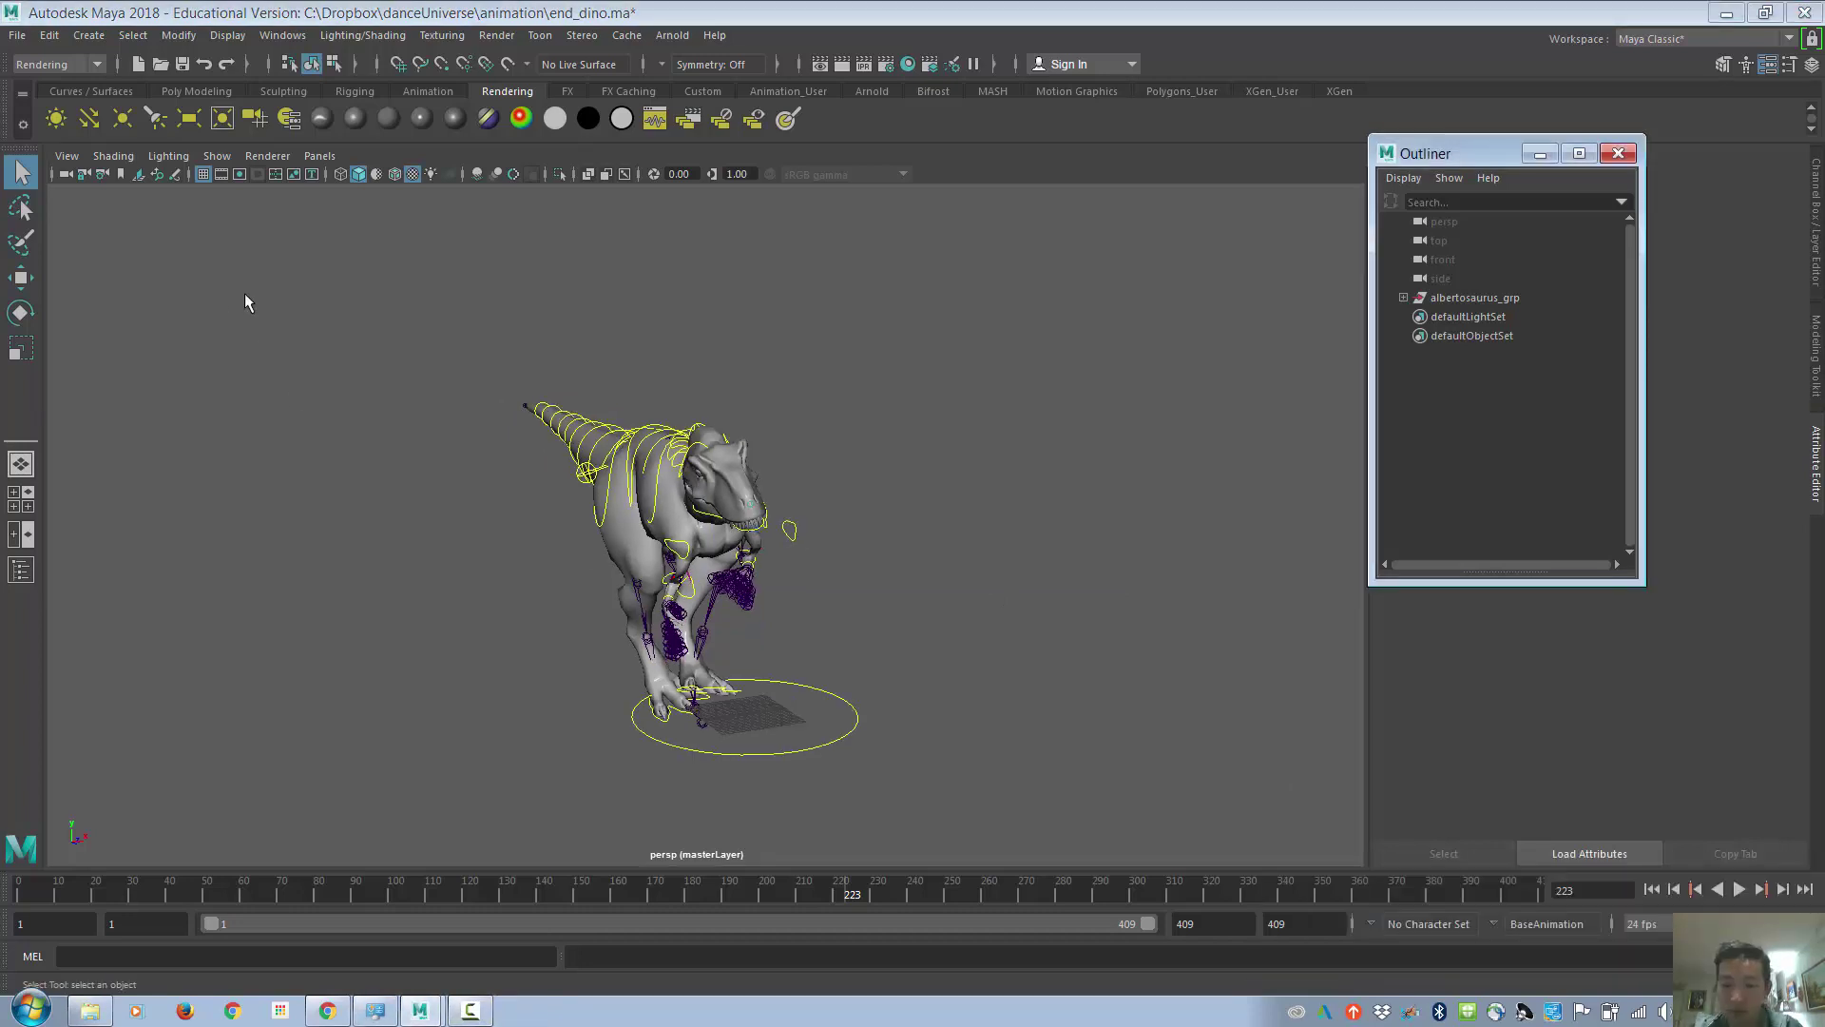
{"action": "left_click", "coordinate": [889, 65]}
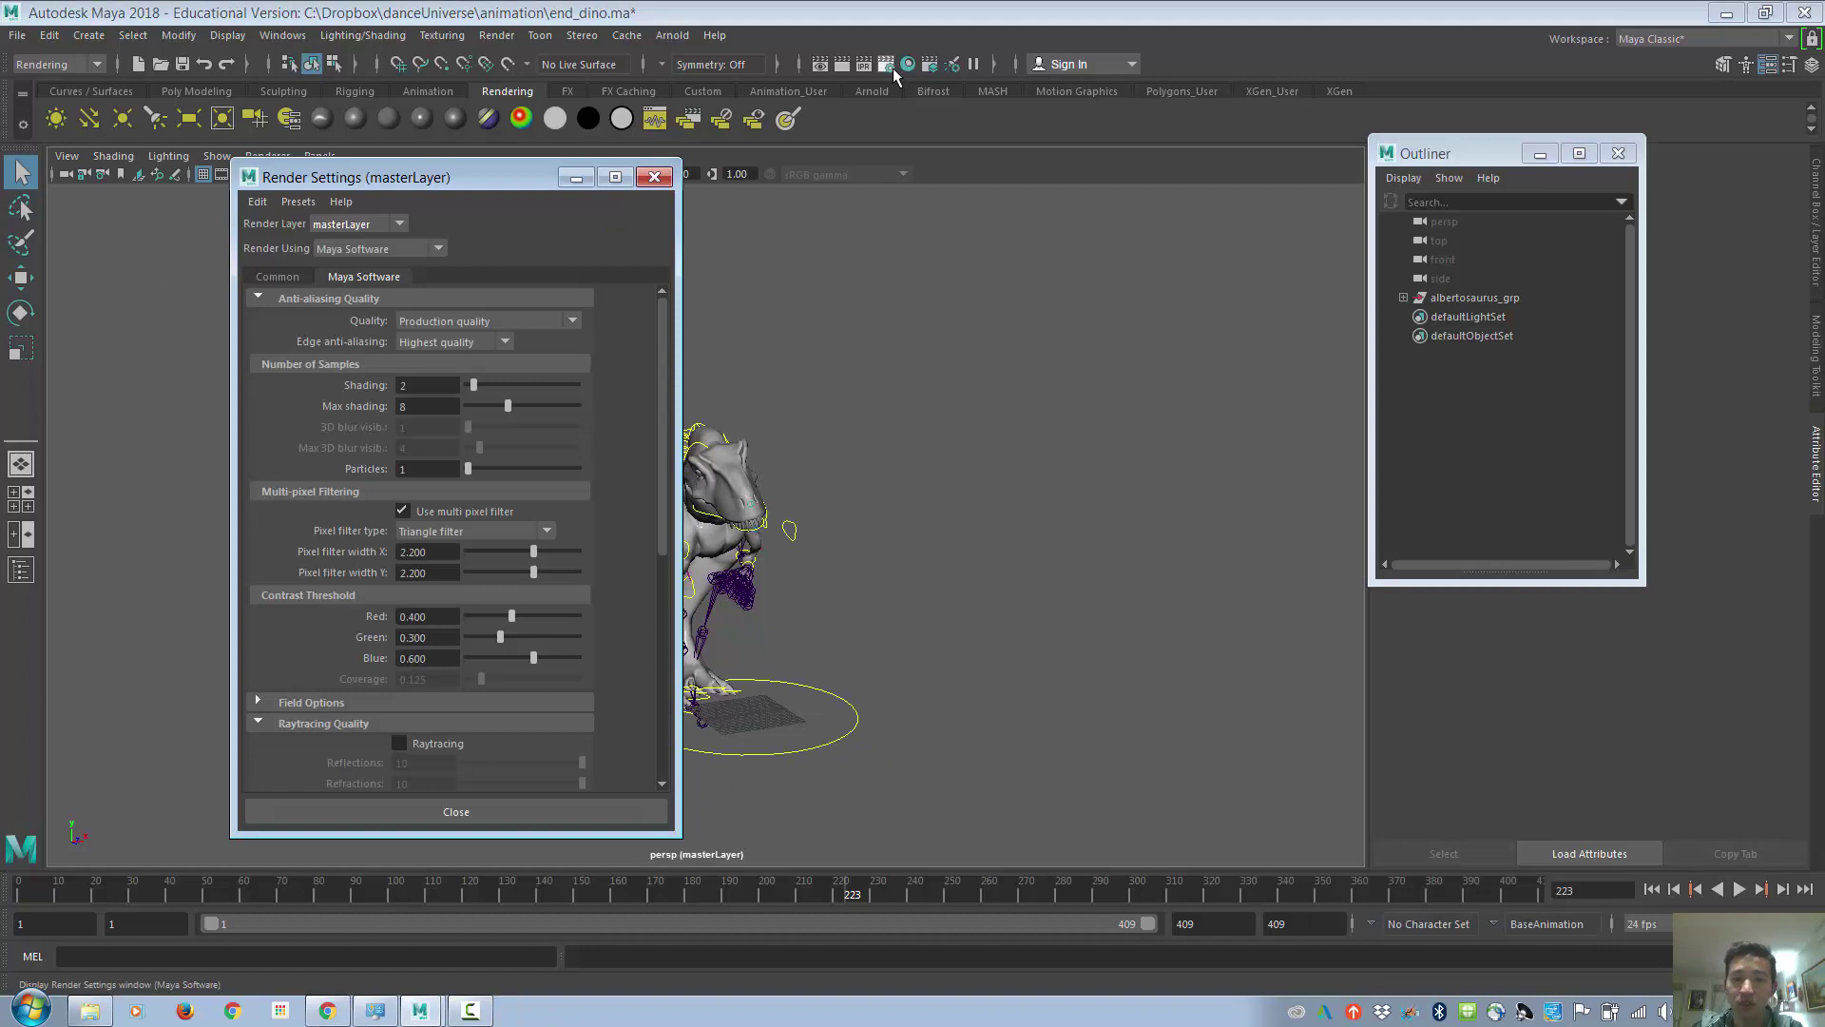
{"action": "left_click", "coordinate": [287, 277]}
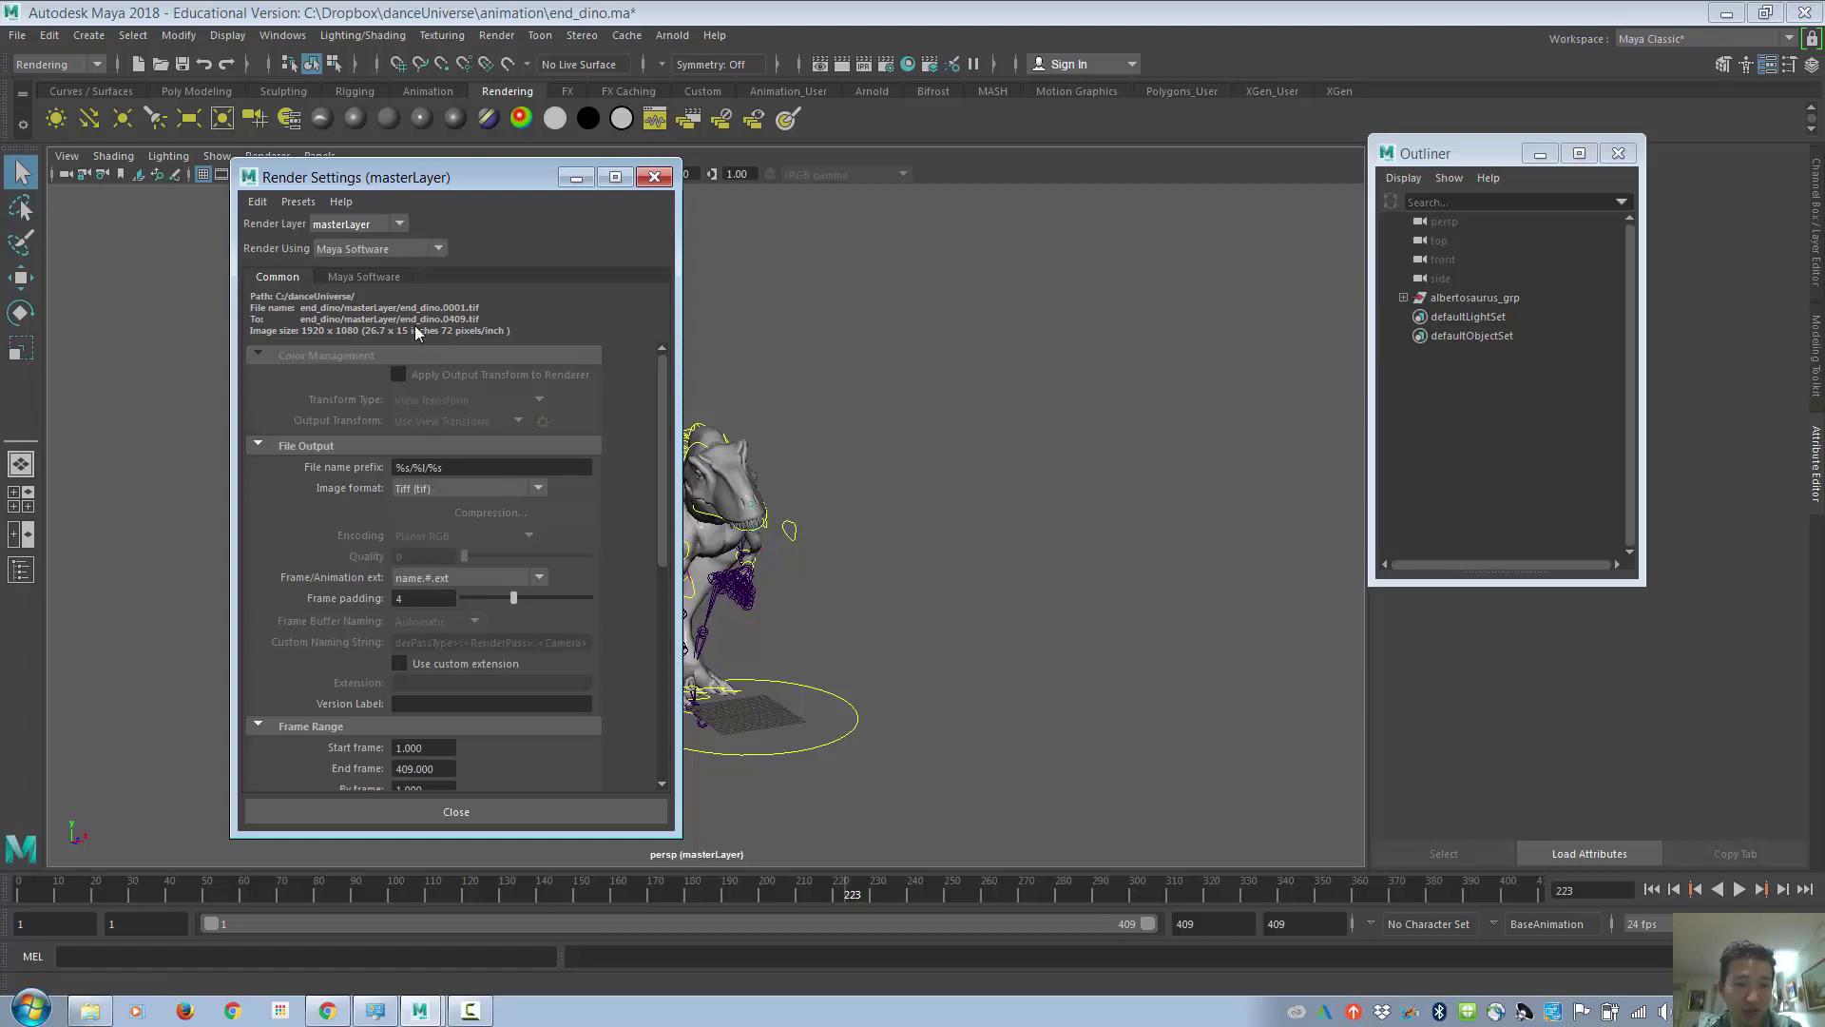
{"action": "scroll", "coordinate": [640, 654], "scroll_direction": "down", "scroll_amount": 2}
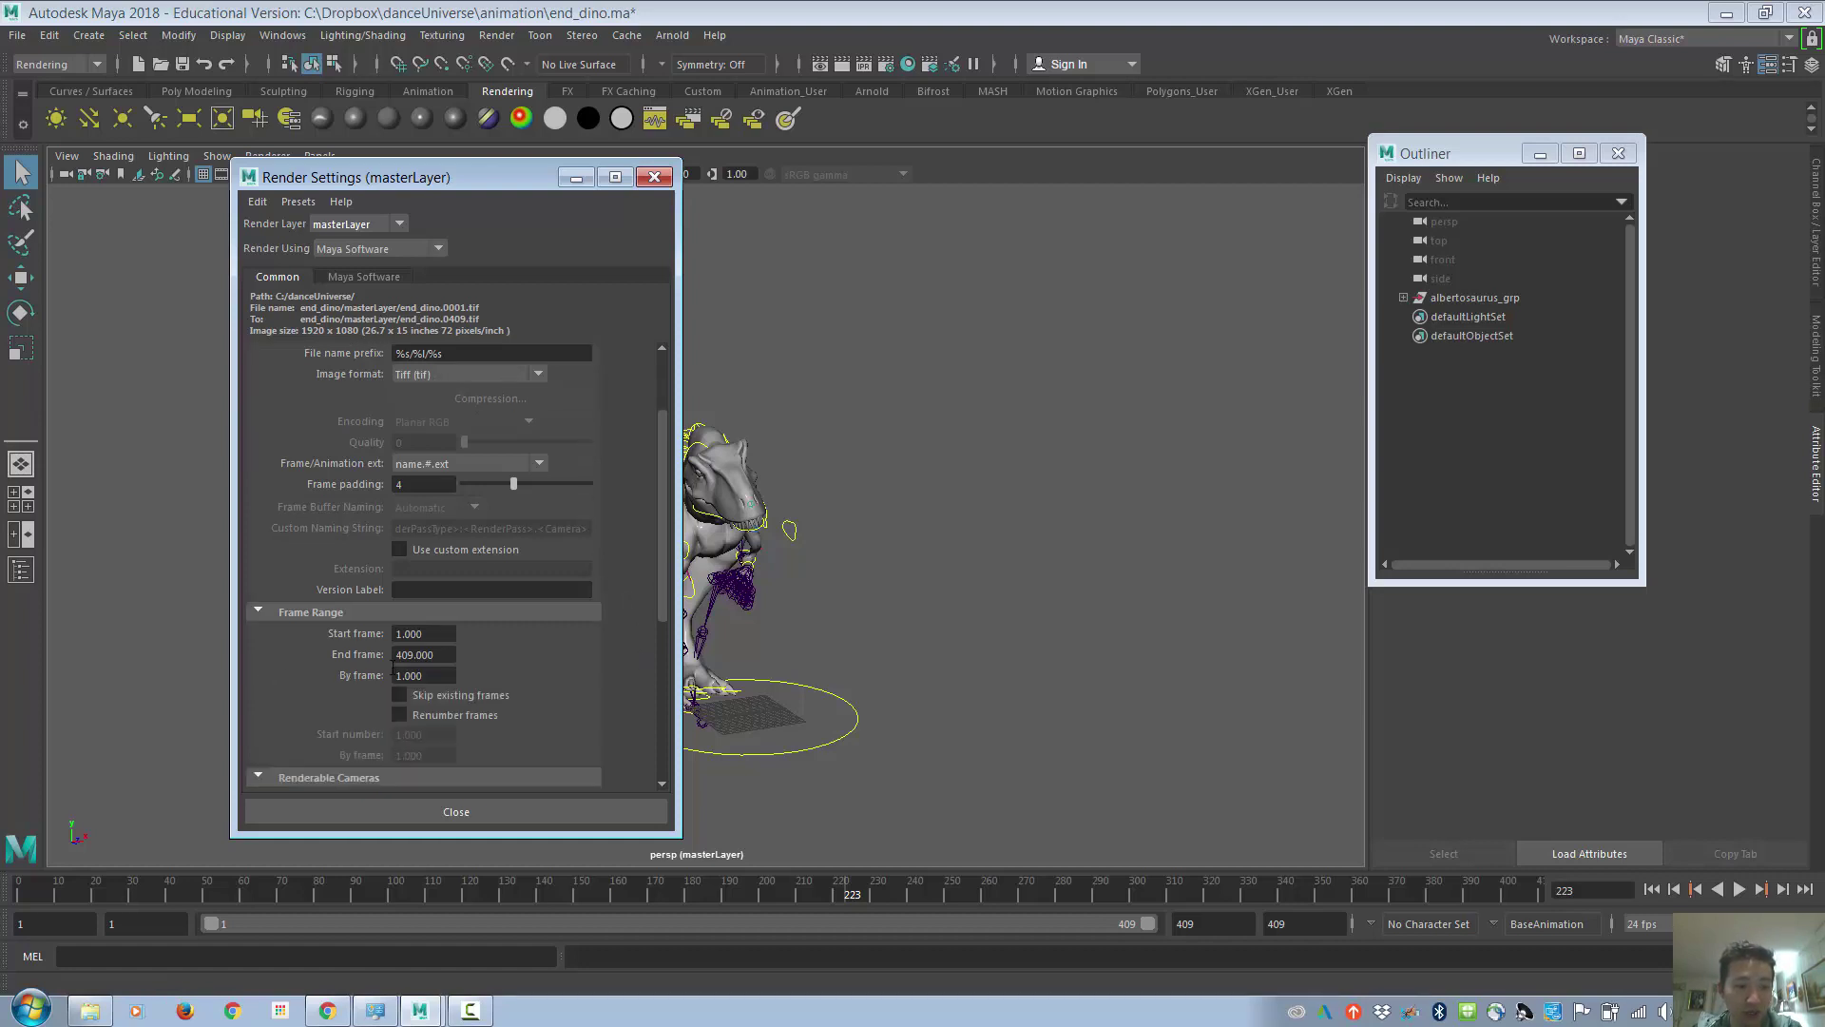
{"action": "scroll", "coordinate": [607, 662], "scroll_direction": "down", "scroll_amount": 2}
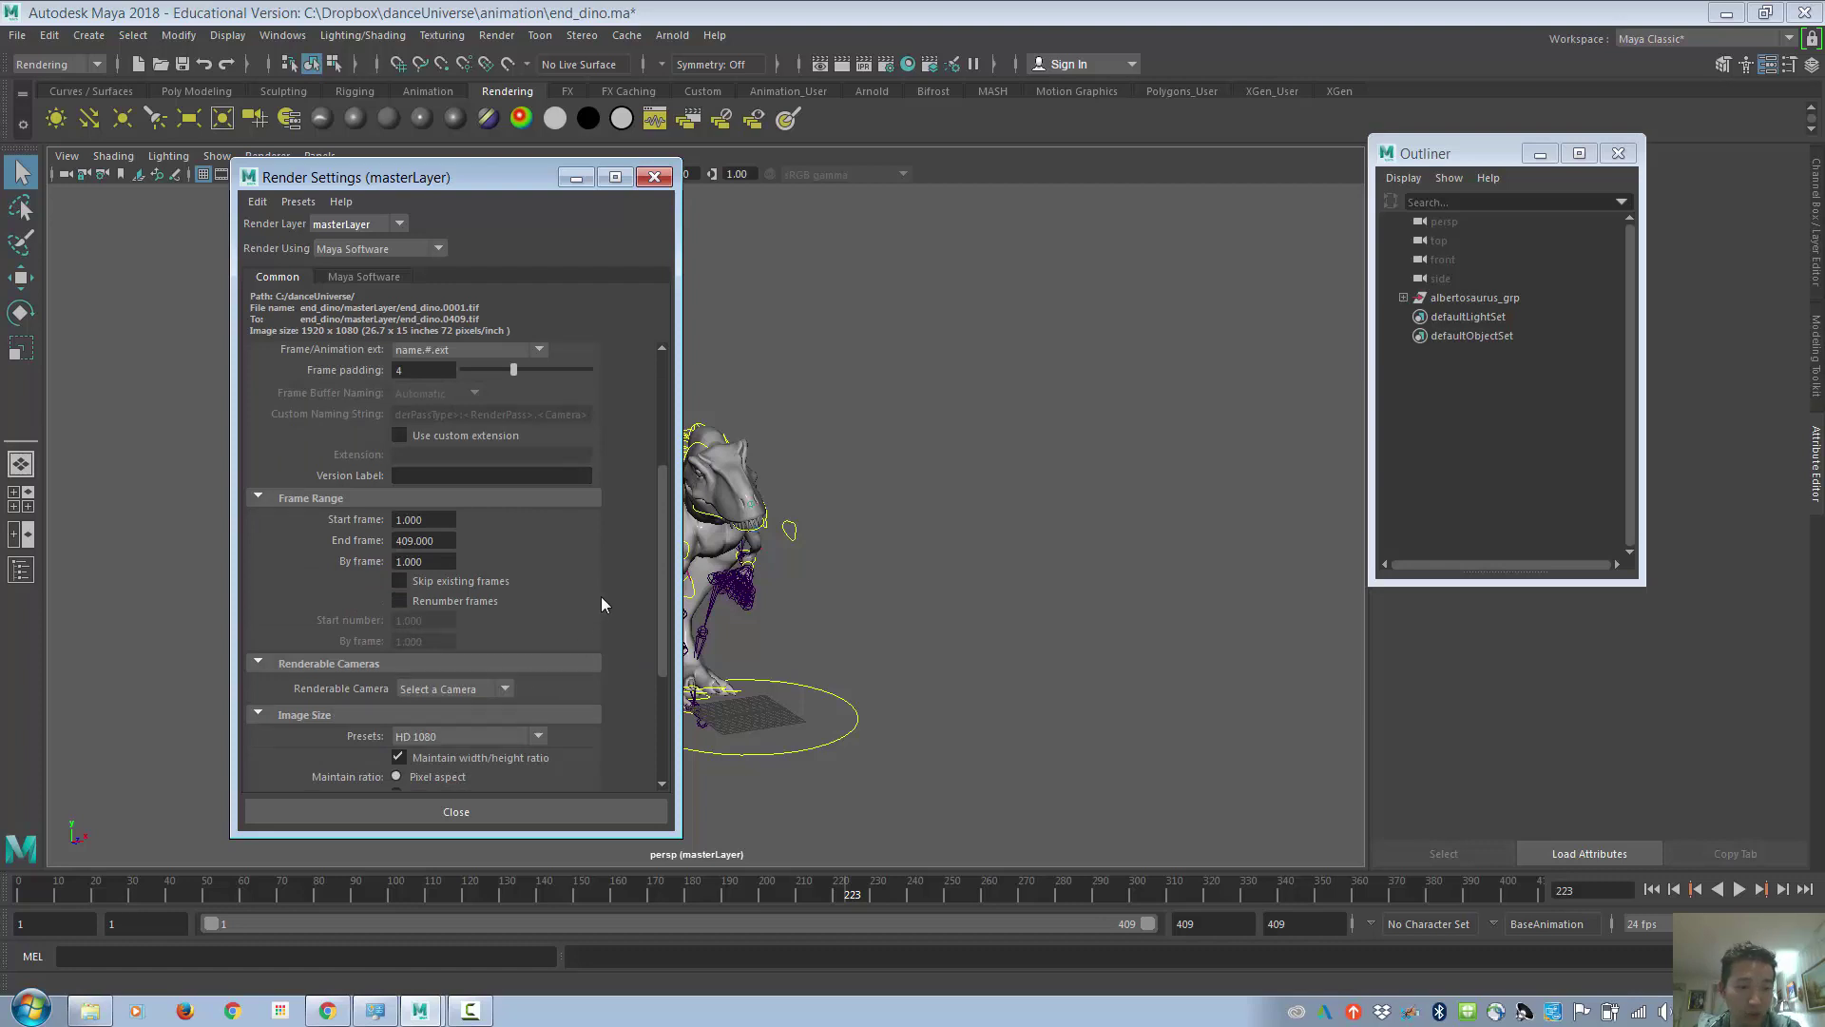
{"action": "left_click", "coordinate": [395, 277]}
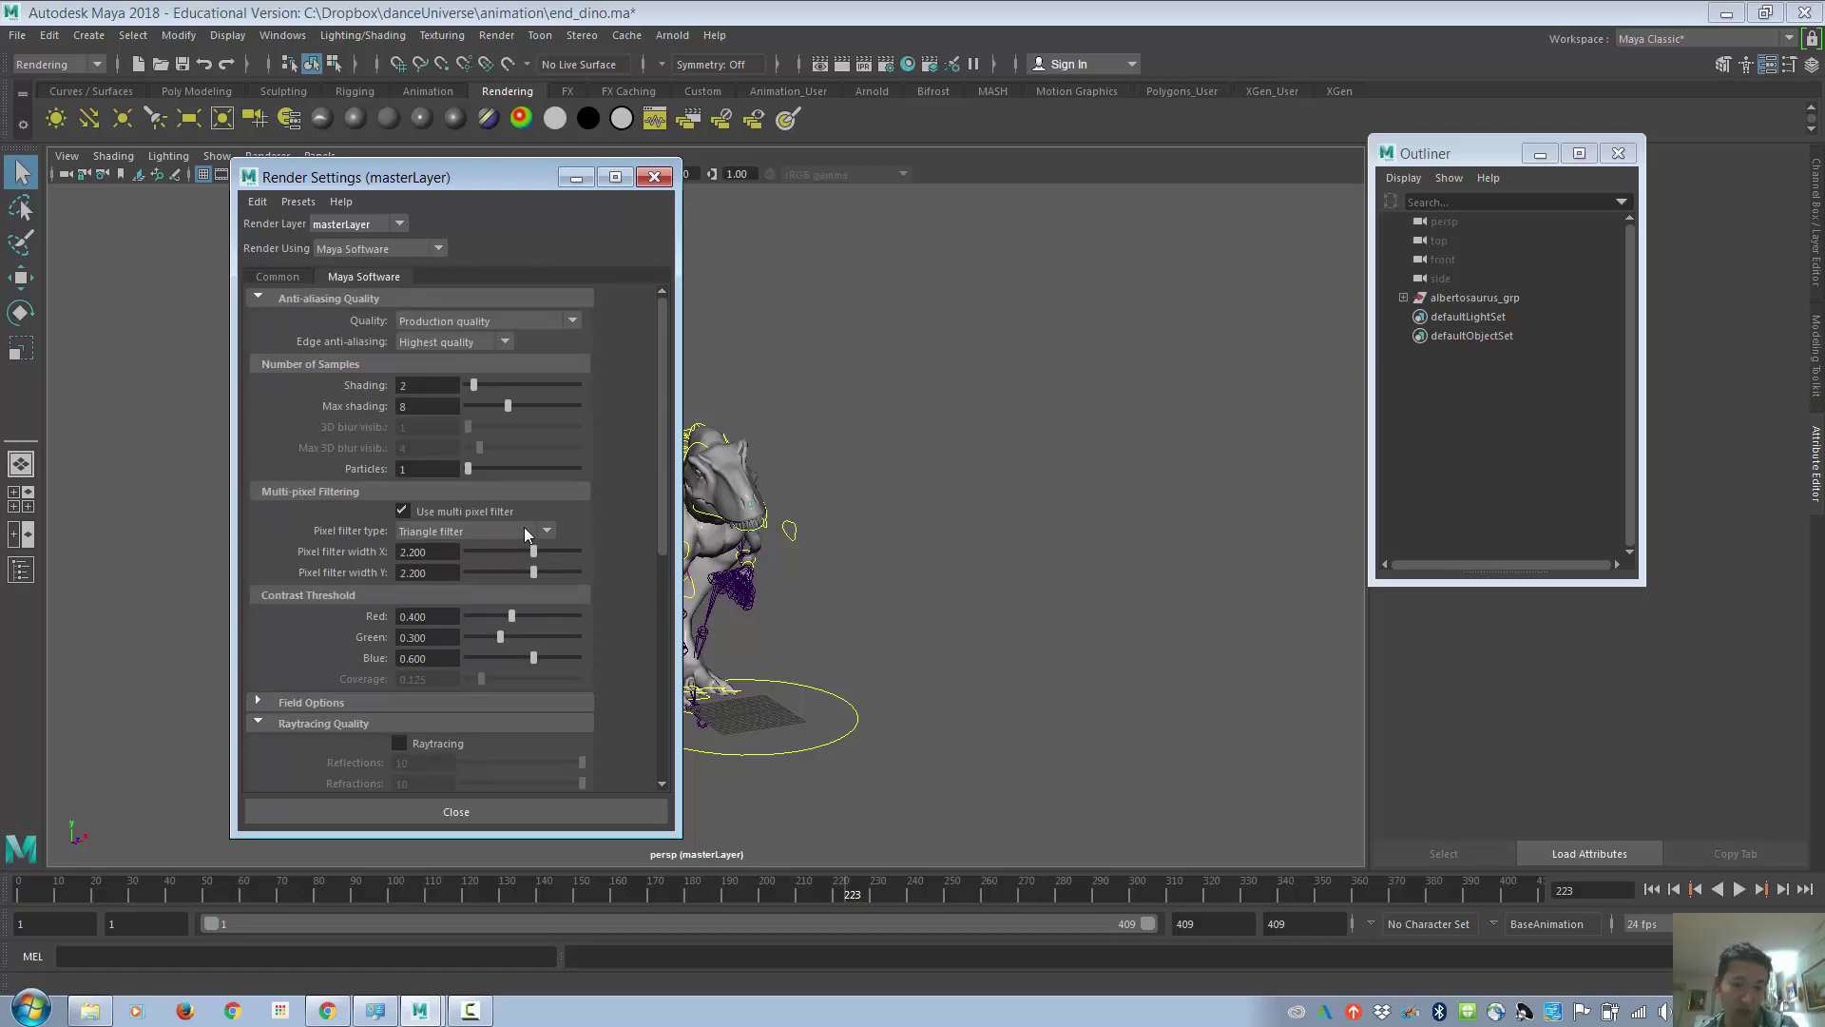
{"action": "left_click", "coordinate": [496, 35]}
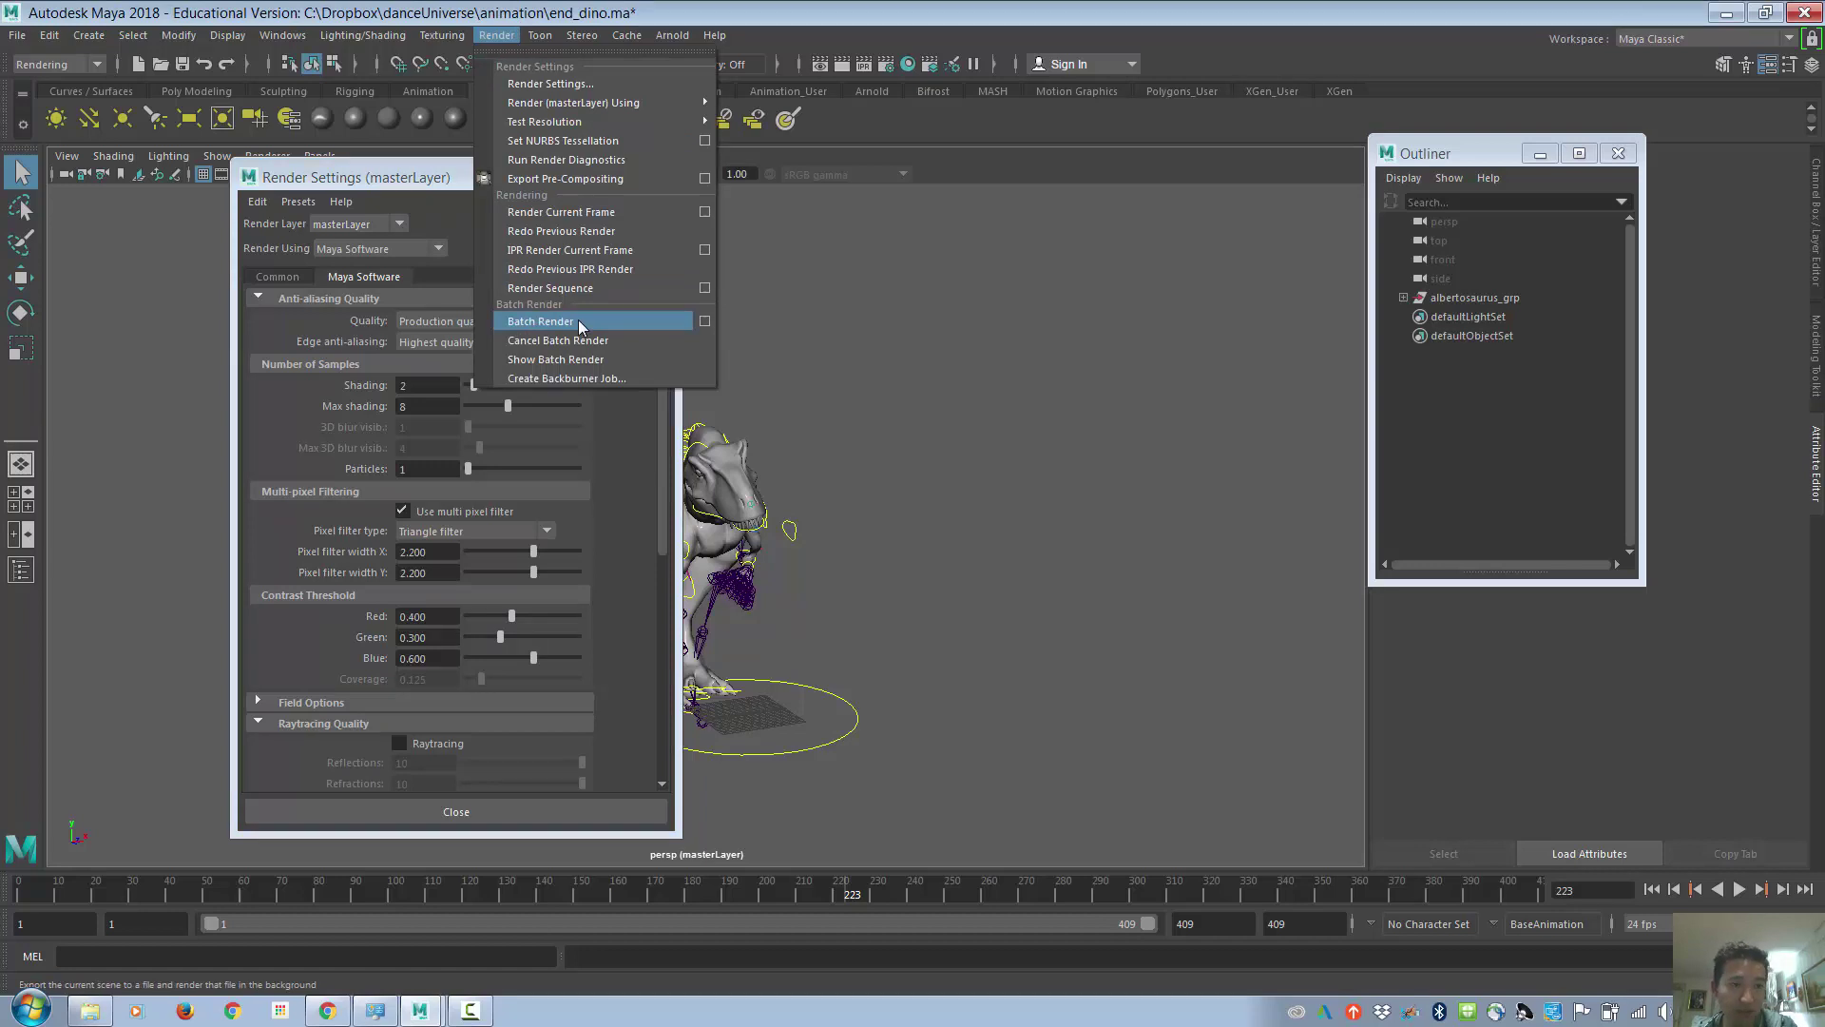